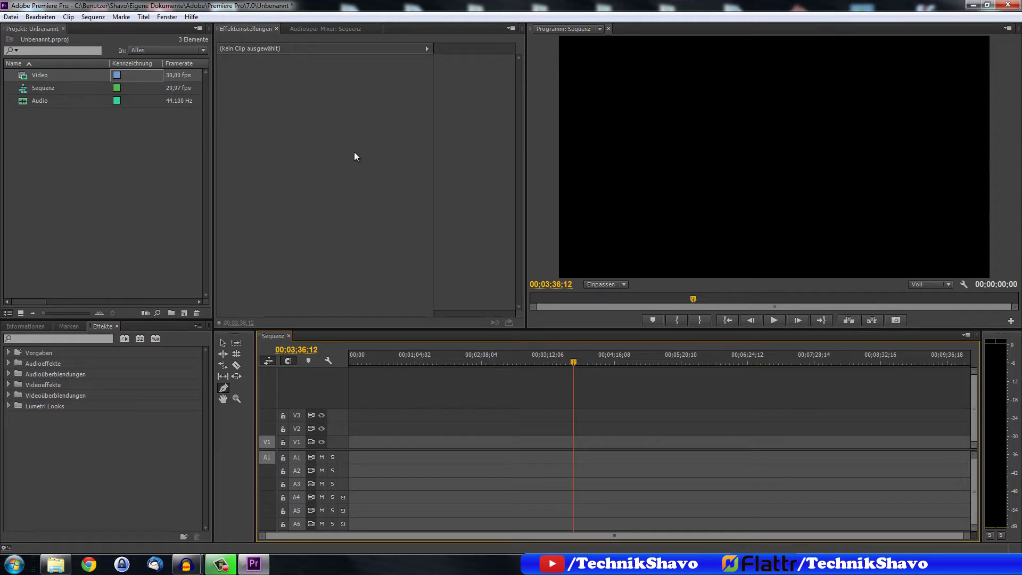
- Try thumbnail view and sizes for the project items, return to list view, and select Sequenz's frame rate
click(175, 19)
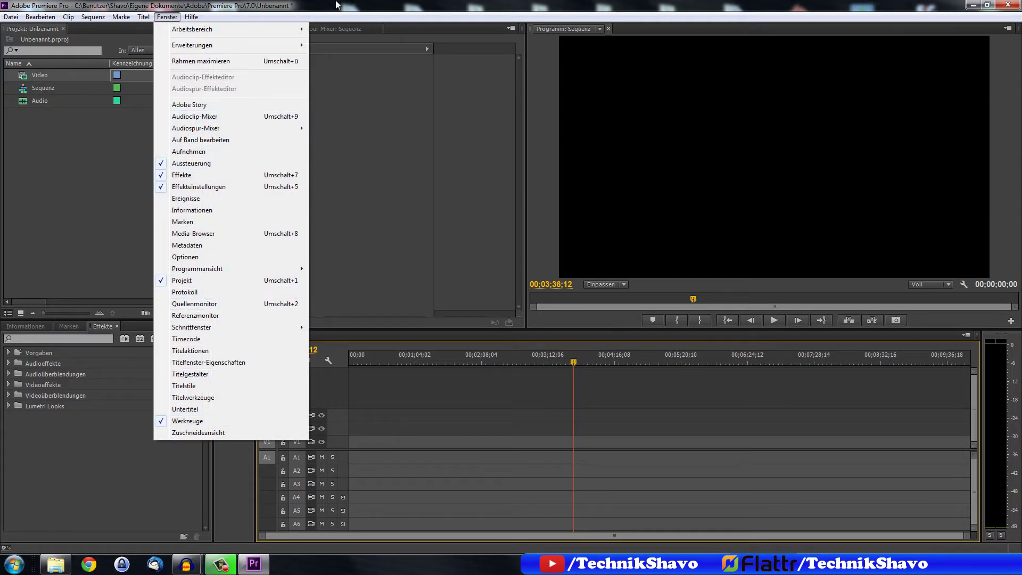
click(336, 4)
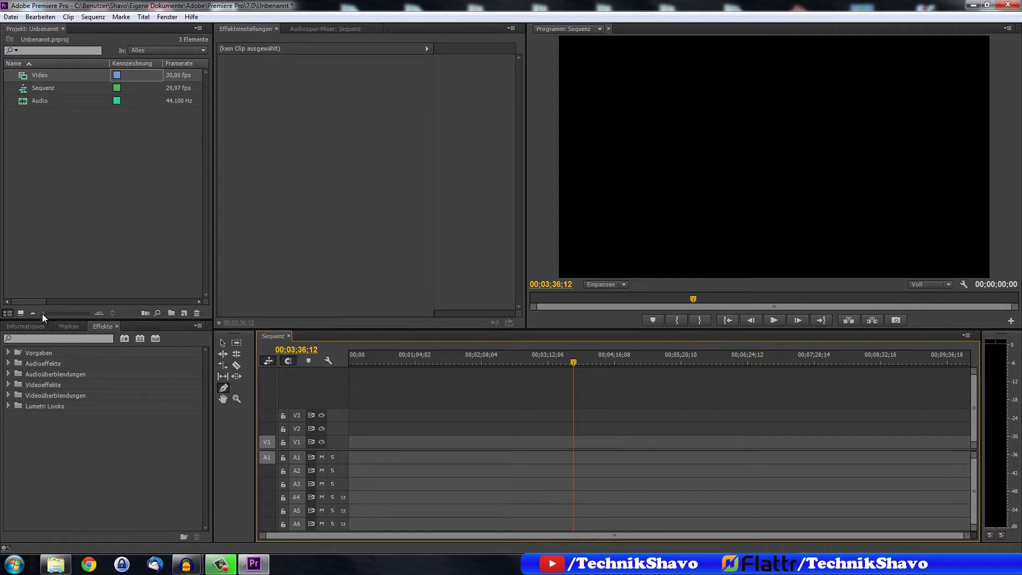
drag(44, 313, 89, 314)
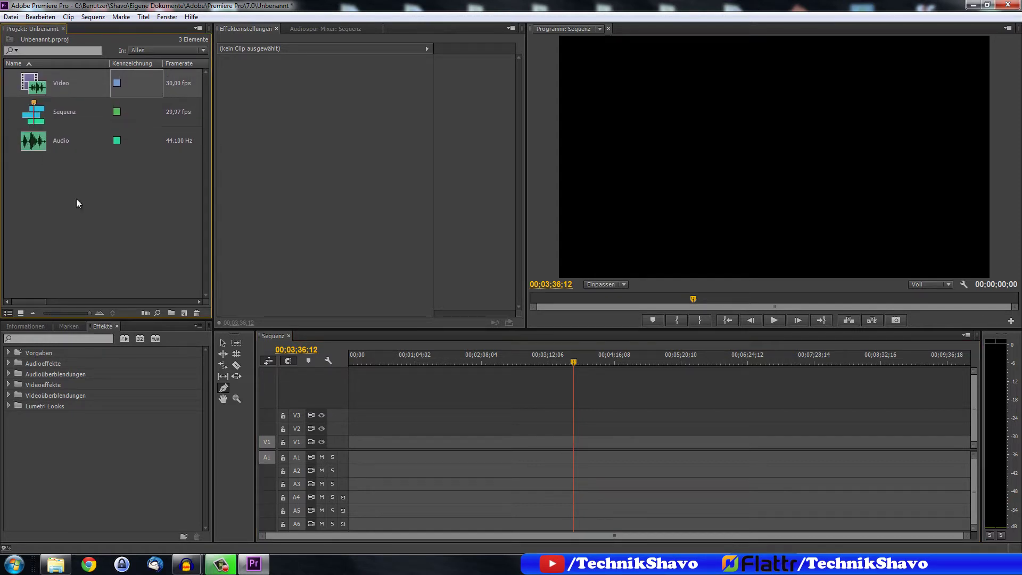
click(63, 113)
click(64, 83)
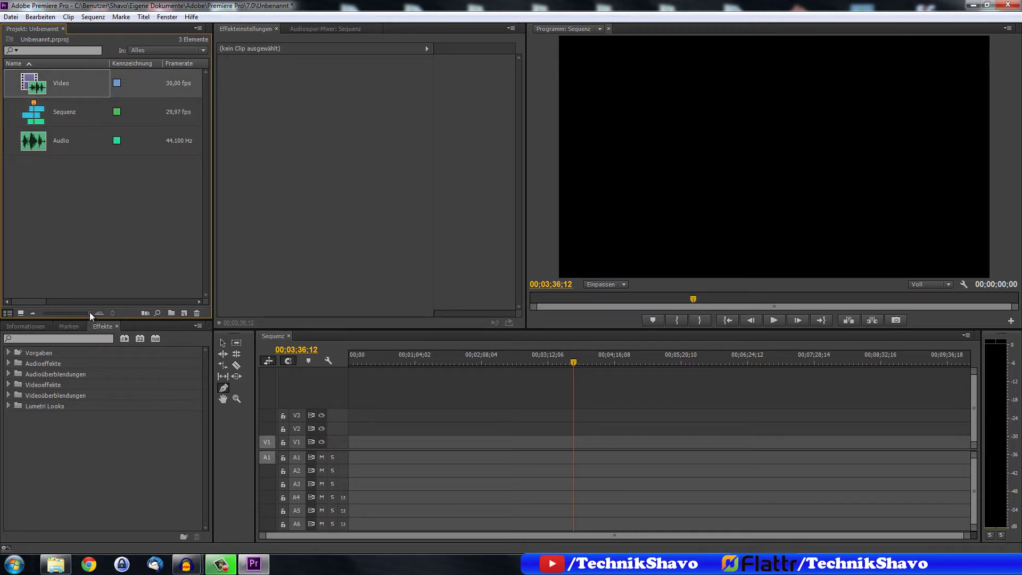
drag(90, 312, 39, 311)
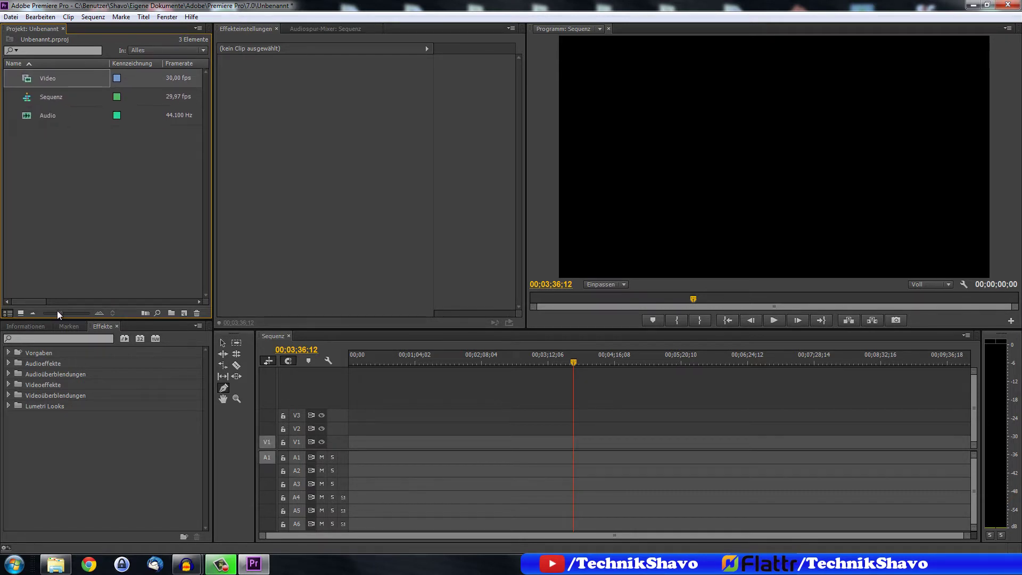
click(21, 314)
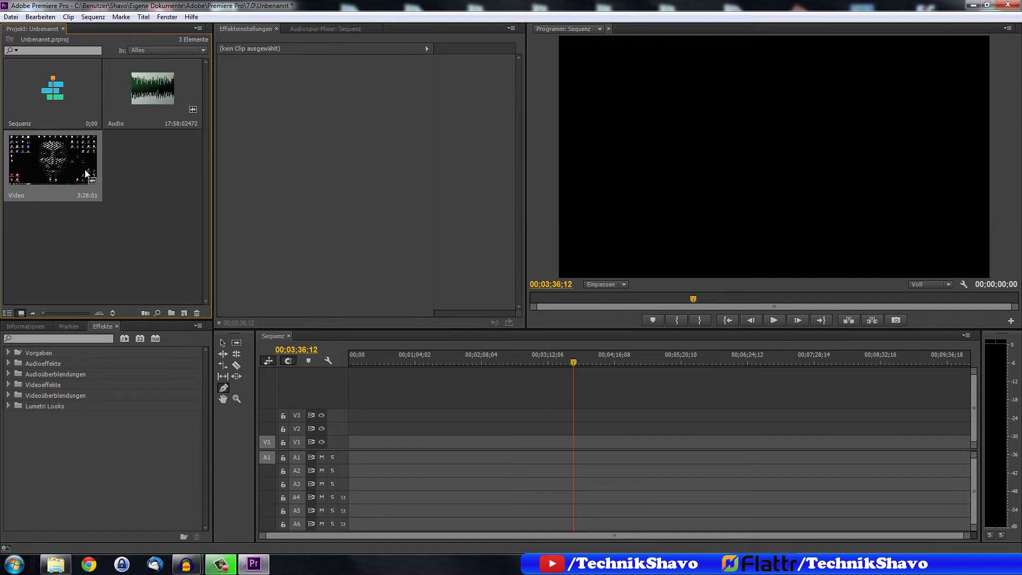
click(8, 313)
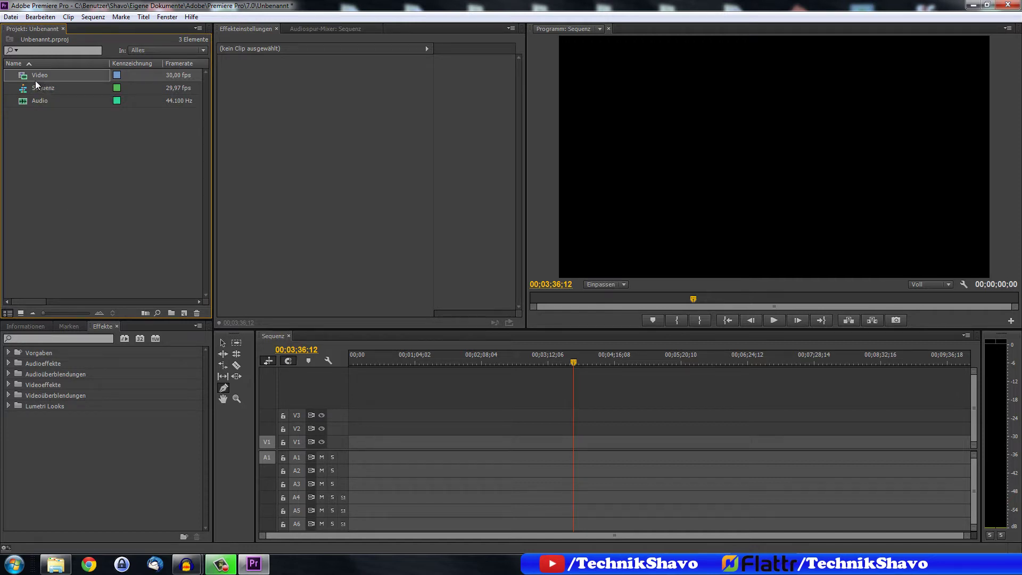
mouse_move(35, 76)
mouse_move(40, 102)
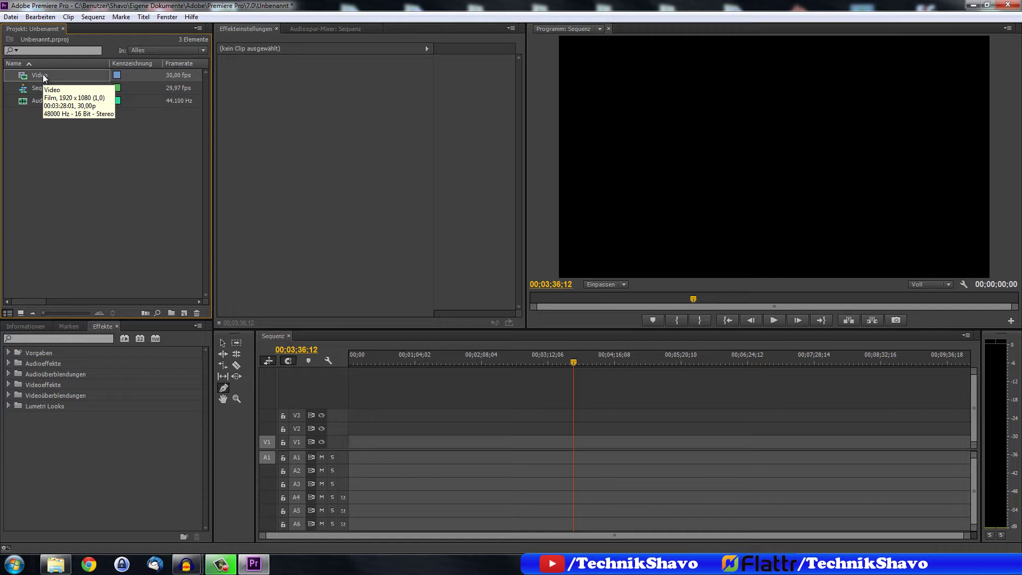
click(181, 87)
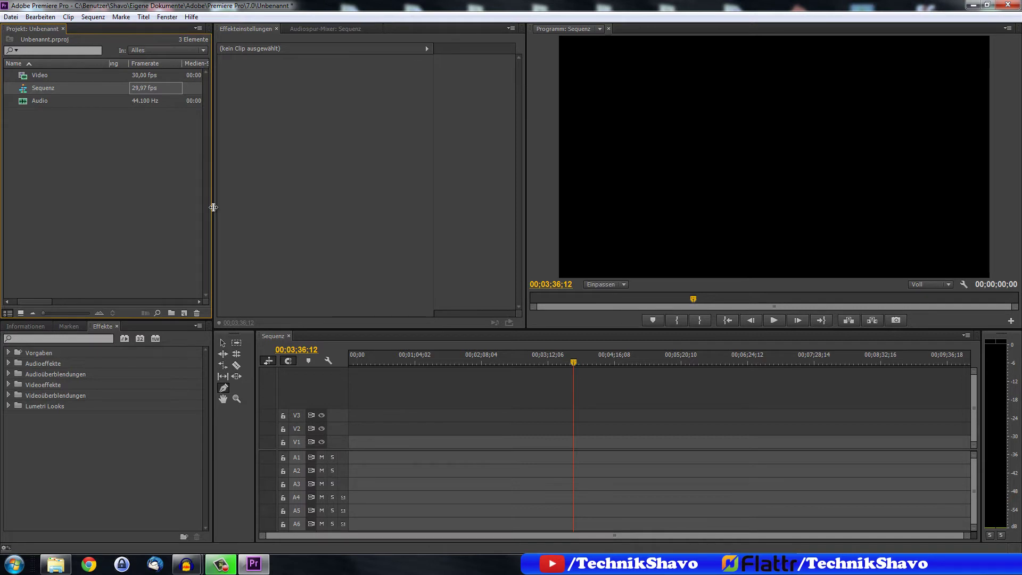
- Widen the project list, then shrink it to enlarge effect settings and narrow the Name column
drag(213, 207, 679, 202)
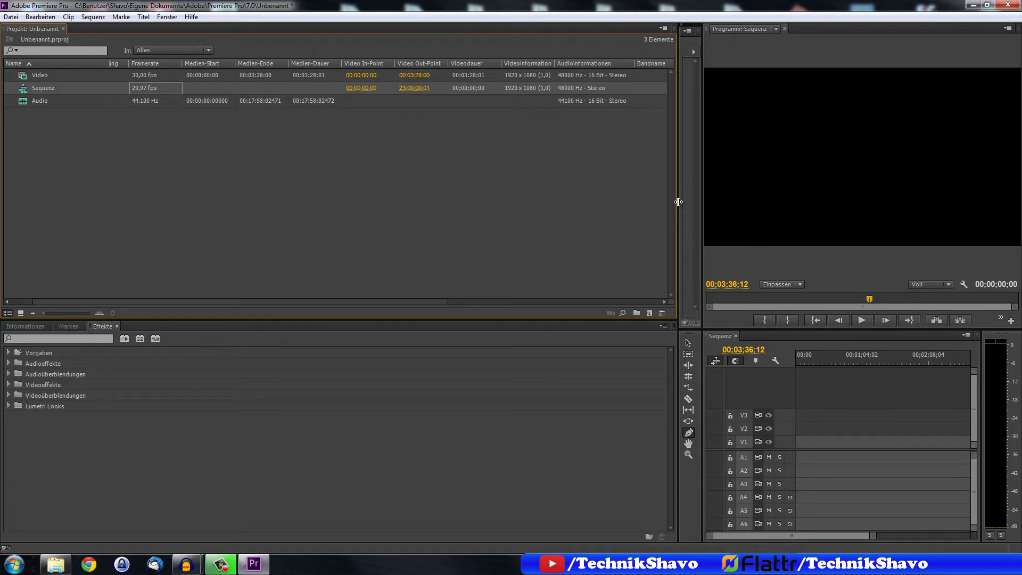
drag(678, 202, 671, 202)
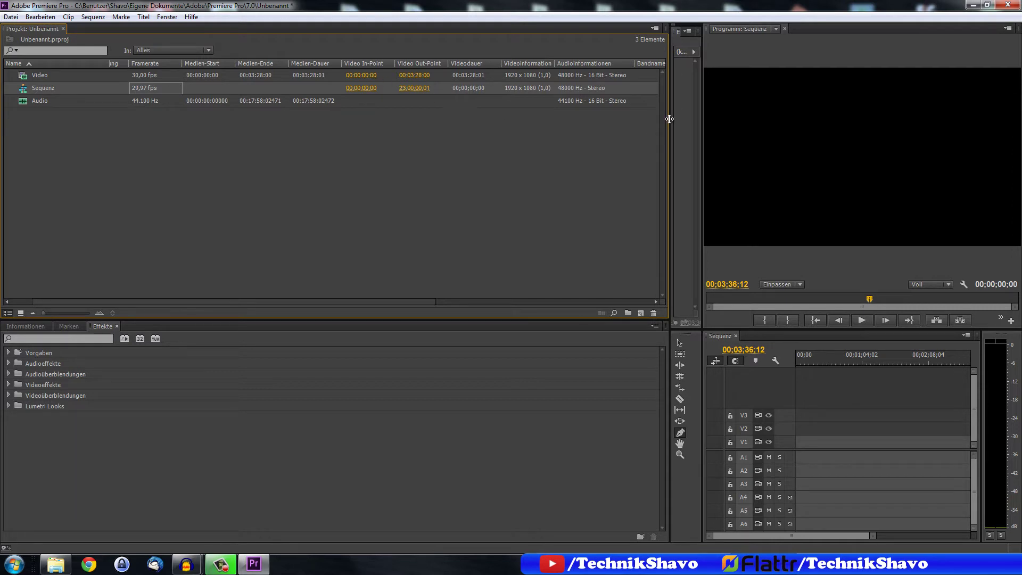
drag(669, 119, 187, 120)
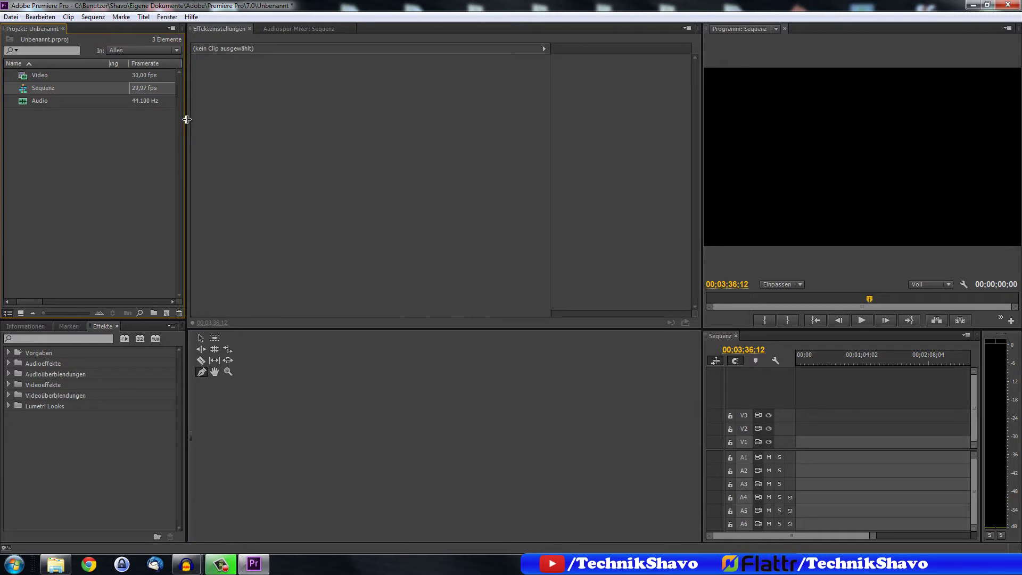
scroll(27, 304, left, 3)
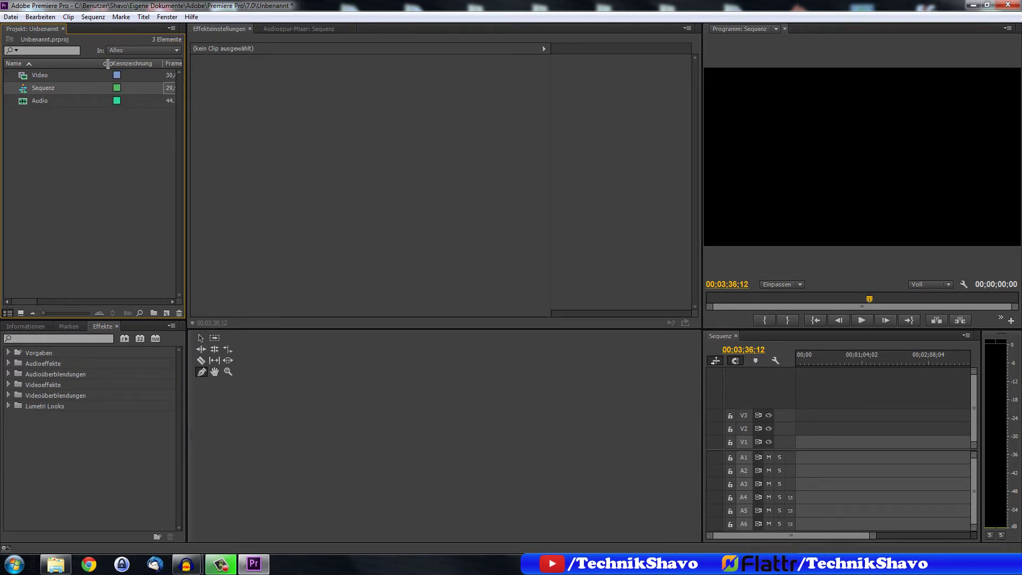
drag(110, 64, 72, 66)
mouse_move(29, 302)
mouse_down()
mouse_move(64, 301)
mouse_move(10, 296)
mouse_up()
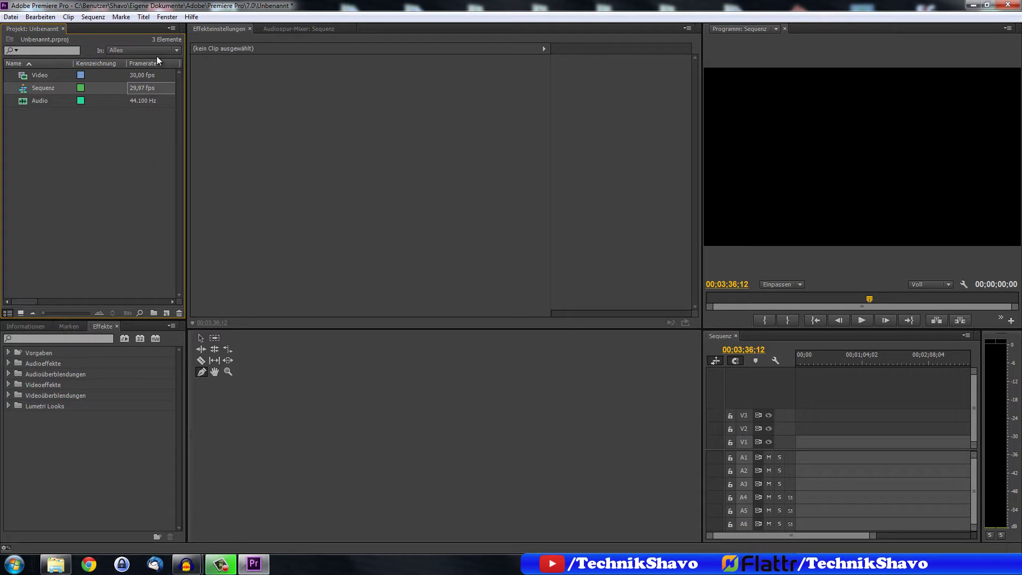
mouse_move(28, 301)
mouse_down()
mouse_move(70, 304)
mouse_move(43, 303)
mouse_up()
click(53, 129)
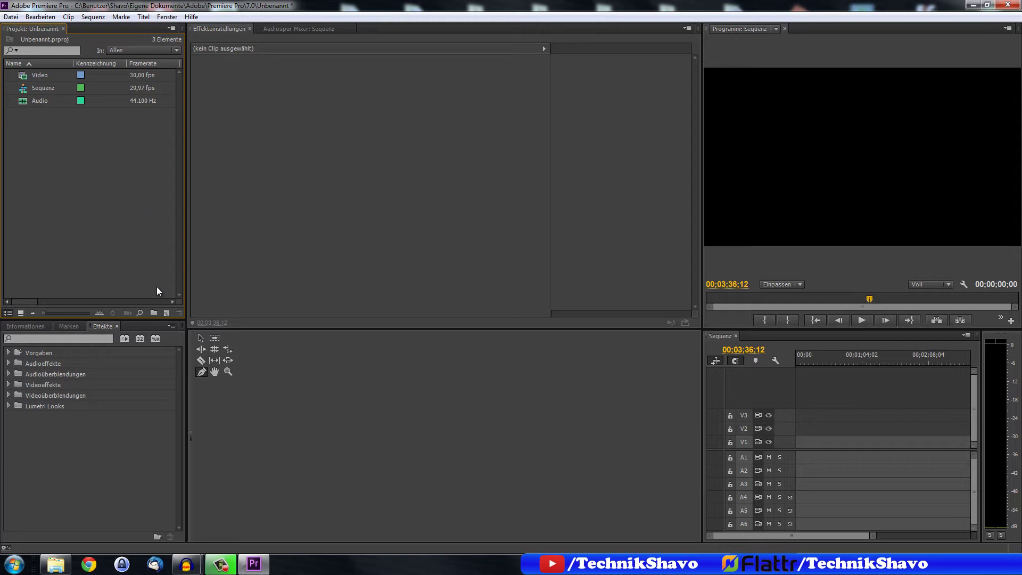
click(167, 313)
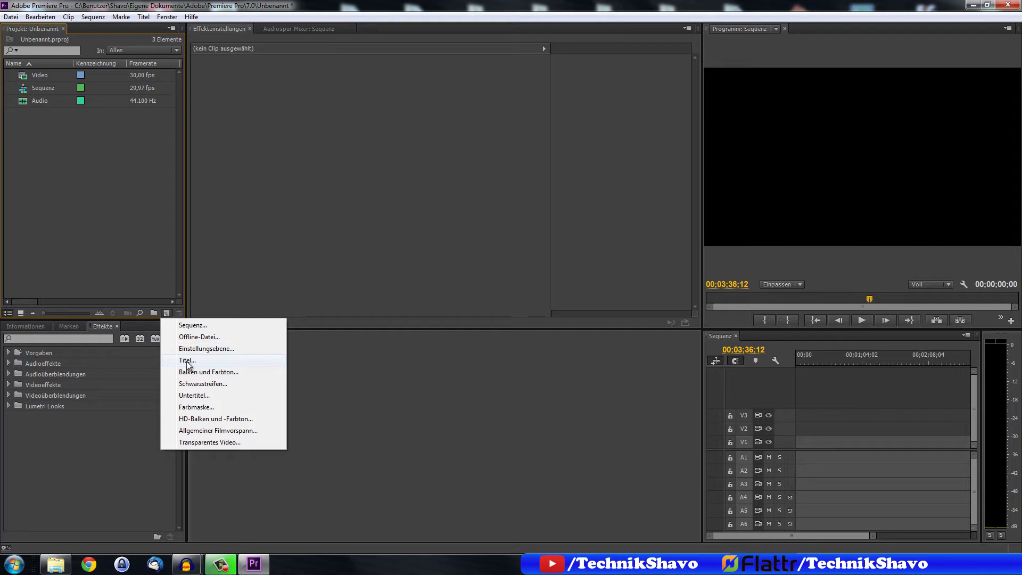
click(188, 364)
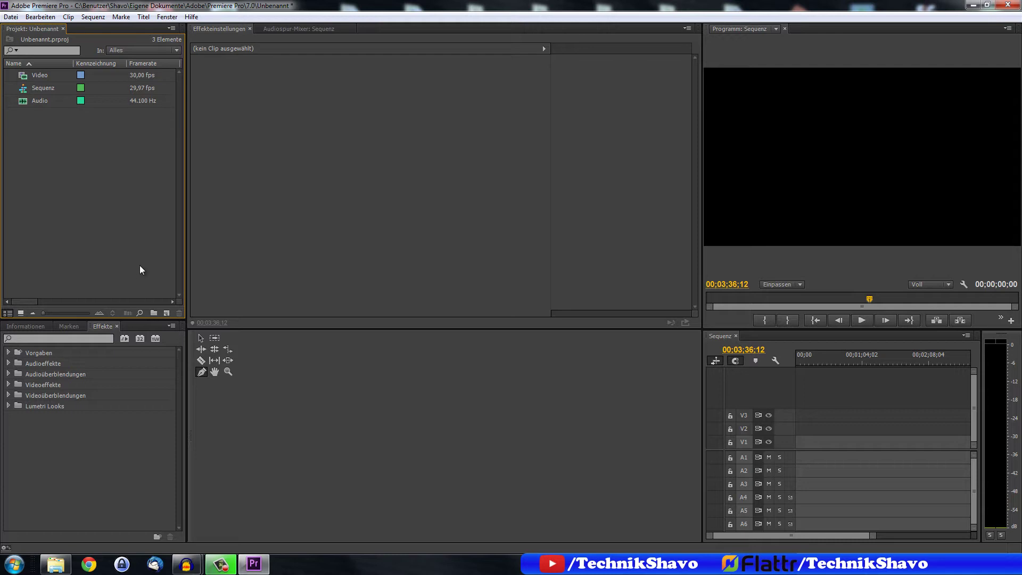
- Create a new bin and name it Intro
click(153, 313)
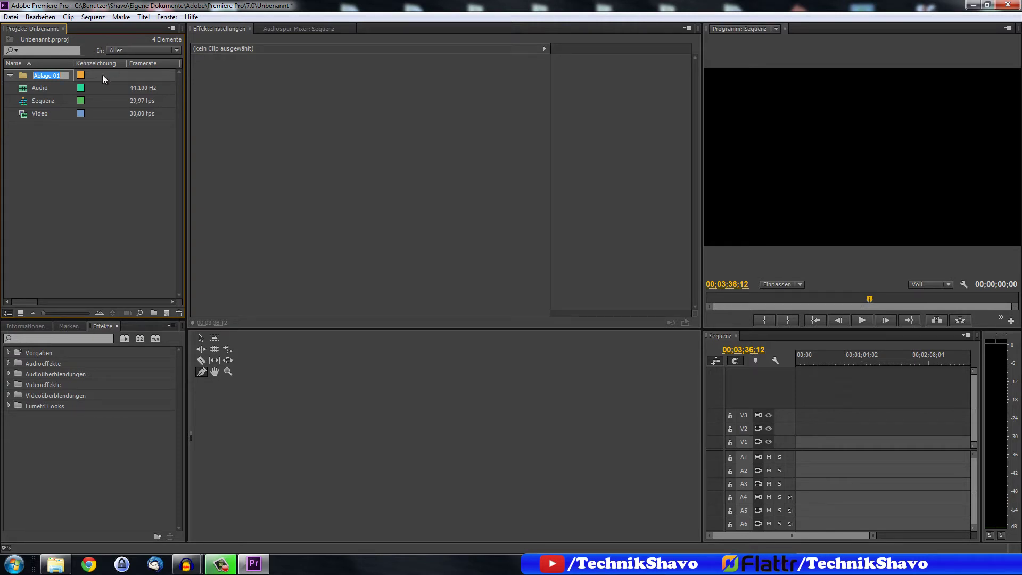
text(Intro)
key(Tab)
click(57, 145)
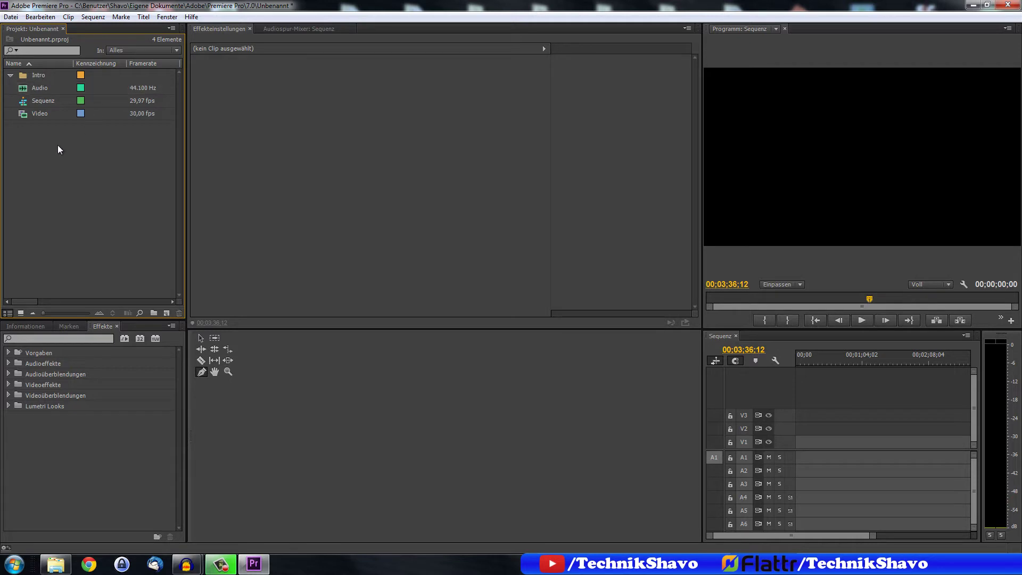
- Move the Audio and Video clips into the Intro bin, then drag both back out to the root
click(46, 116)
ctrl+click(43, 88)
drag(41, 89, 40, 75)
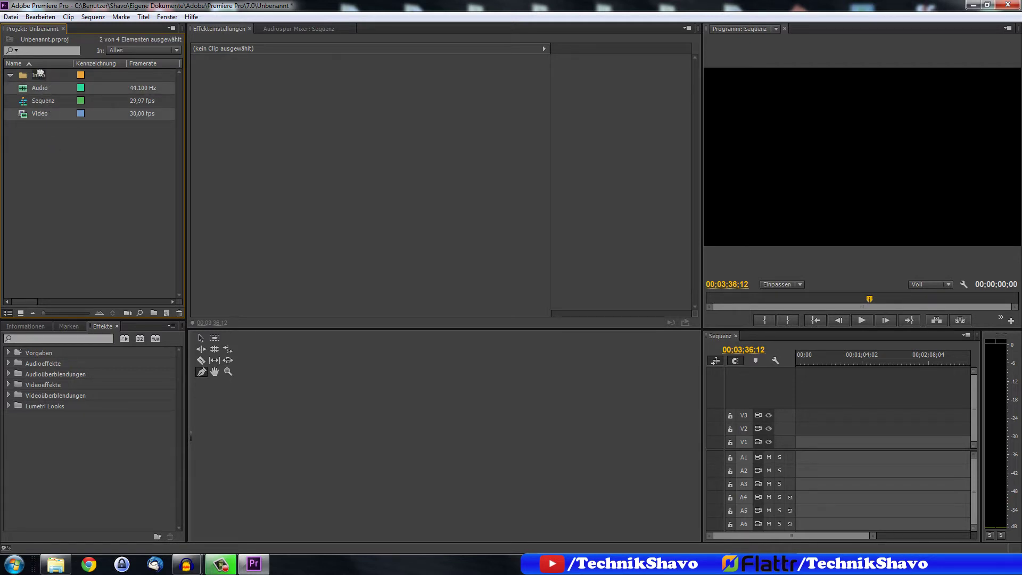
click(21, 98)
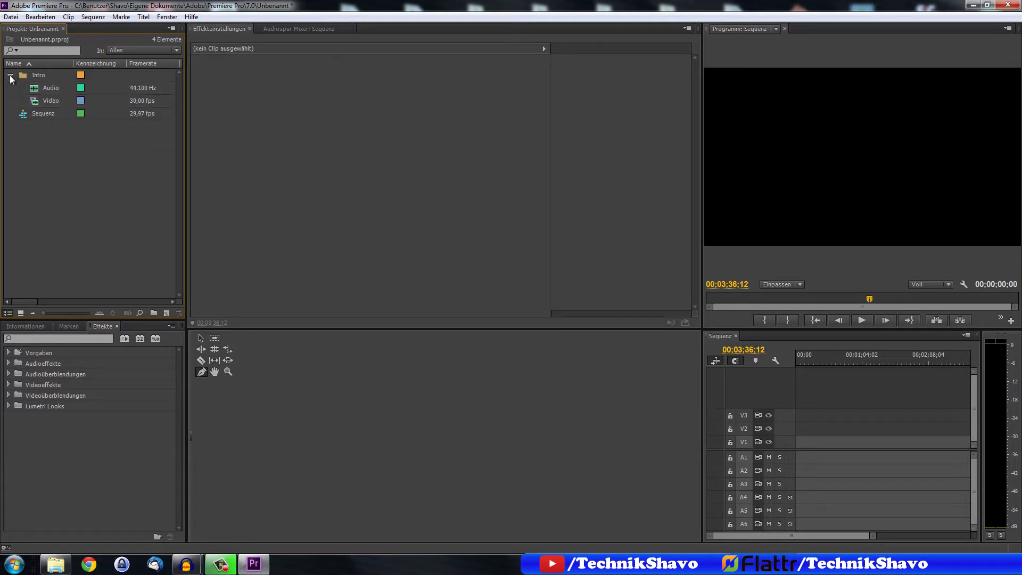
click(10, 76)
click(10, 75)
click(48, 101)
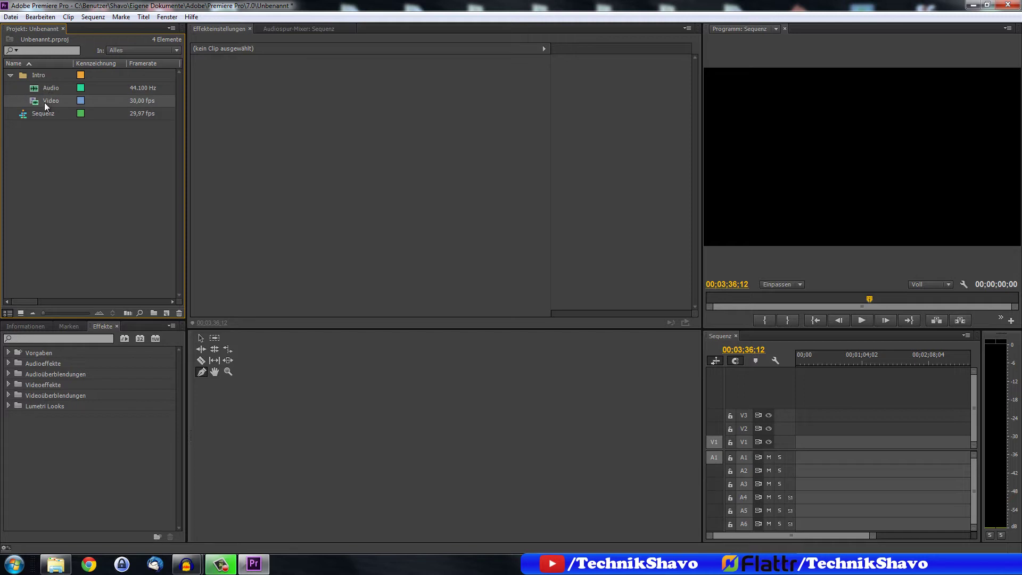
drag(49, 101, 51, 123)
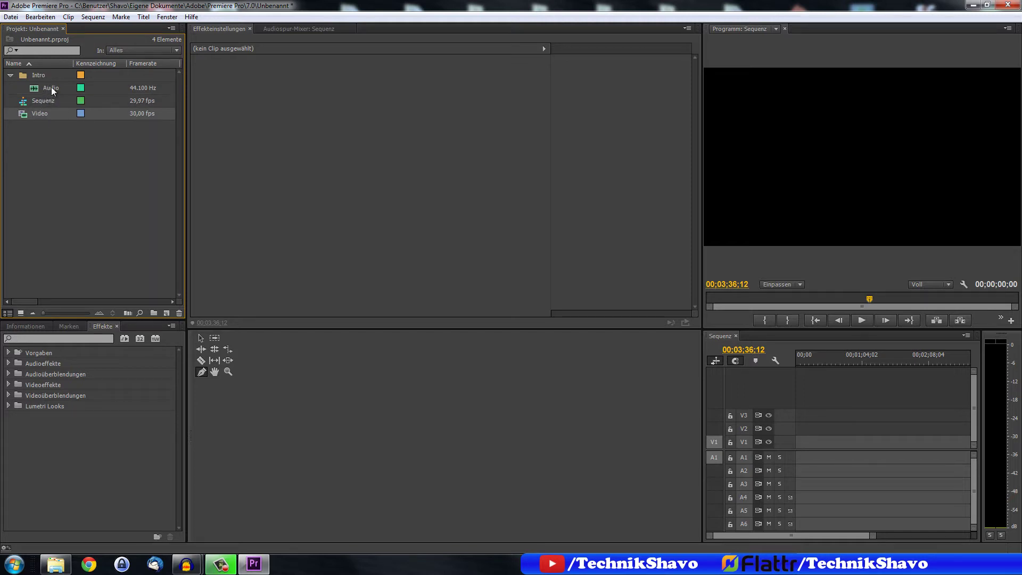
drag(51, 87, 49, 159)
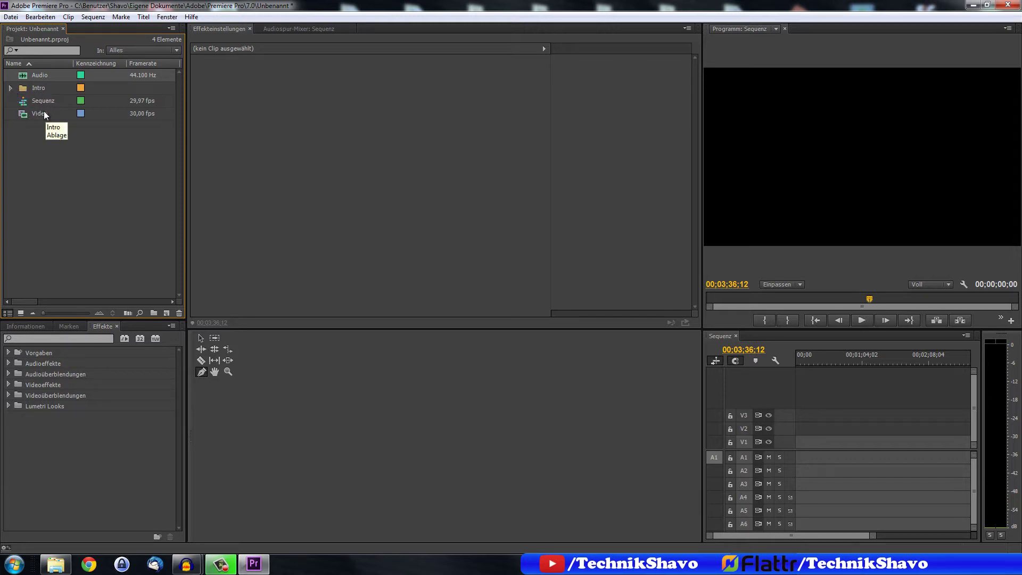
- Delete the Intro bin with Löschen from its context menu, then clear the selection
right_click(41, 89)
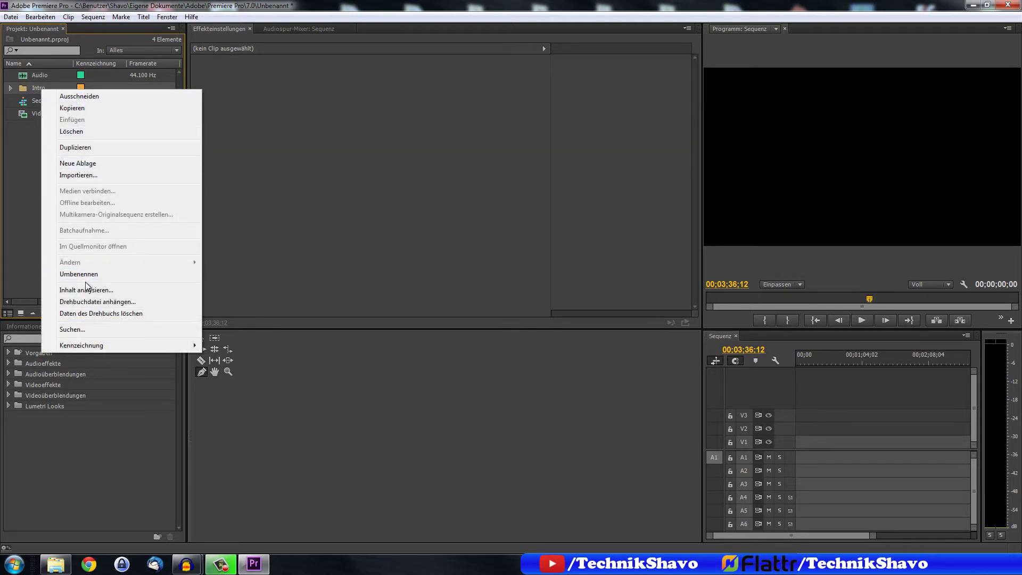
click(65, 131)
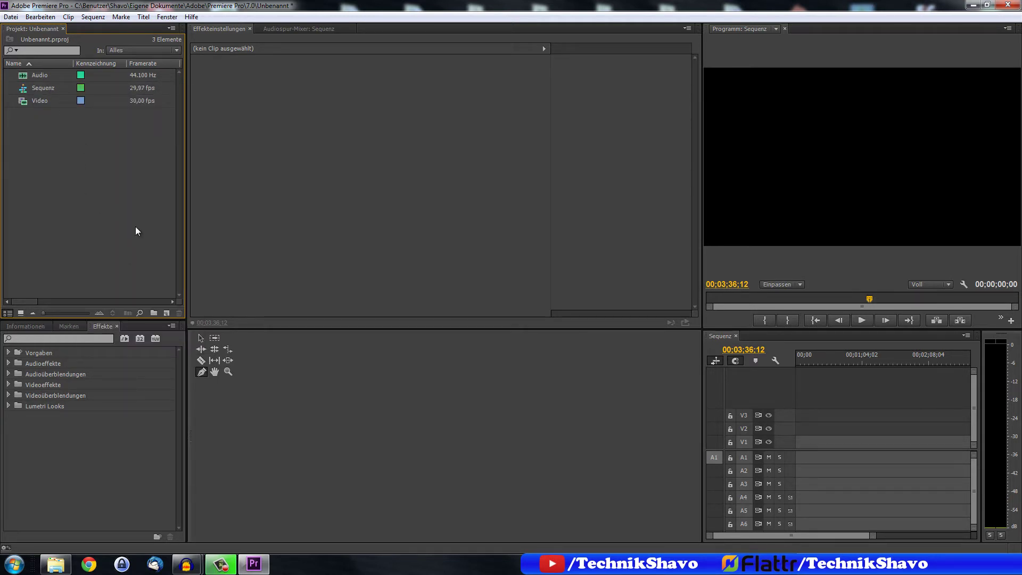
click(49, 100)
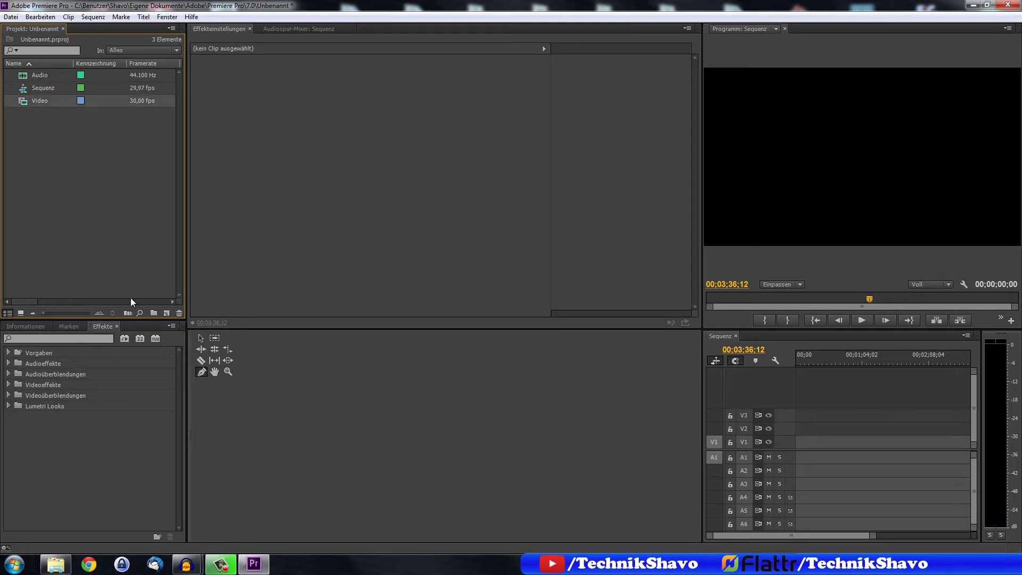
click(133, 282)
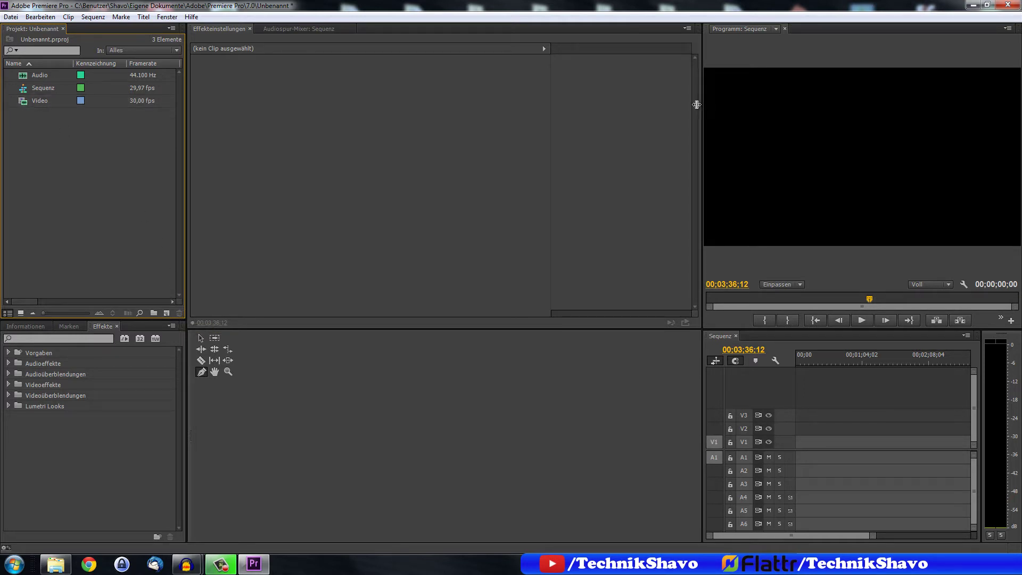
- Enlarge the program monitor, widen the sequence timeline, and focus the Effekteinstellungen panel
drag(701, 105, 580, 120)
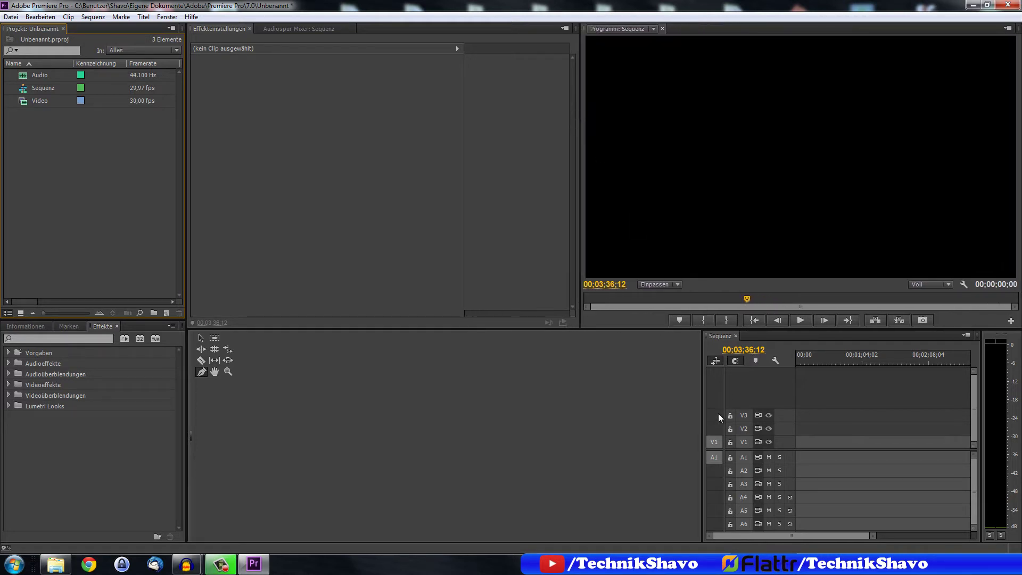
drag(703, 384, 215, 383)
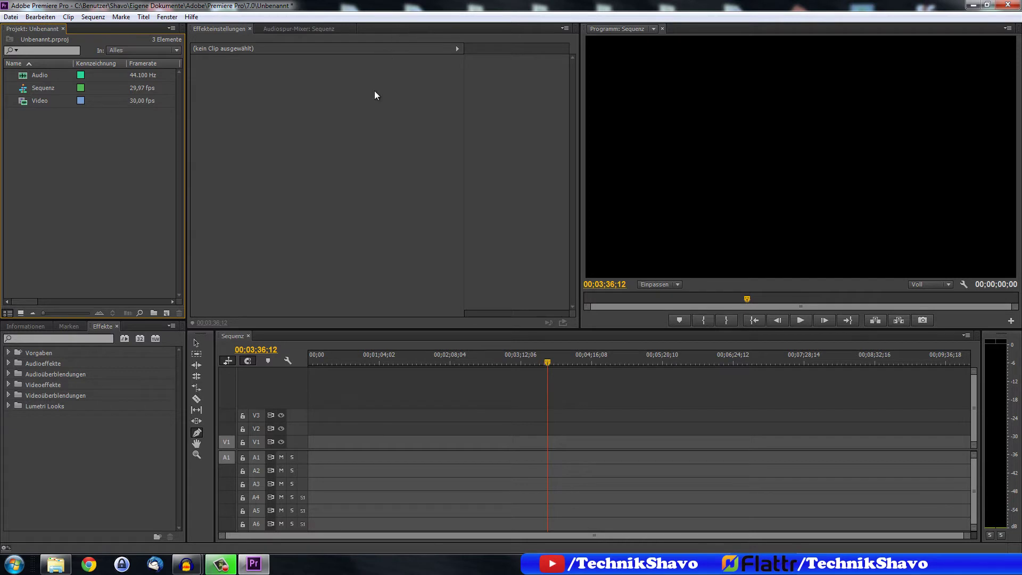
click(378, 116)
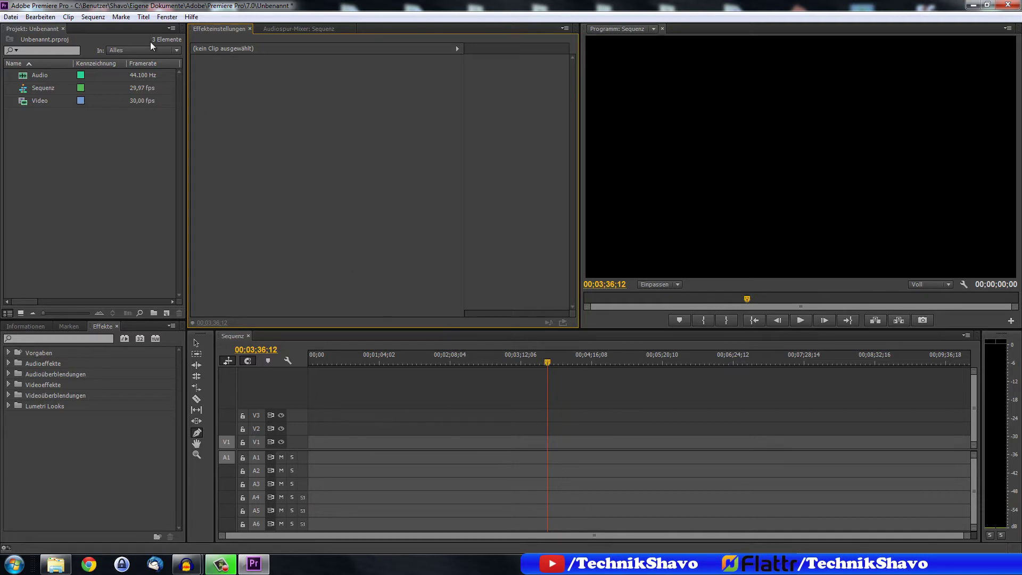
- Open the Quellenmonitor from the Fenster menu
click(163, 18)
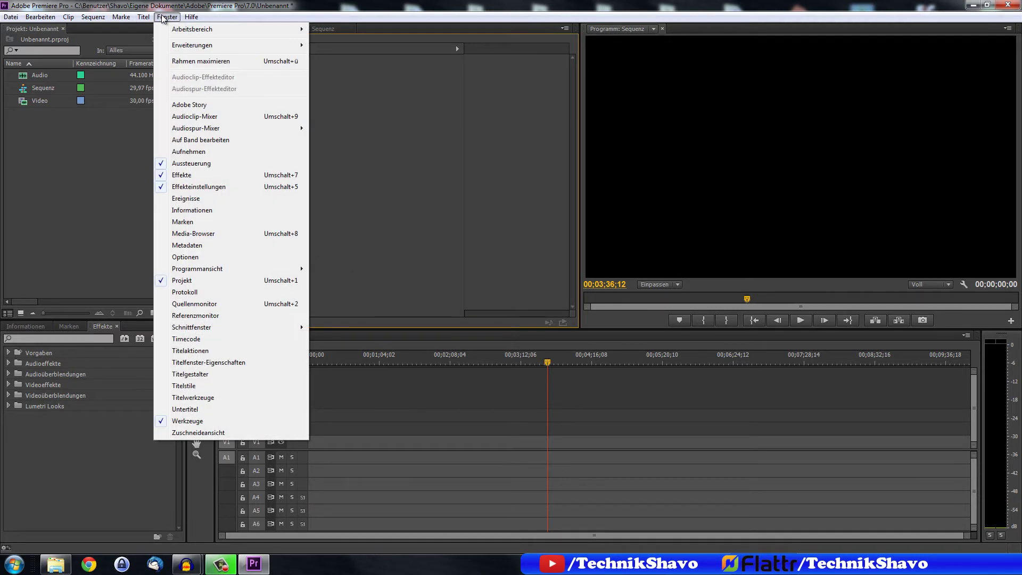
mouse_move(217, 328)
click(194, 304)
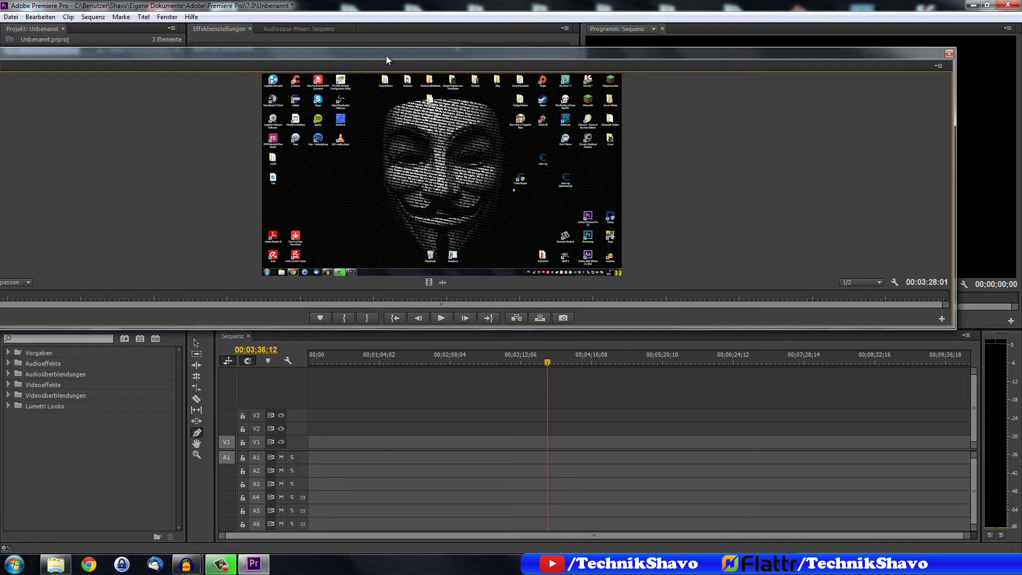
- Dock the floating Quelle: Video panel as a tab beside Effekteinstellungen
drag(388, 56, 617, 154)
drag(229, 165, 338, 210)
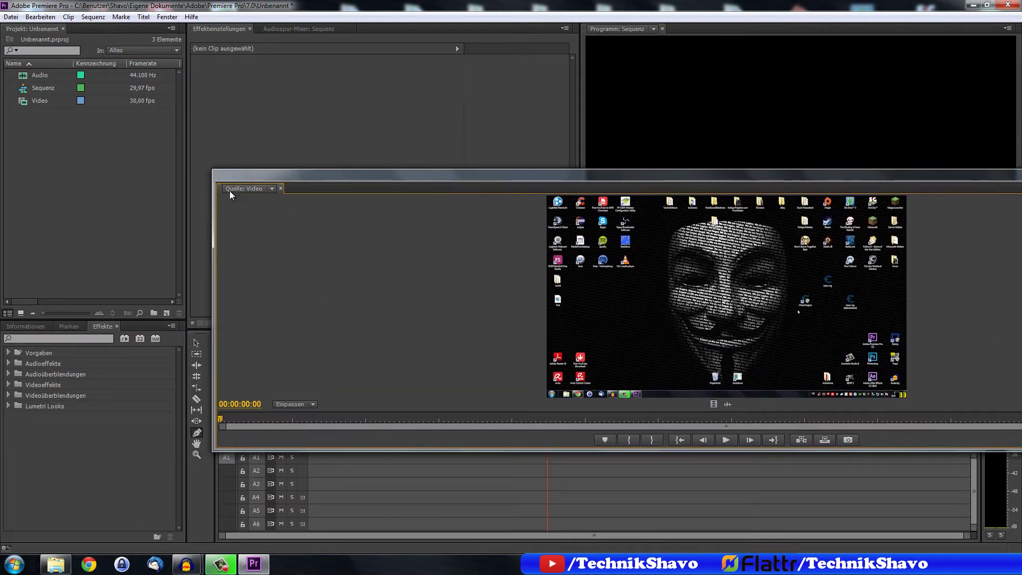
drag(219, 190, 201, 185)
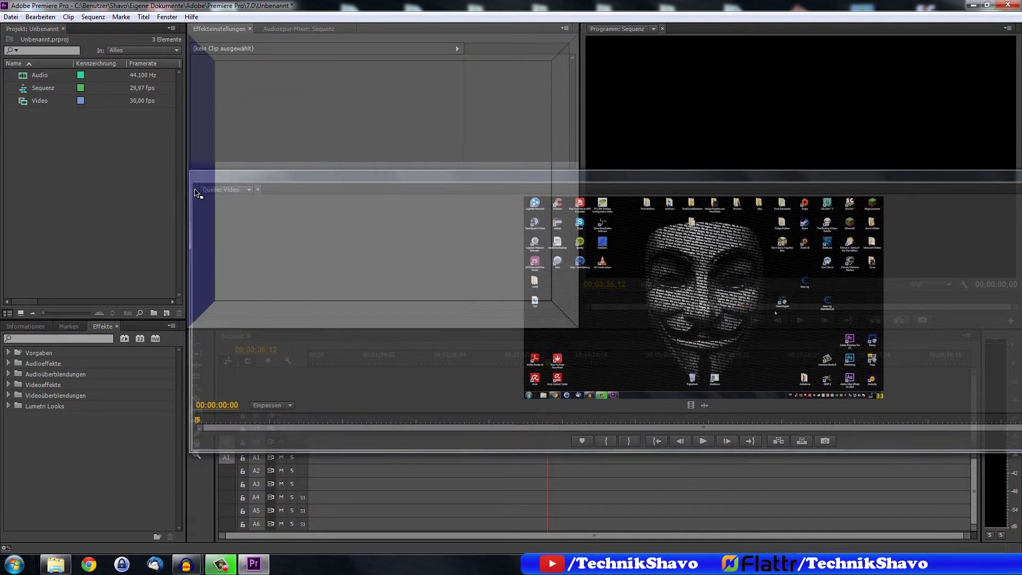
mouse_move(201, 186)
mouse_down()
mouse_move(188, 188)
mouse_move(233, 172)
mouse_up()
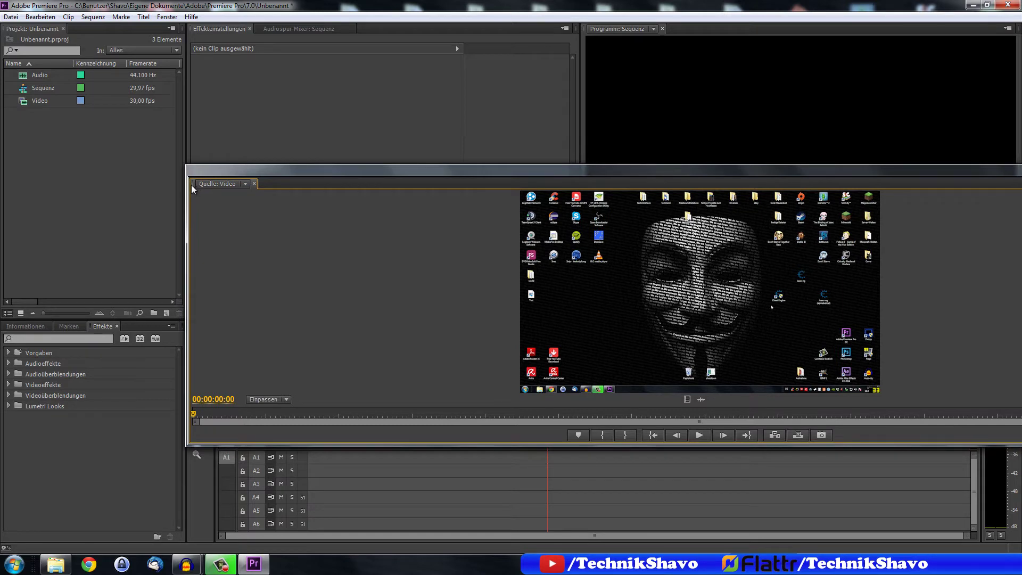
mouse_move(192, 185)
mouse_down()
mouse_move(274, 55)
mouse_move(362, 30)
mouse_up()
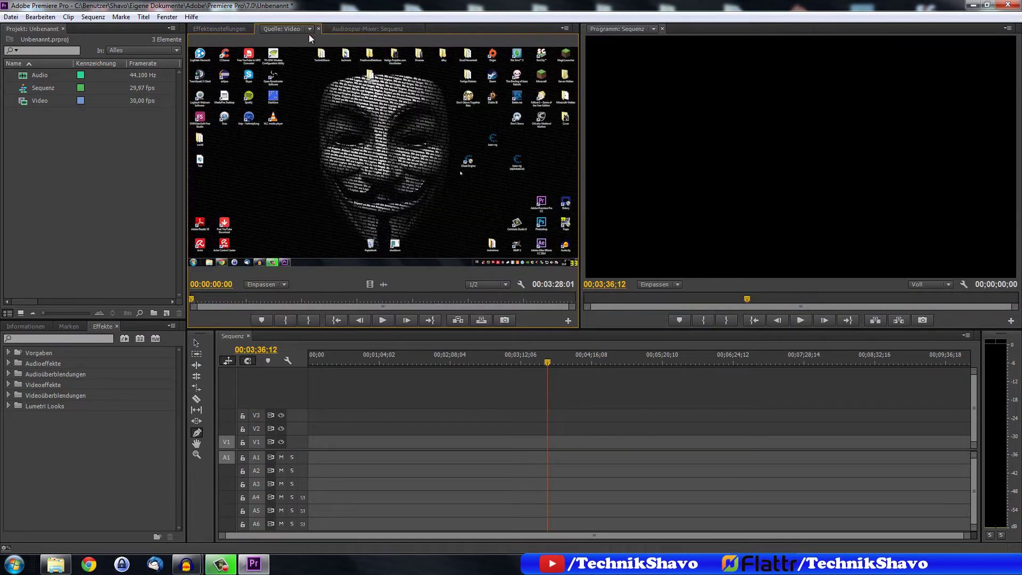
- Check the panel group's tabs, then load the Audio clip into the Source monitor
click(209, 30)
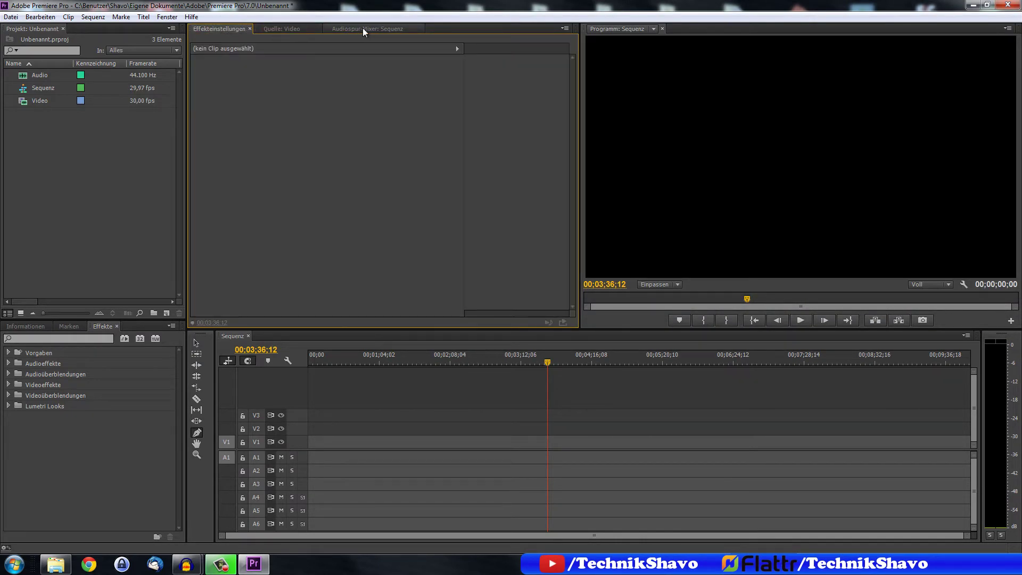
click(302, 29)
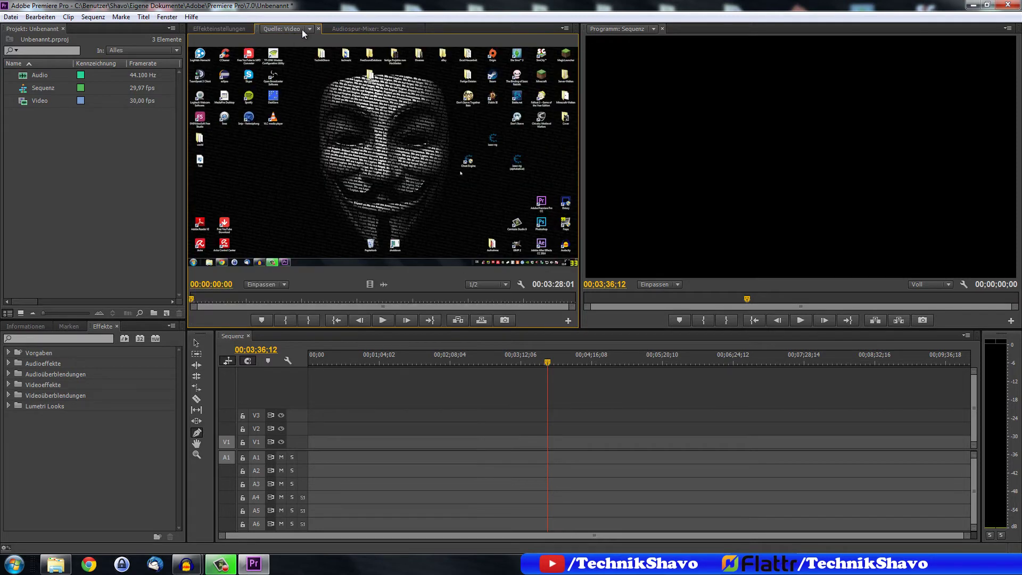
click(353, 31)
click(283, 30)
double_click(41, 77)
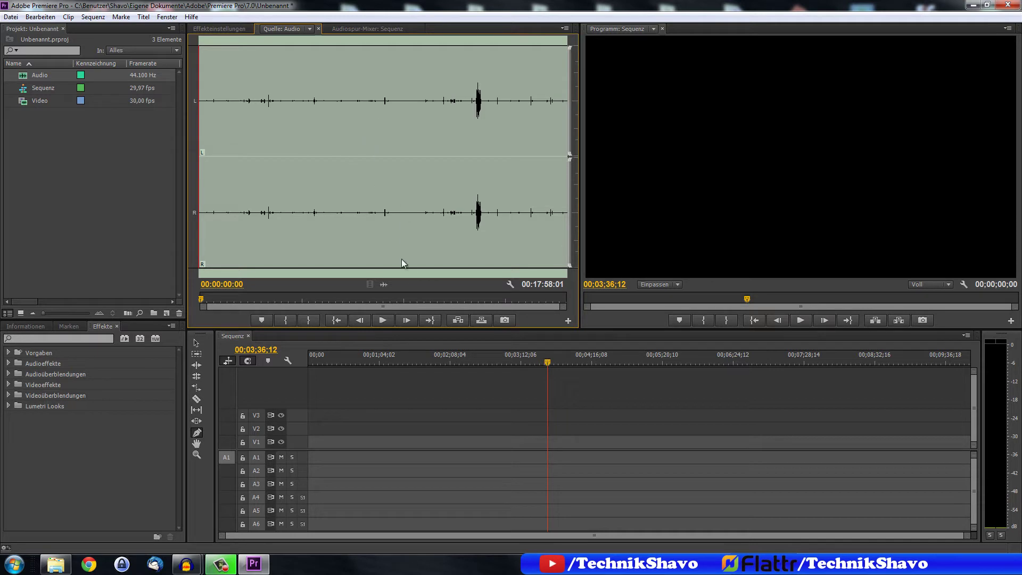
- Zoom into the waveform and mark In at 00:13:30:01 and Out at 00:13:47:09
drag(437, 298, 474, 297)
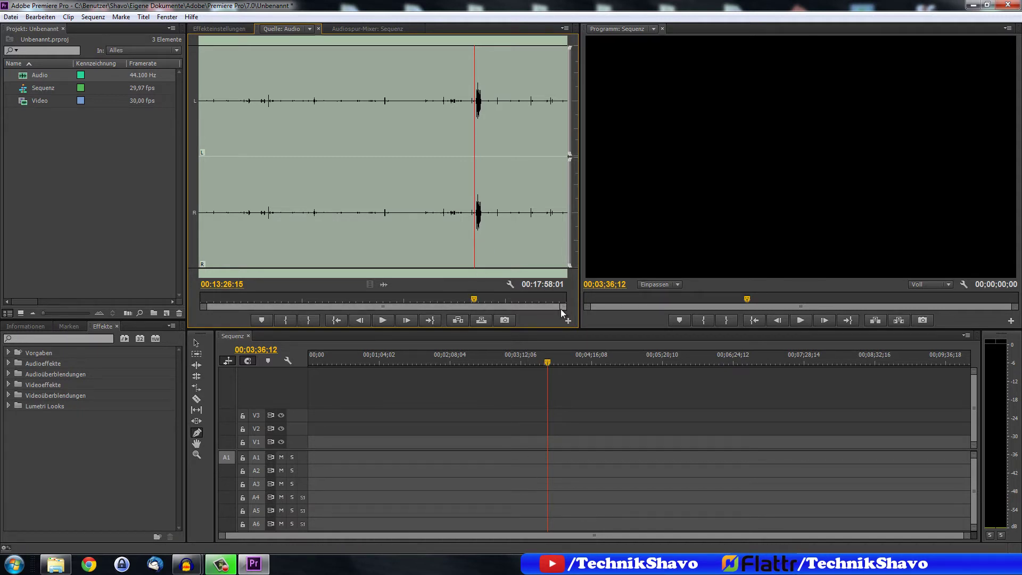
drag(203, 309, 309, 307)
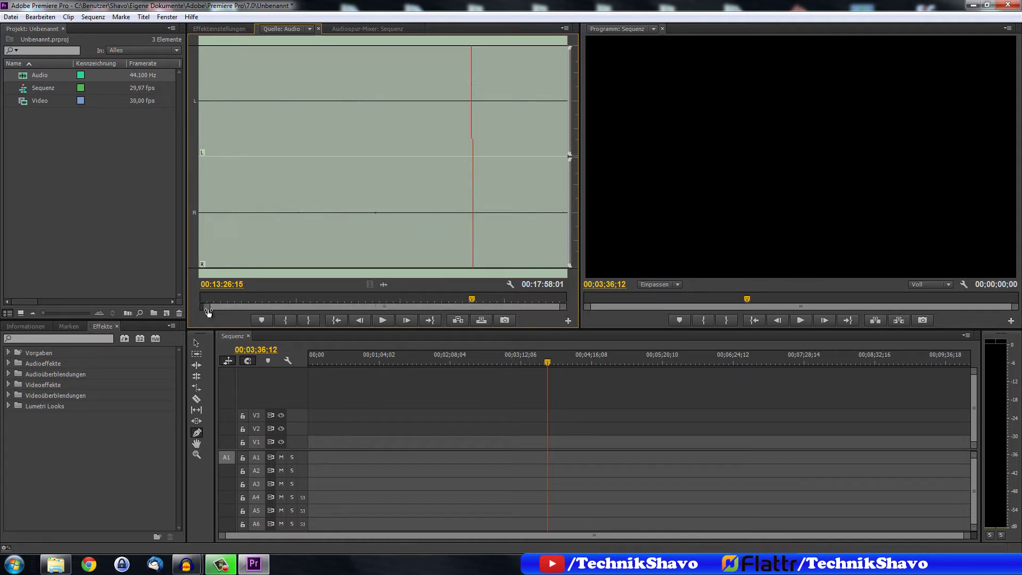
key(equal)
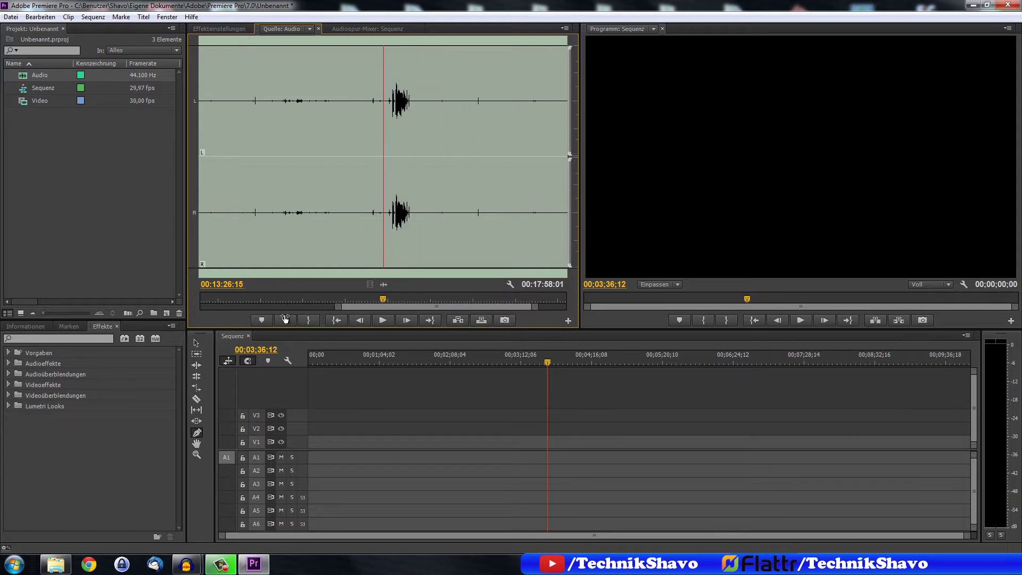
drag(423, 307, 416, 313)
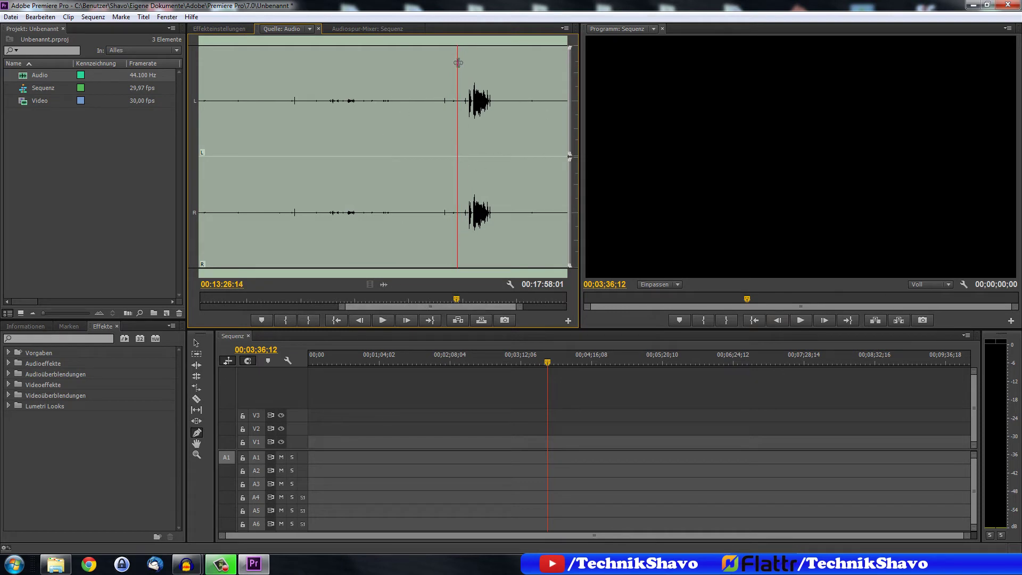
drag(457, 66, 464, 66)
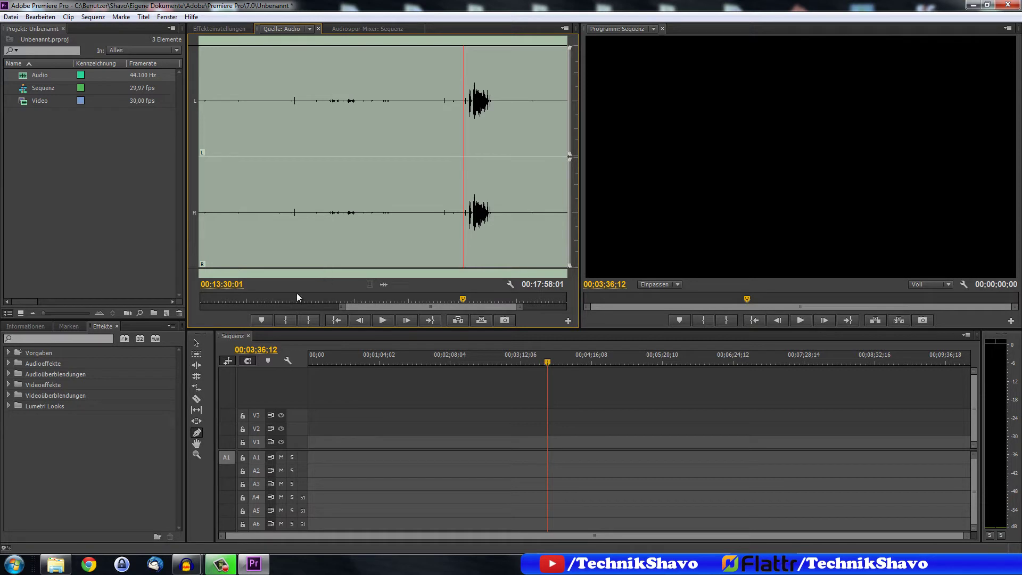
click(286, 322)
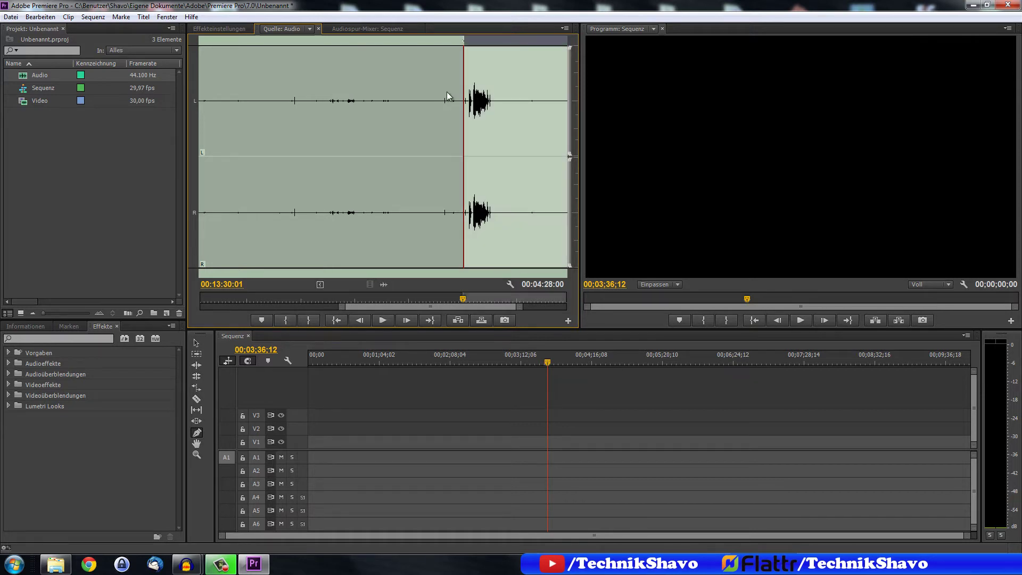
drag(462, 75, 495, 75)
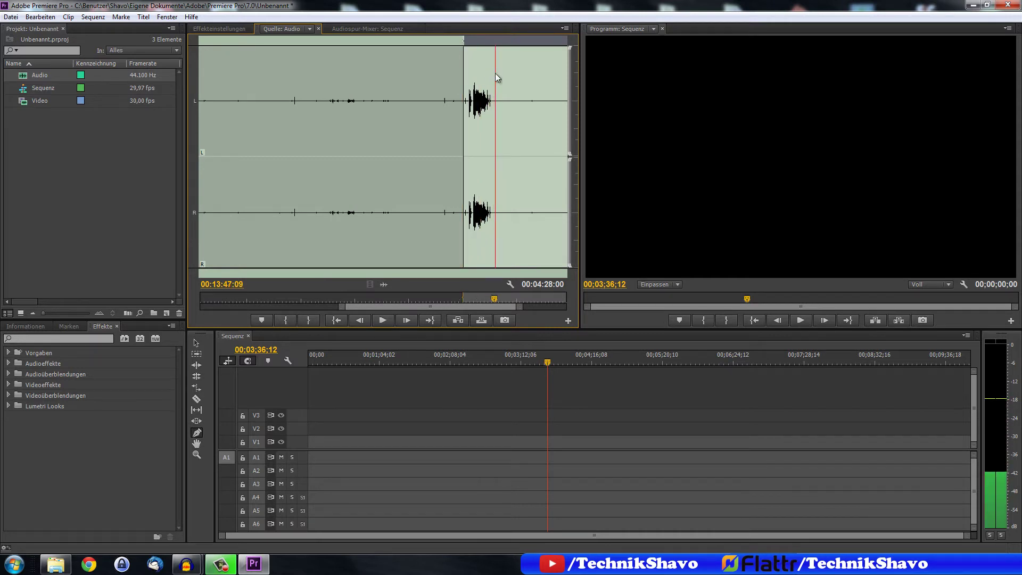
click(301, 320)
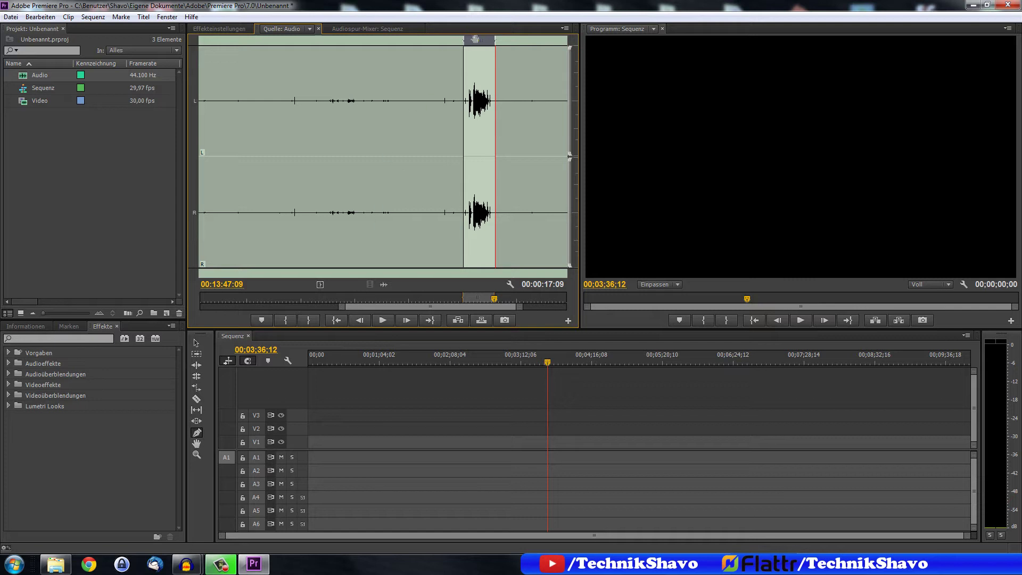
- Drag the marked audio range onto track A1, clear the source In/Out marks, and select the A1 clip
drag(475, 39, 335, 459)
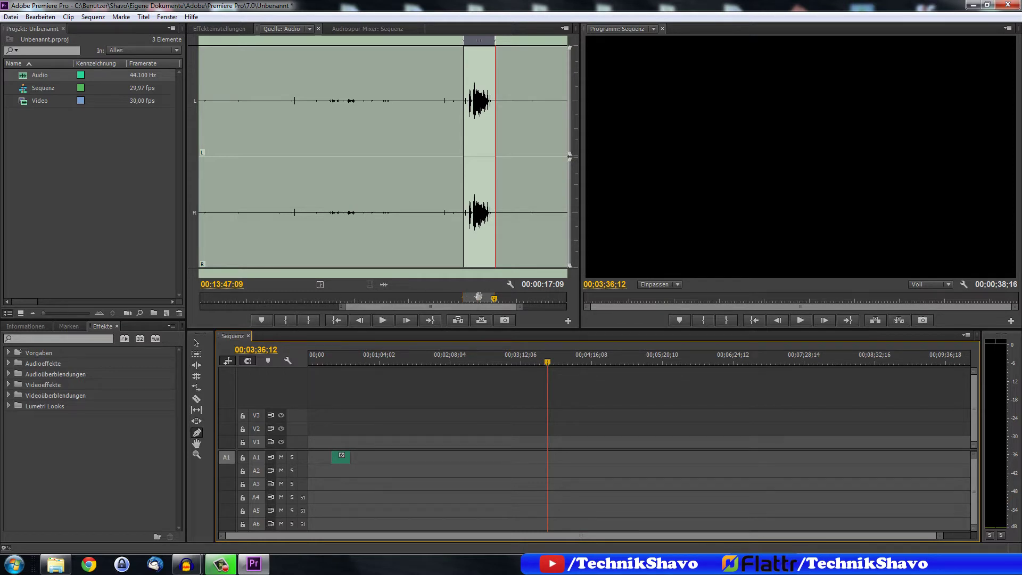
click(422, 299)
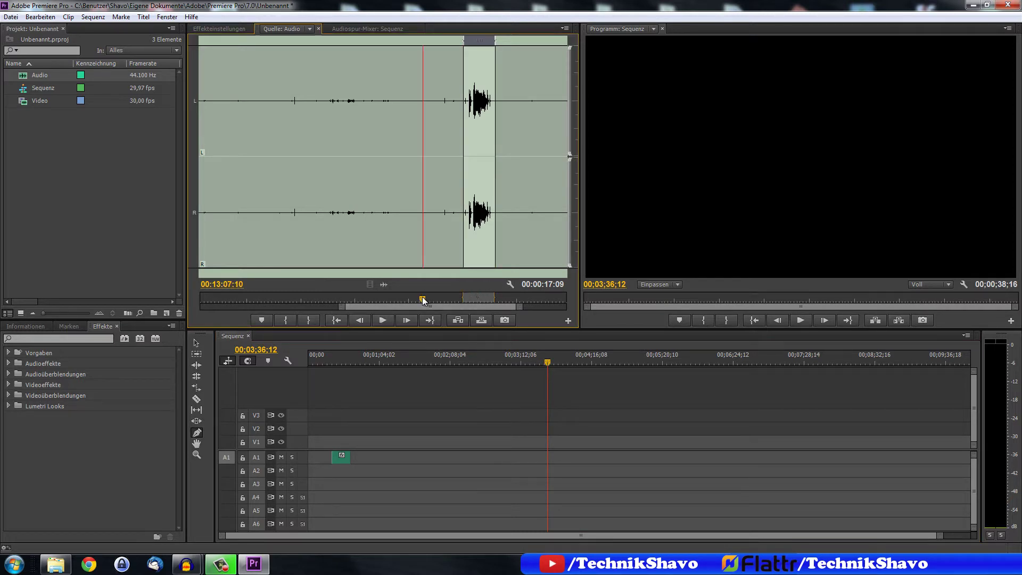
key(shift+Left)
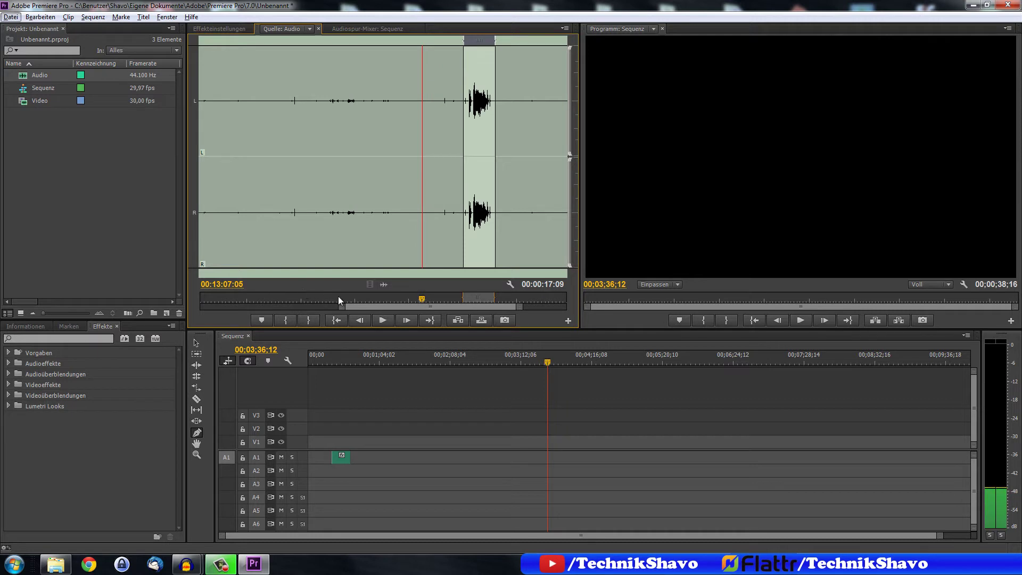
scroll(350, 299, down, 5)
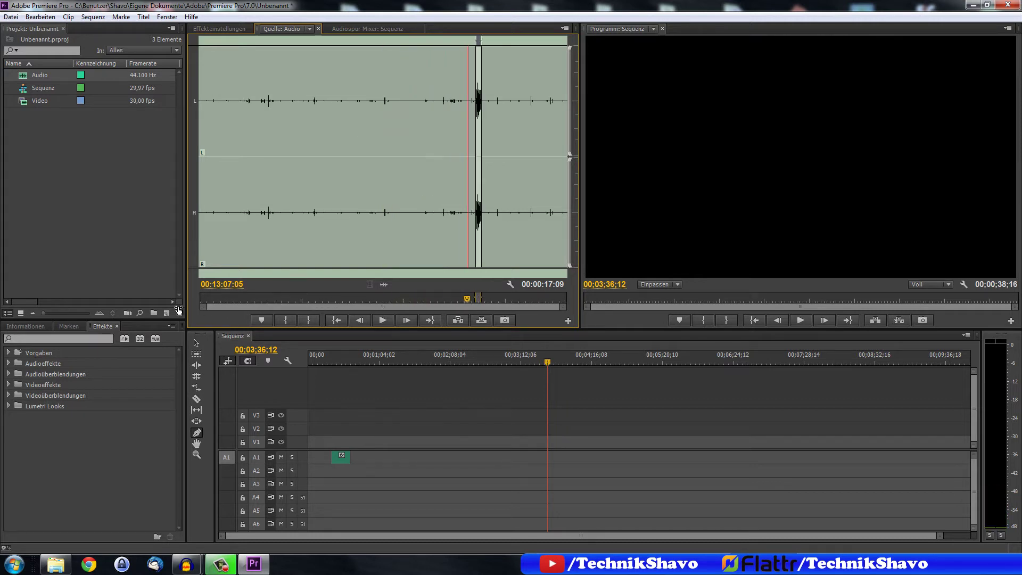
key(ctrl+shift+i)
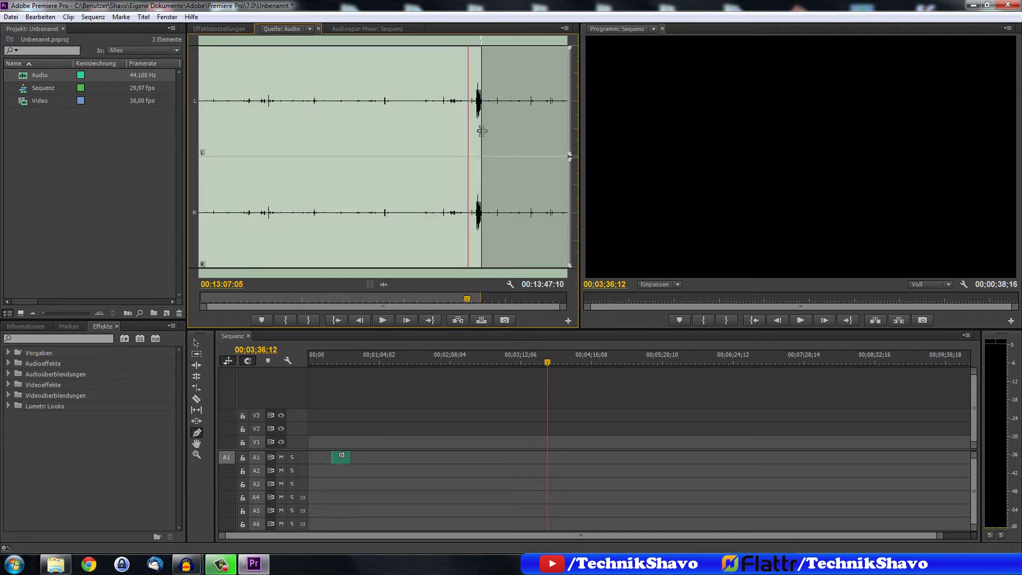
drag(479, 131, 660, 167)
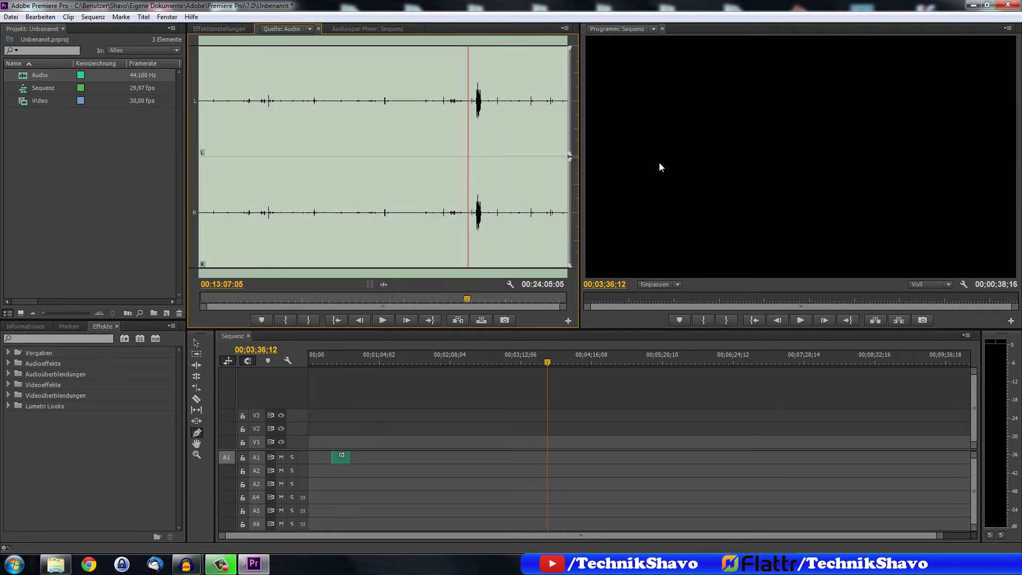
click(341, 465)
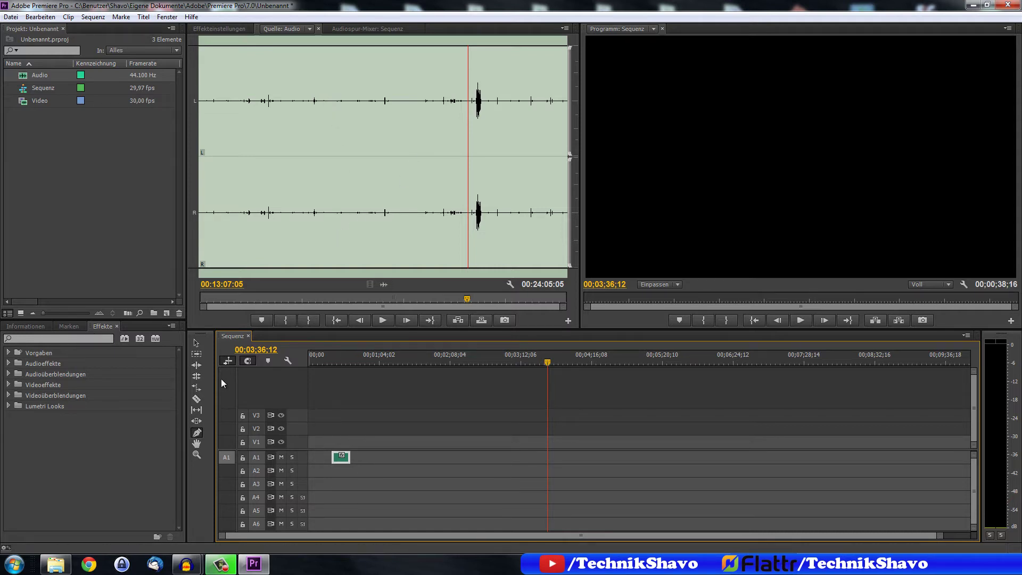
- Move the Audio clip to track A2, later in time
click(198, 345)
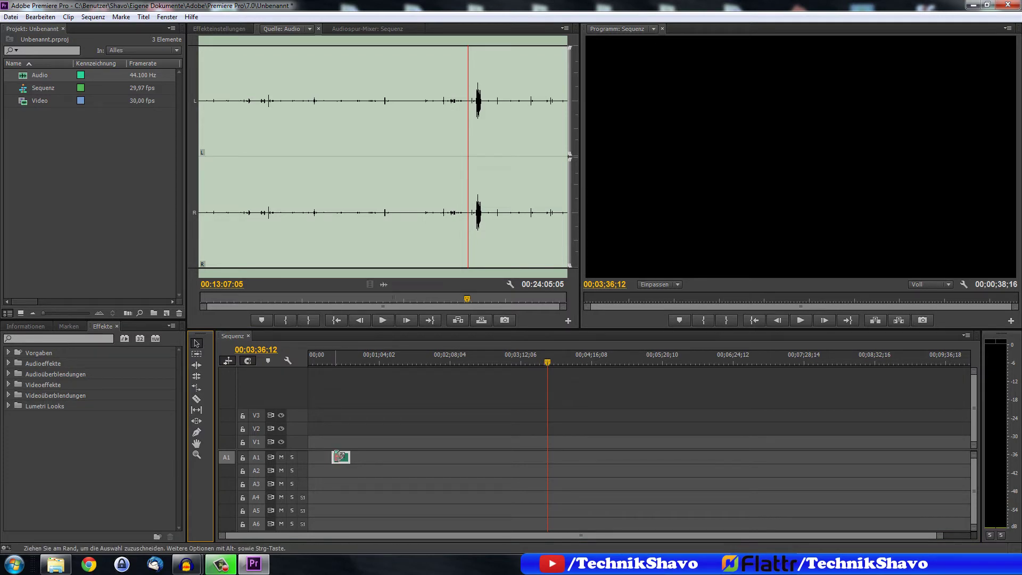
drag(222, 537, 316, 537)
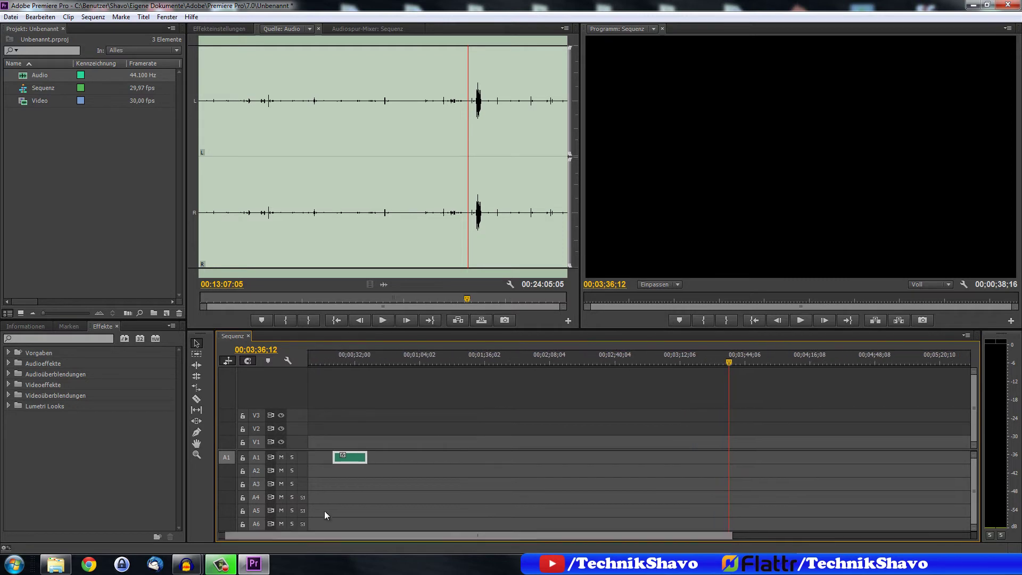
mouse_move(357, 458)
mouse_down()
mouse_move(363, 473)
mouse_move(487, 472)
mouse_up()
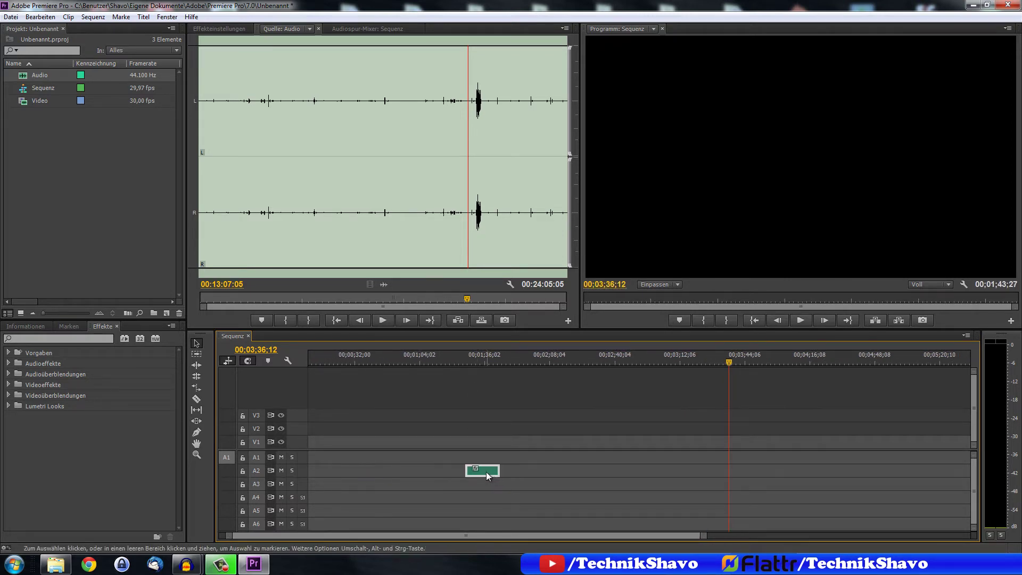
- Pan the timeline with the Hand tool, then load the Video clip into the Source monitor
click(196, 443)
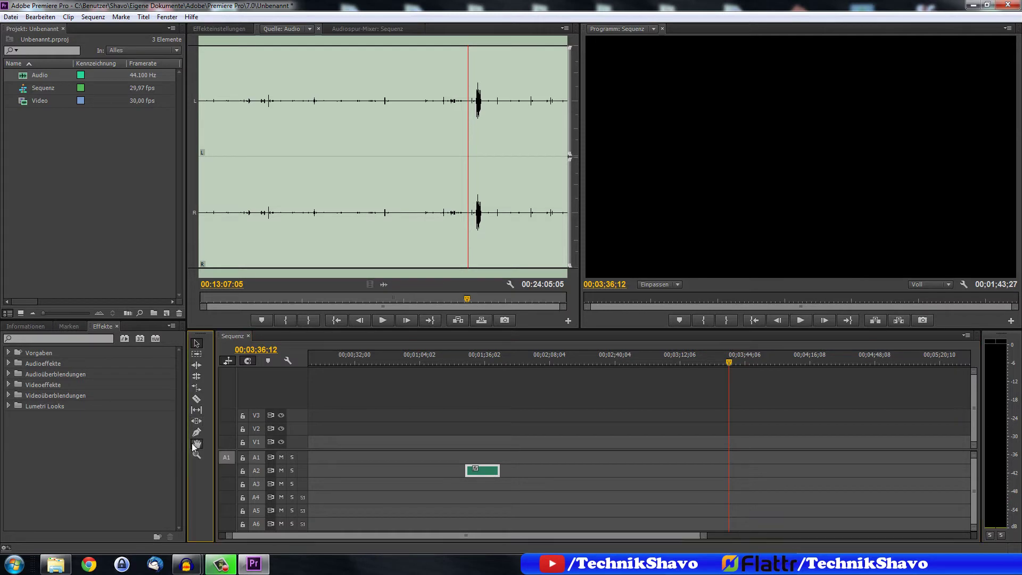
click(468, 463)
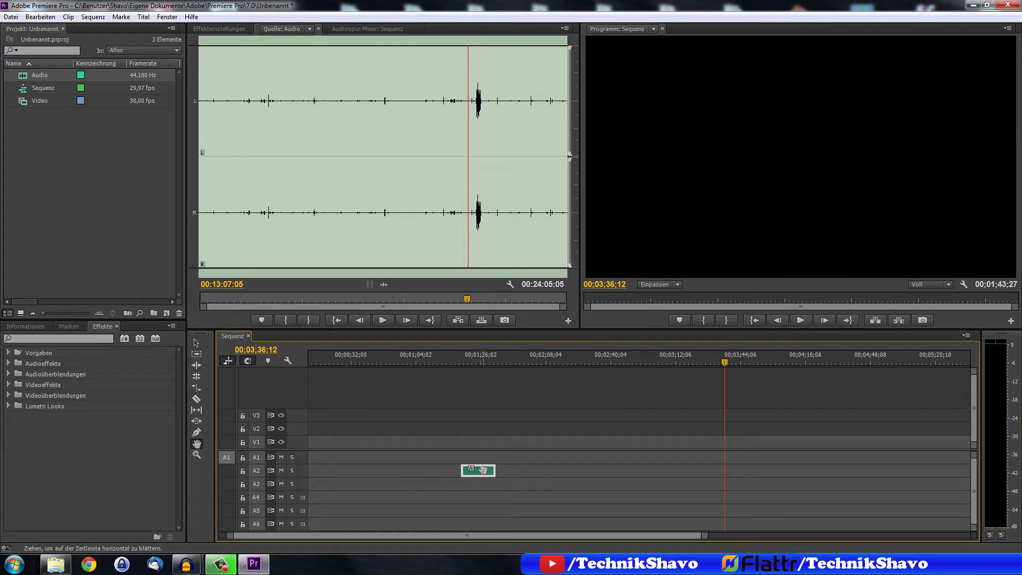
drag(488, 471, 483, 472)
mouse_move(658, 511)
mouse_down()
mouse_move(598, 445)
mouse_move(948, 421)
mouse_move(635, 436)
mouse_move(688, 436)
mouse_up()
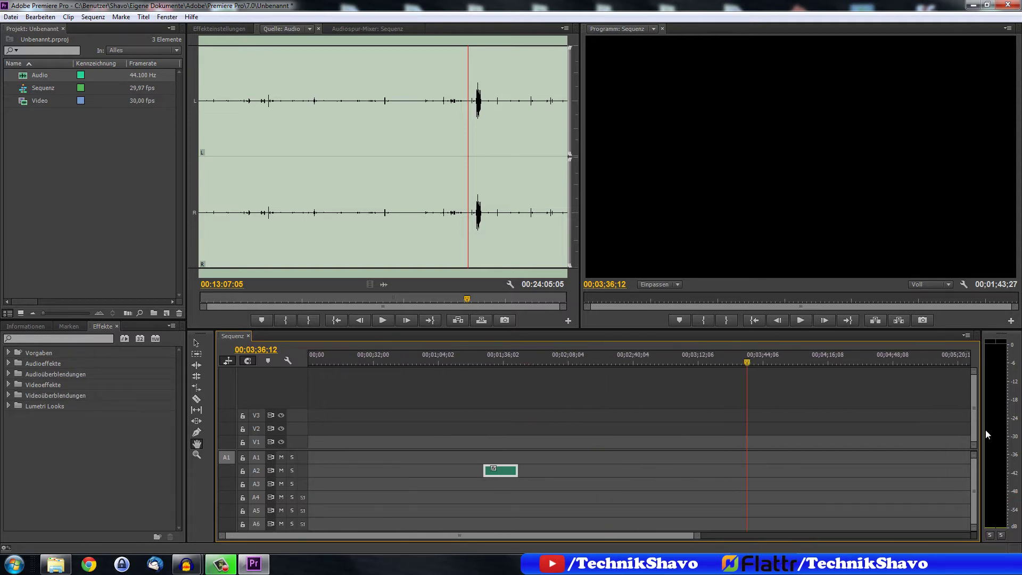
click(196, 344)
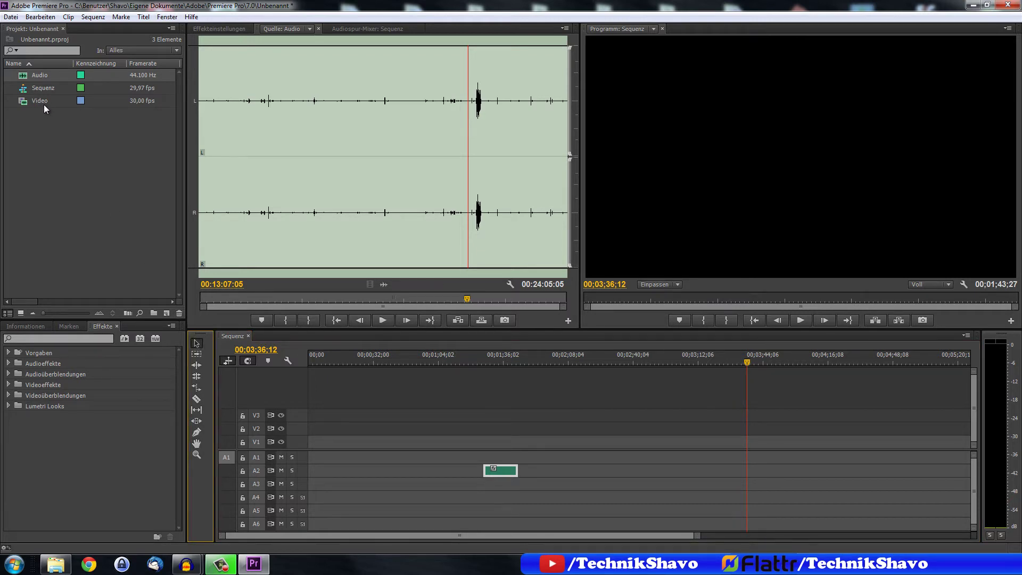
drag(44, 102, 287, 120)
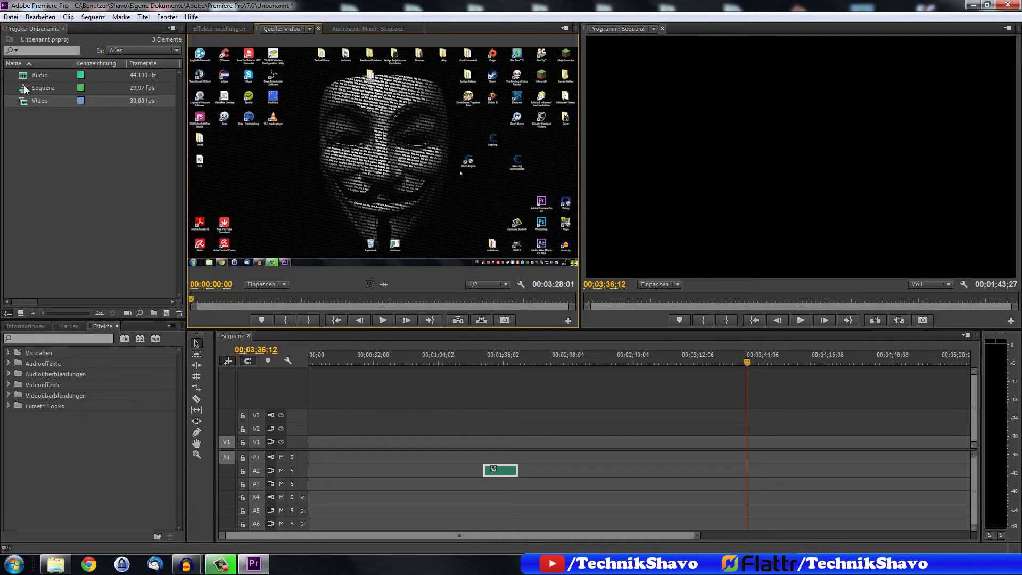
- Reopen the Video clip and preview it from 01:45:09 onward
double_click(33, 75)
double_click(41, 104)
drag(192, 299, 386, 299)
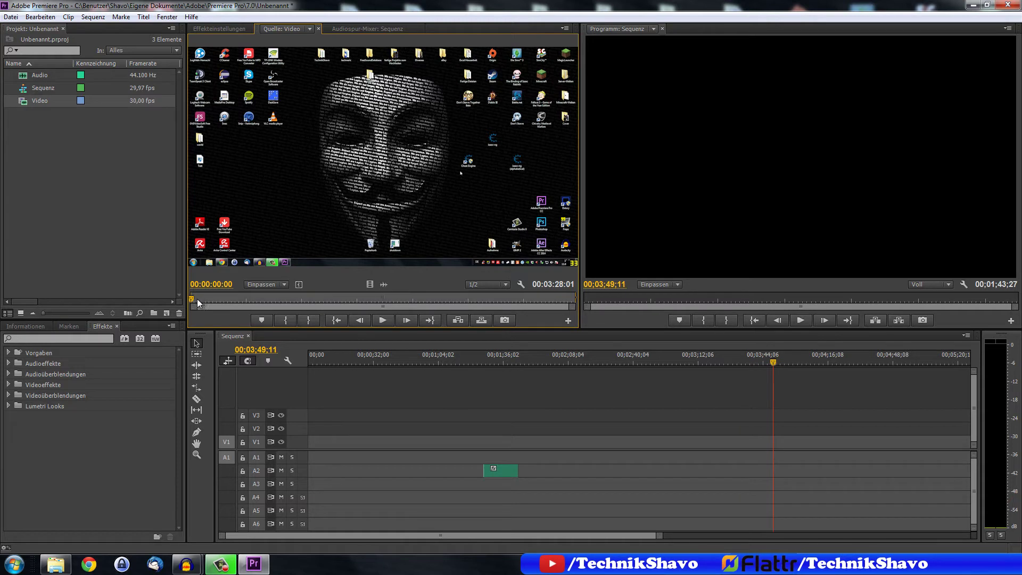
click(384, 320)
click(405, 322)
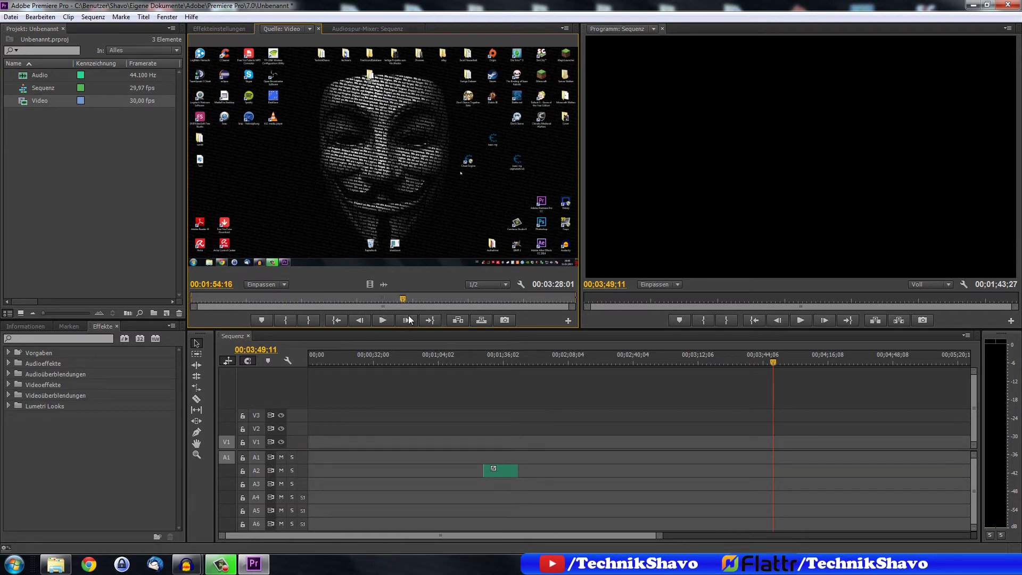
drag(404, 299, 550, 299)
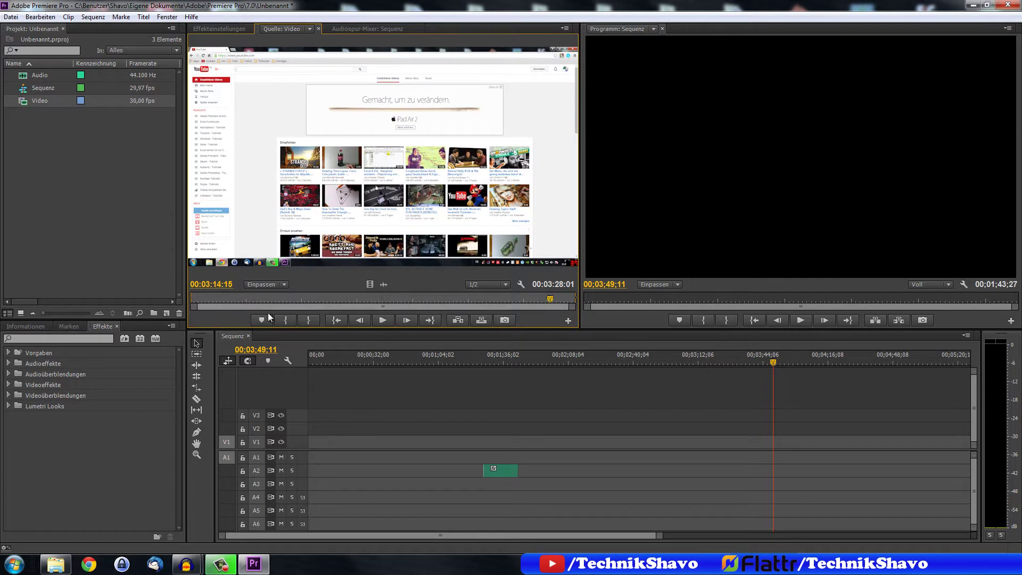
- Mark In at 03:14:15 and Out at 03:27:14, then insert the range into the sequence
click(281, 321)
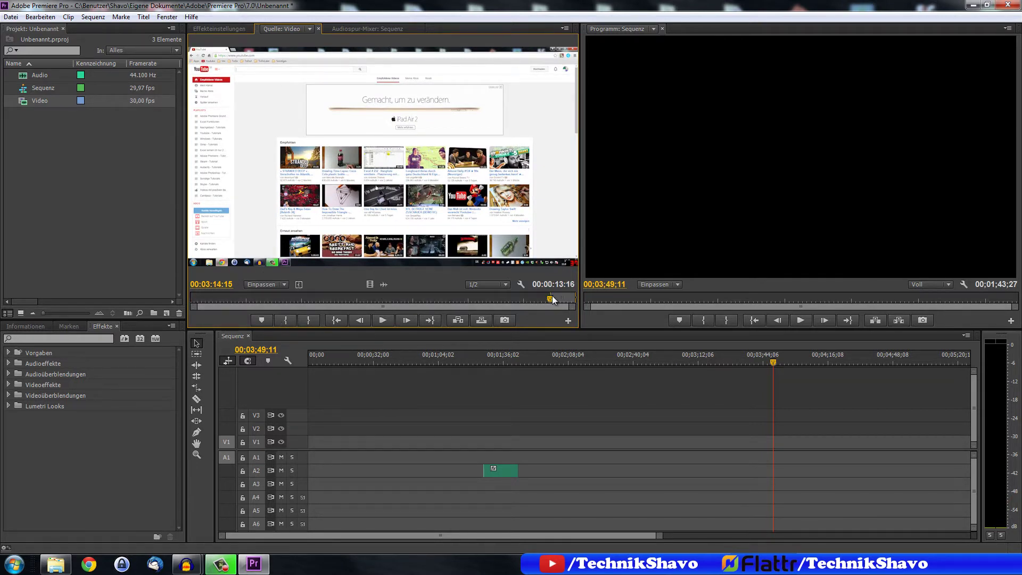
drag(553, 300, 574, 304)
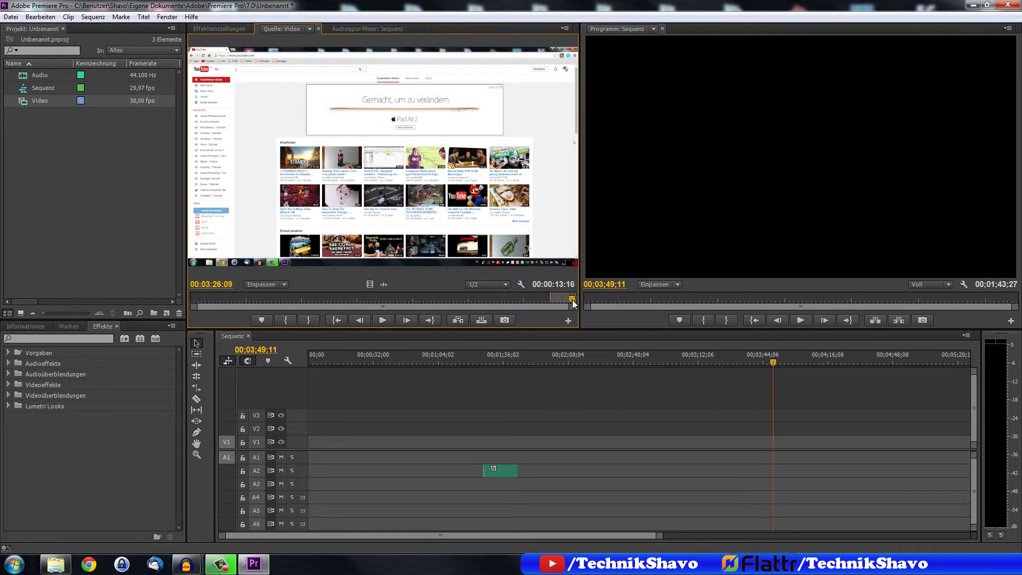
drag(574, 304, 576, 301)
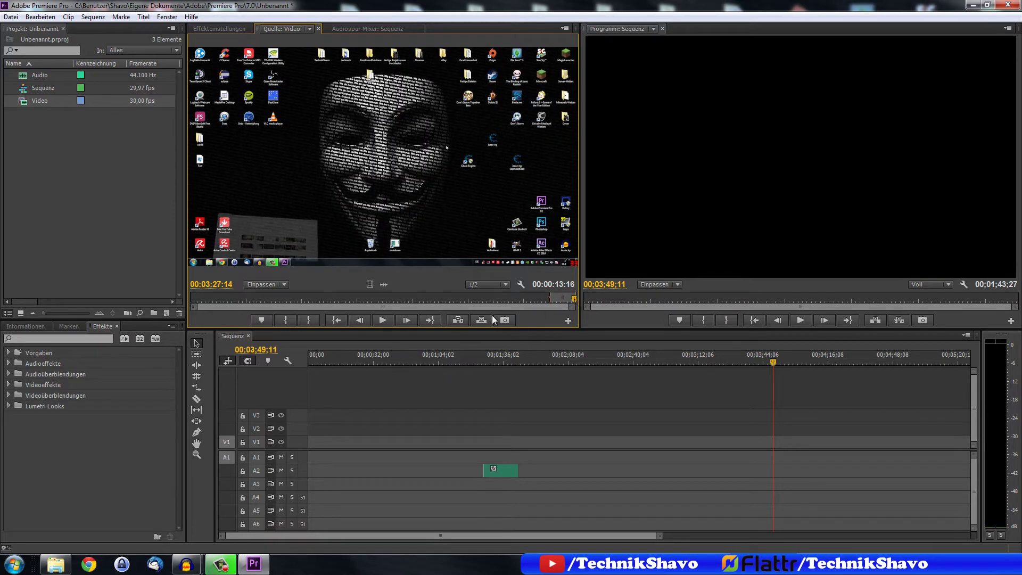
click(311, 320)
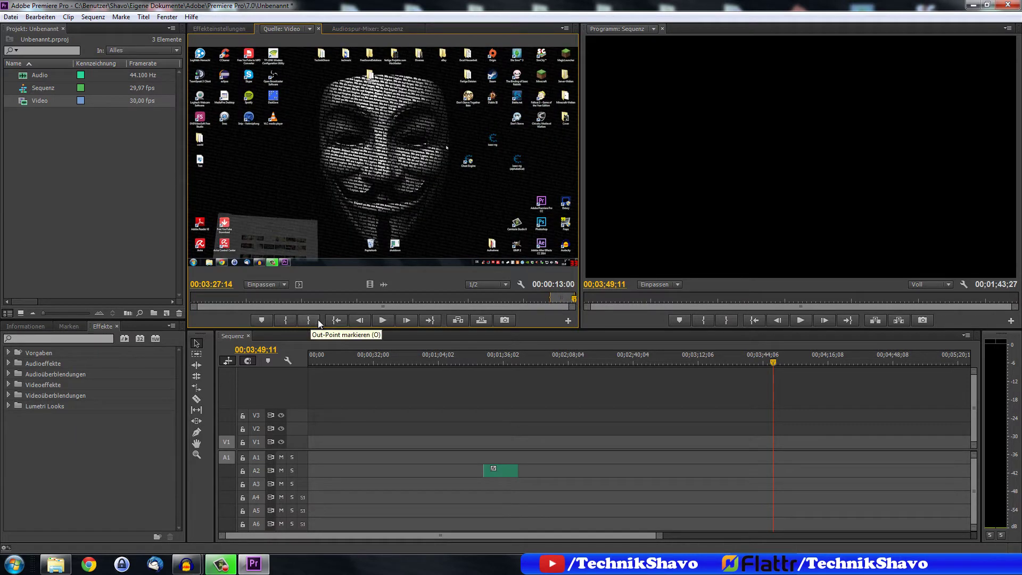
click(464, 323)
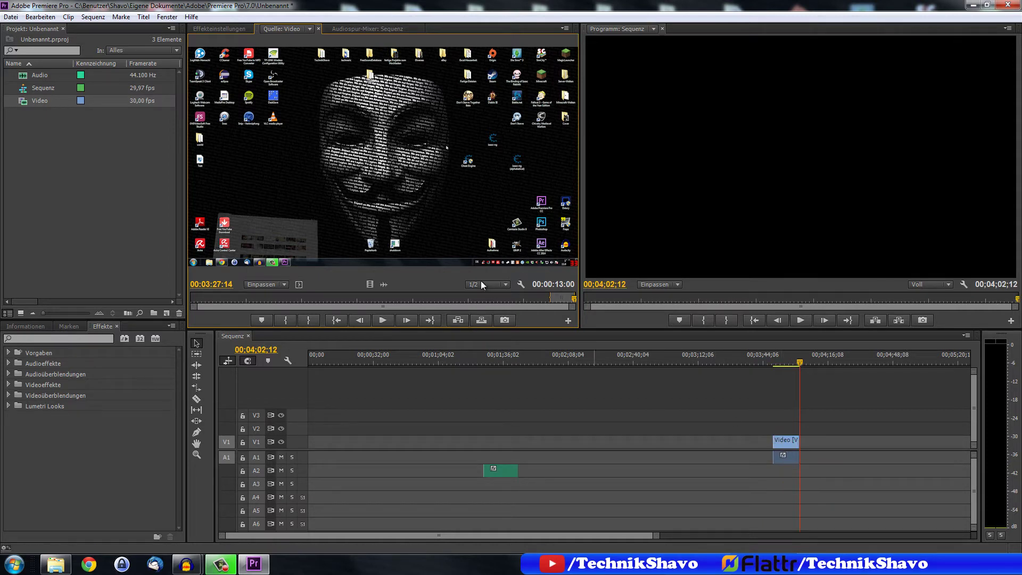
- Clear the Source In/Out marks and move the 13-second V1 clip to the sequence start
key(ctrl+shift+x)
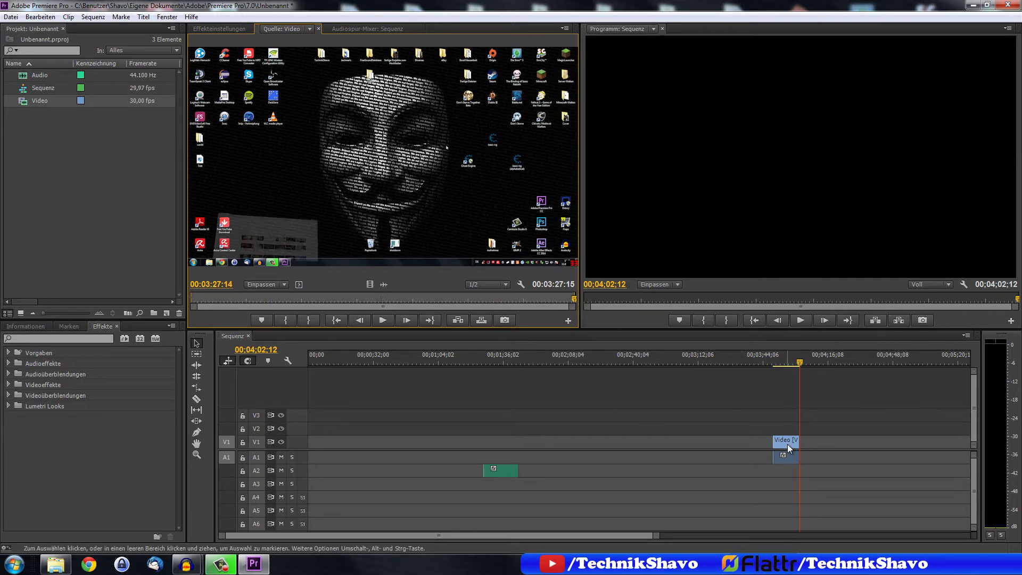
drag(787, 444, 419, 444)
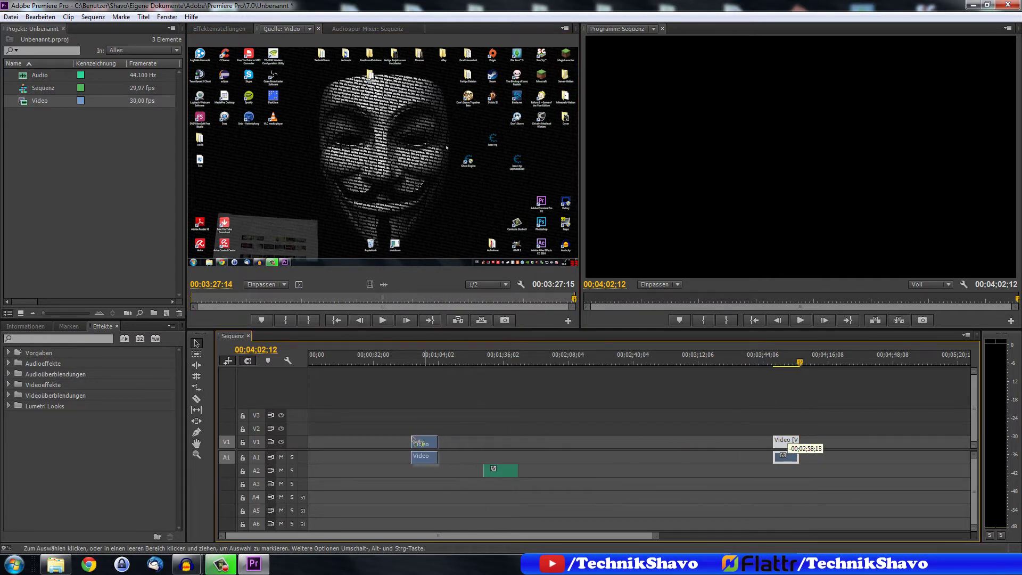
drag(419, 443, 327, 441)
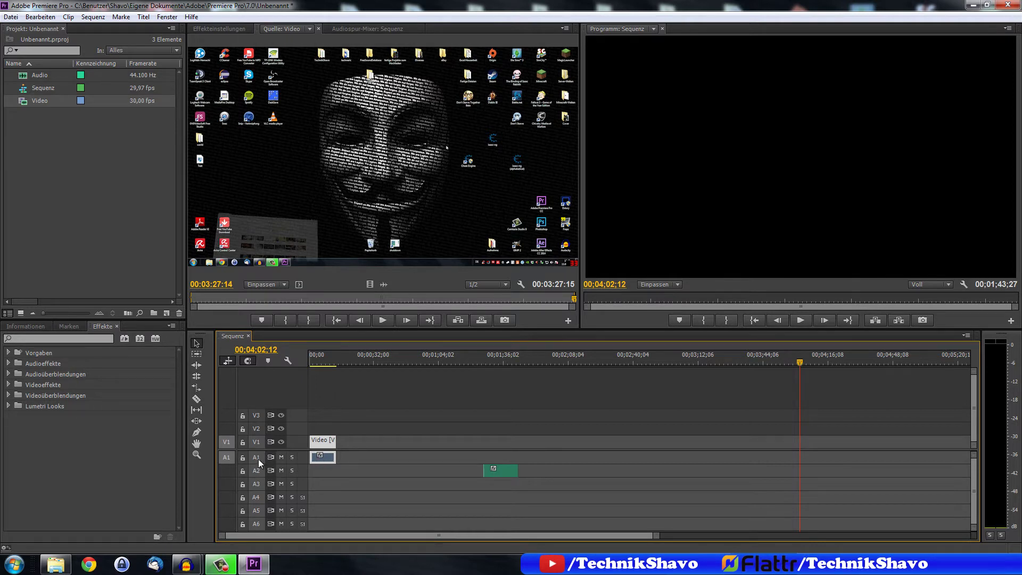
- Bring the whole Video clip from the Project panel onto the sequence at 00:00
click(320, 445)
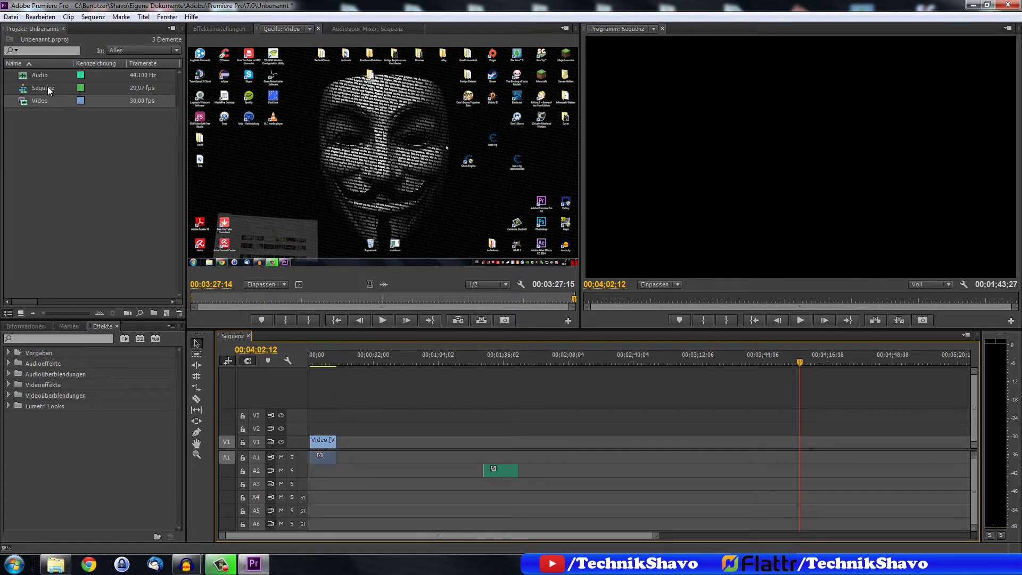
drag(43, 102, 315, 434)
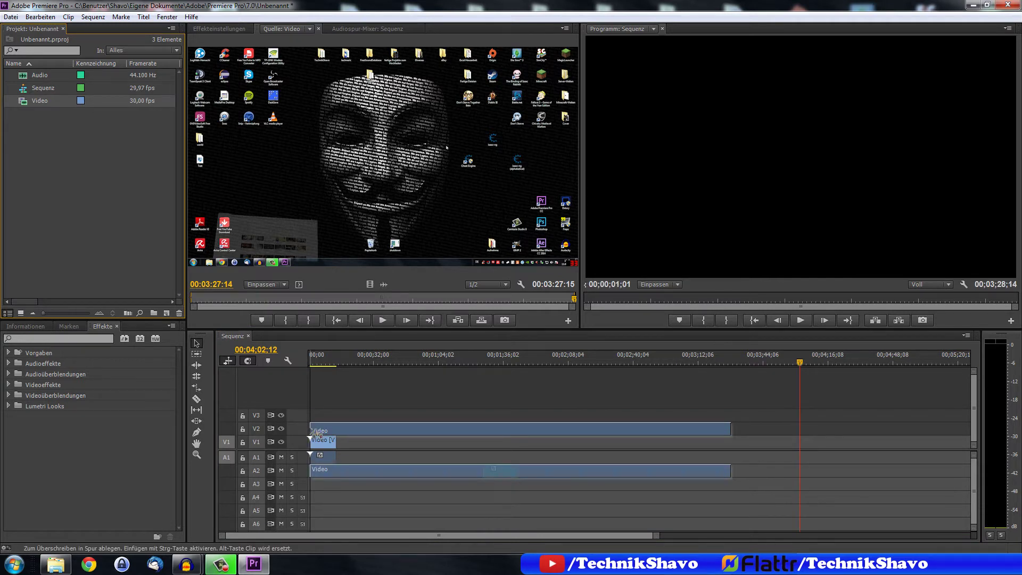
drag(317, 435, 316, 423)
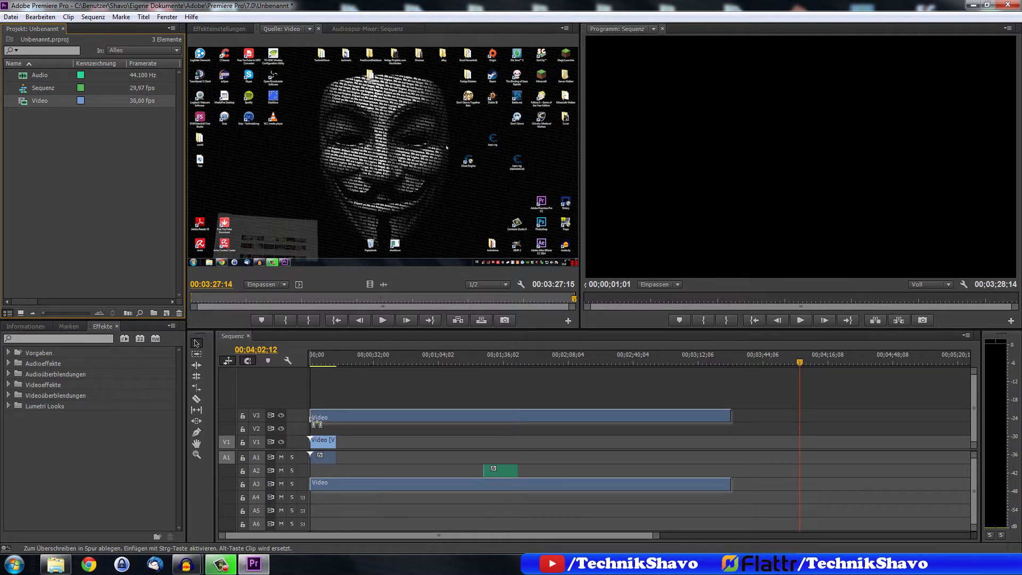
drag(314, 424, 308, 420)
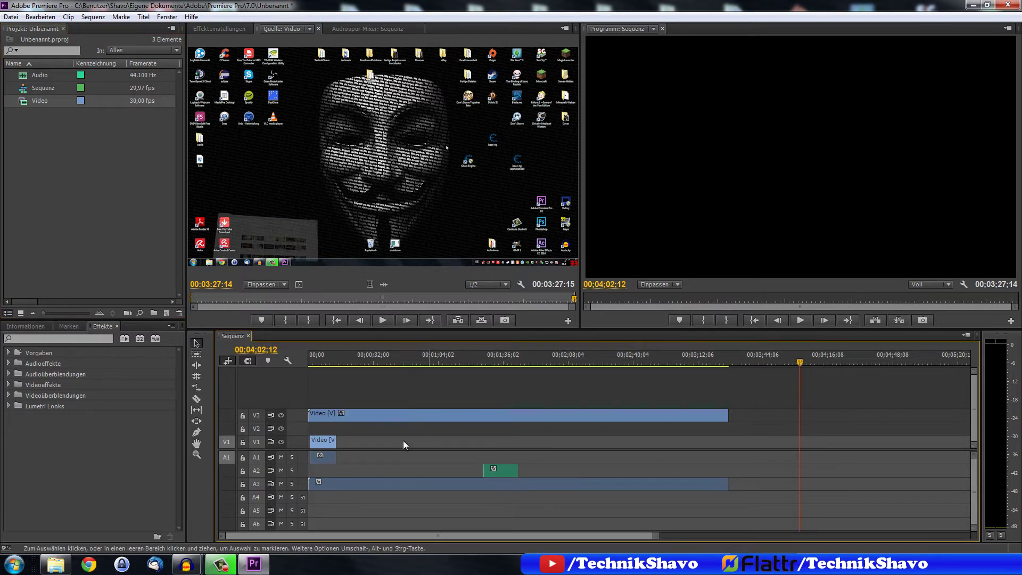
- Move the green audio ~55 s later, put the long clip on V2/A2, shift the small clip to ~00:00:38, pick Razor
drag(502, 476, 765, 475)
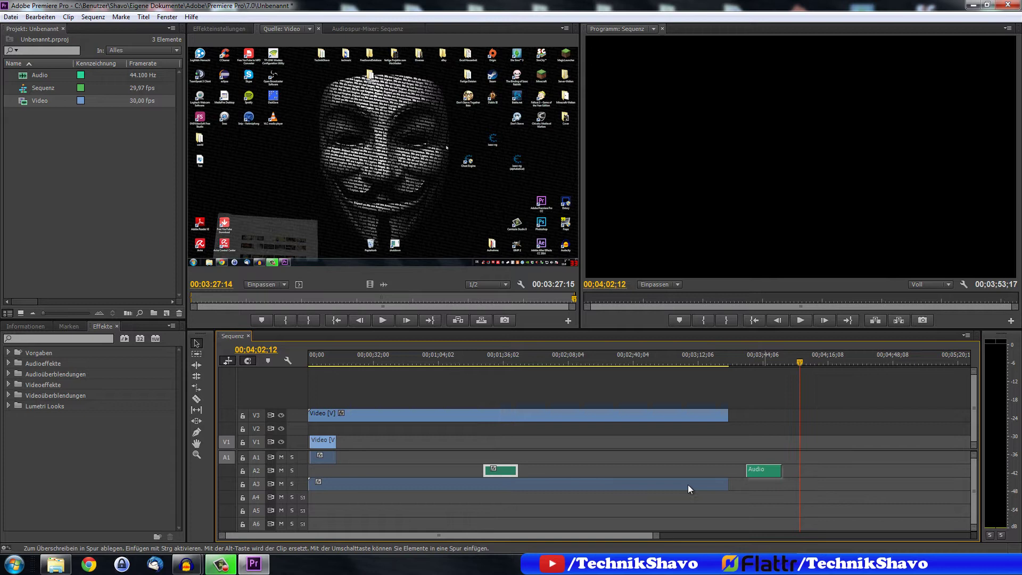
click(603, 487)
drag(599, 485, 596, 474)
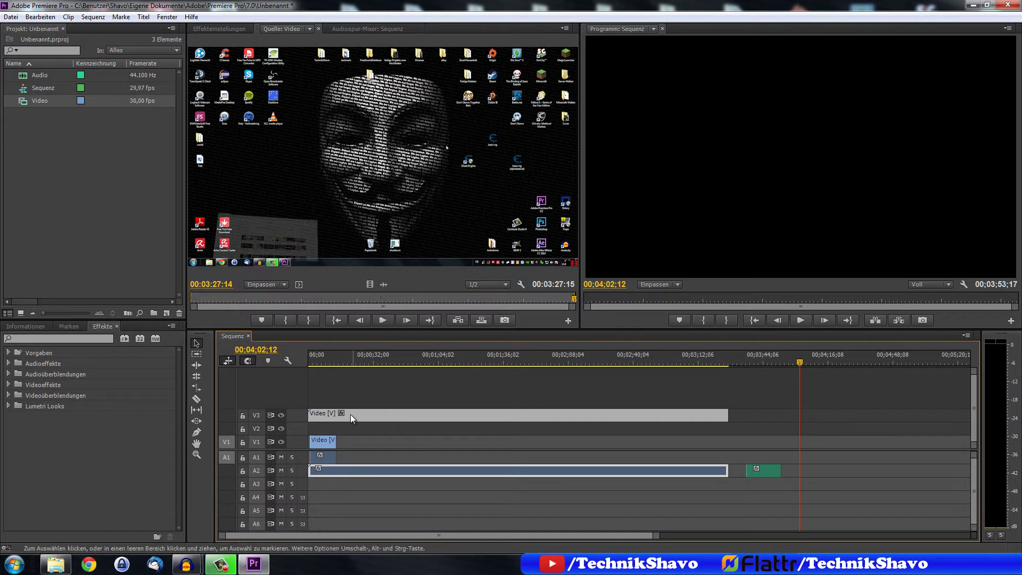
drag(356, 414, 362, 422)
drag(354, 435, 424, 416)
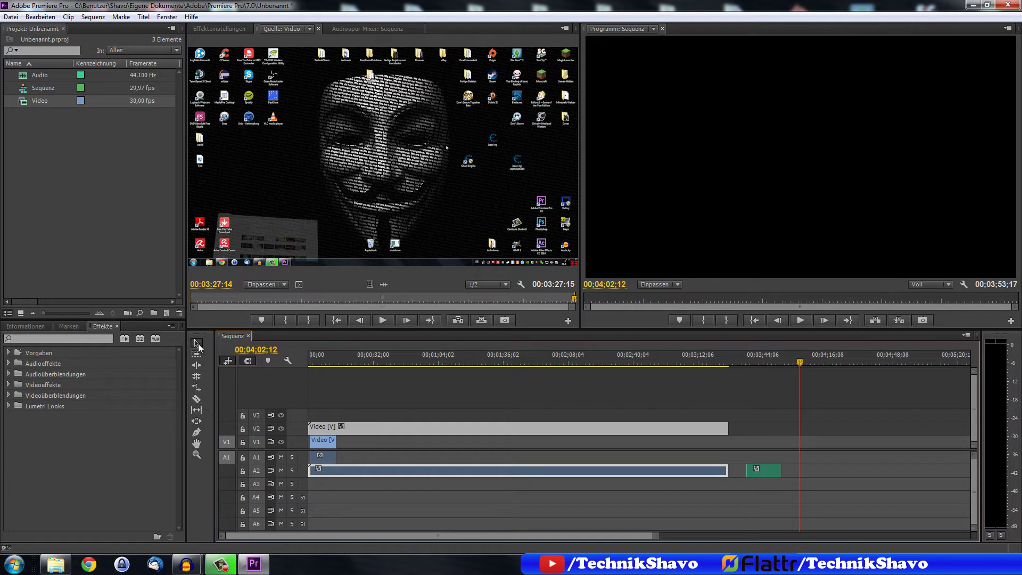
drag(322, 442, 400, 453)
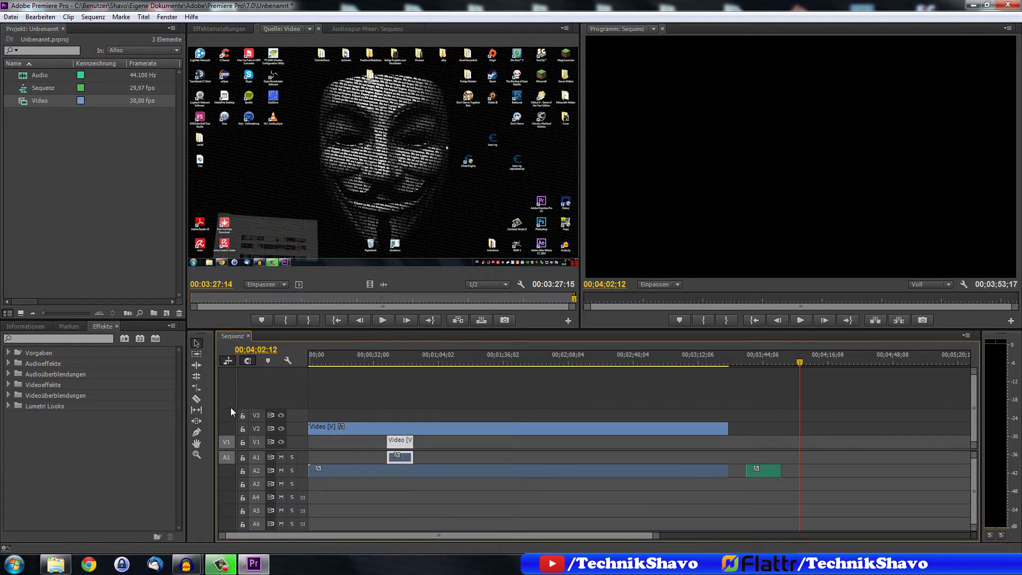
click(200, 405)
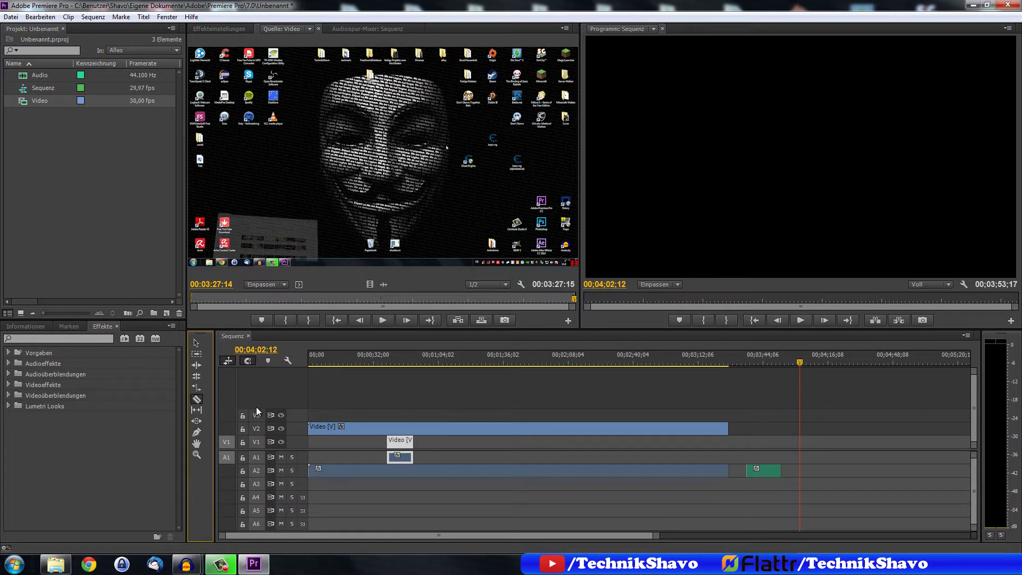
- Scrub the playhead past about 01:10 to 00:02:18:02 on the timeline ruler
drag(369, 361, 494, 363)
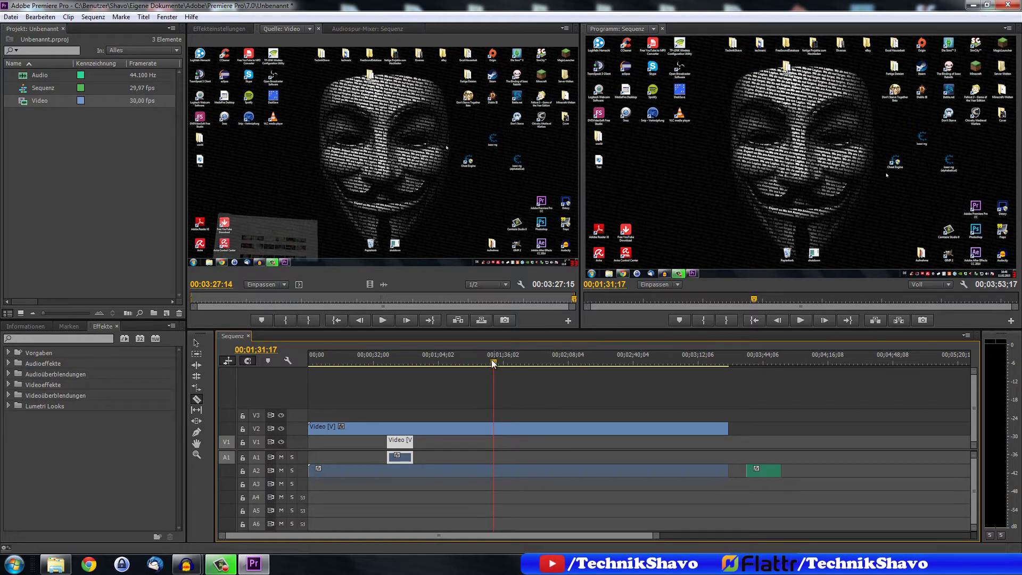
mouse_move(488, 363)
mouse_down()
mouse_move(614, 350)
mouse_move(588, 353)
mouse_up()
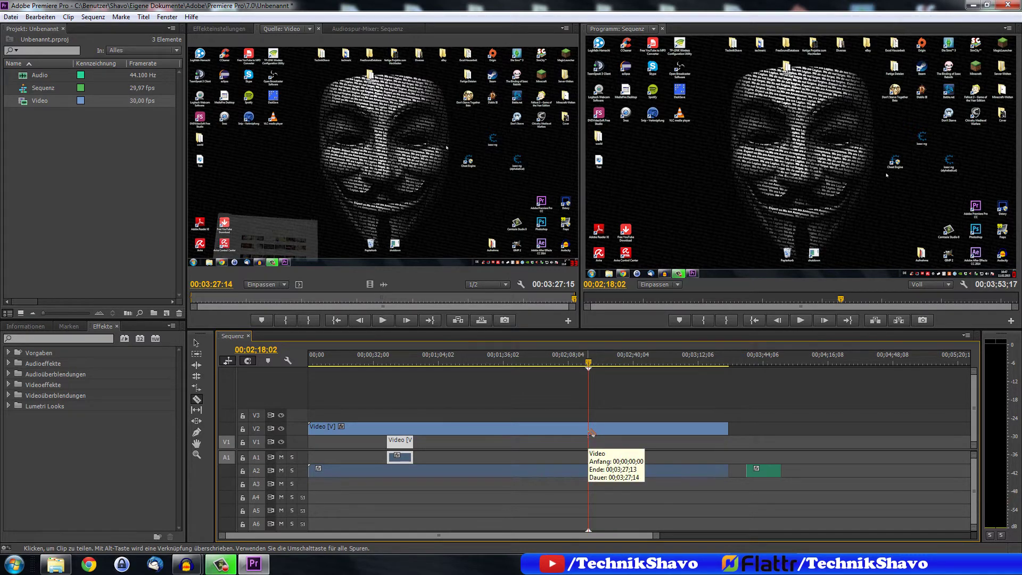
- Razor-cut the long V2/A2 clip at 00:02:18:02, then undo the extra trial cuts
click(589, 470)
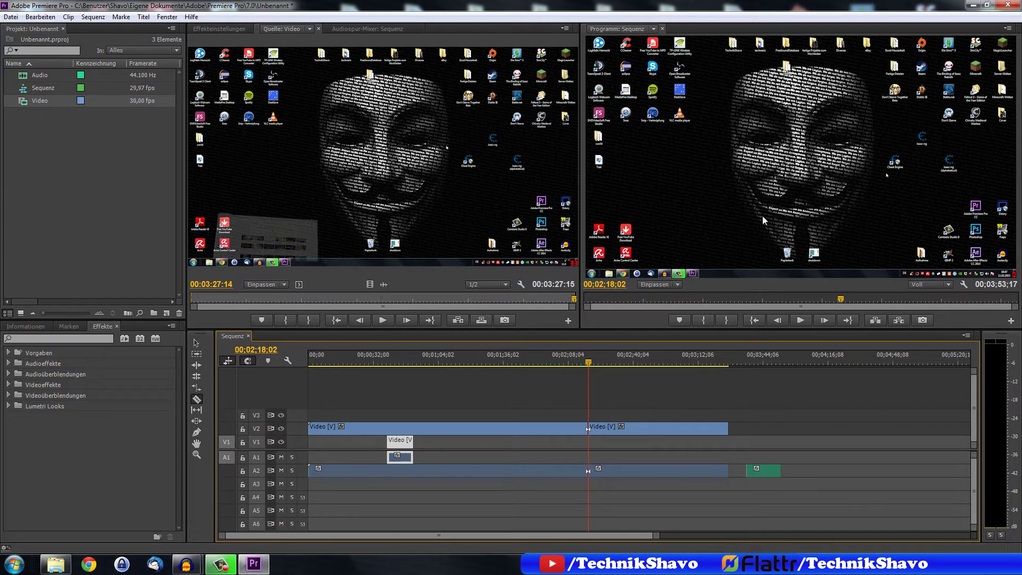
click(485, 429)
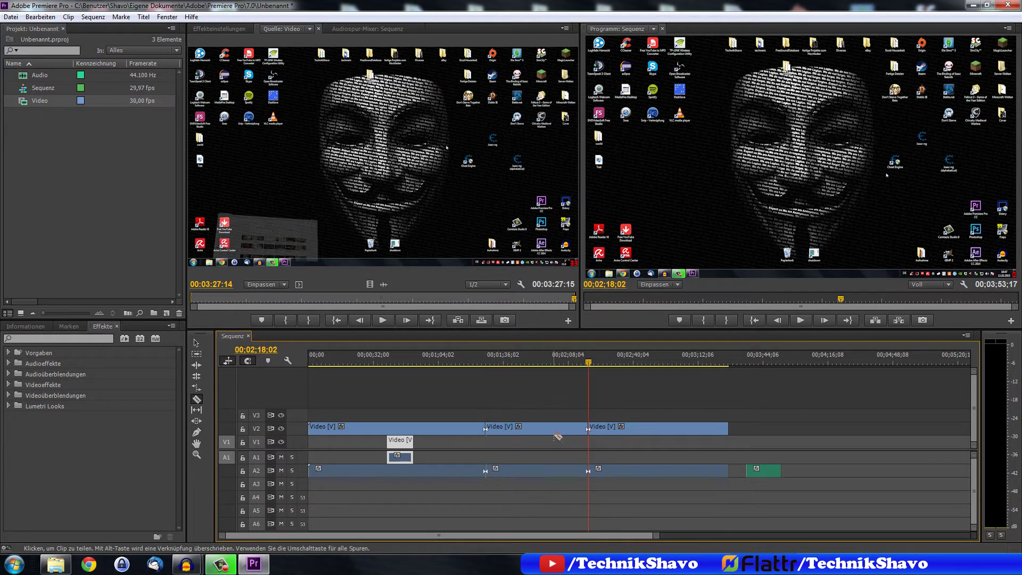
click(555, 429)
click(454, 429)
key(ctrl+z)
key(ctrl+z)
key(ctrl+z)
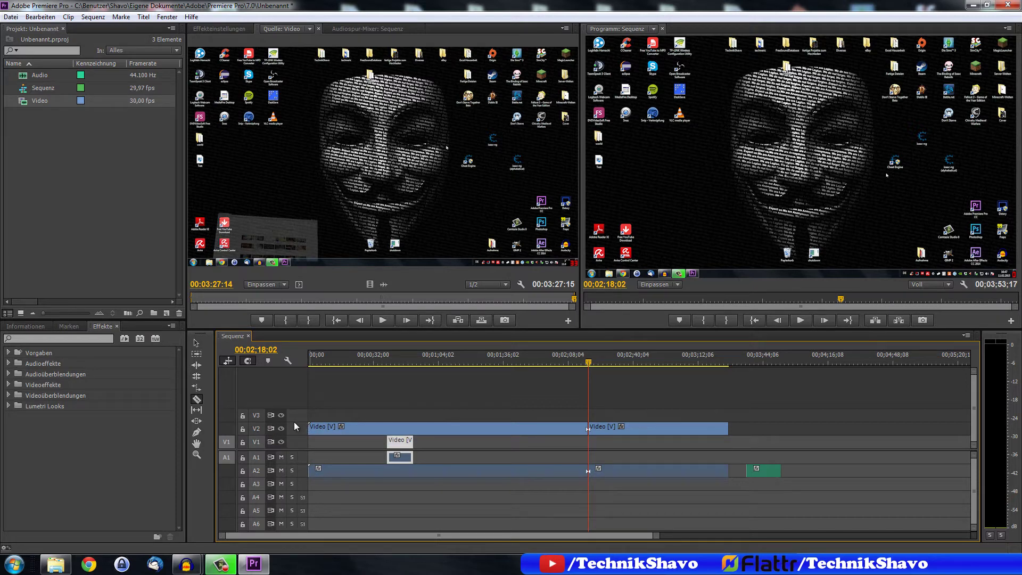
- Resize V2 and enlarge Audio 2 to show waveforms, then zoom into the sequence end
drag(292, 423, 297, 404)
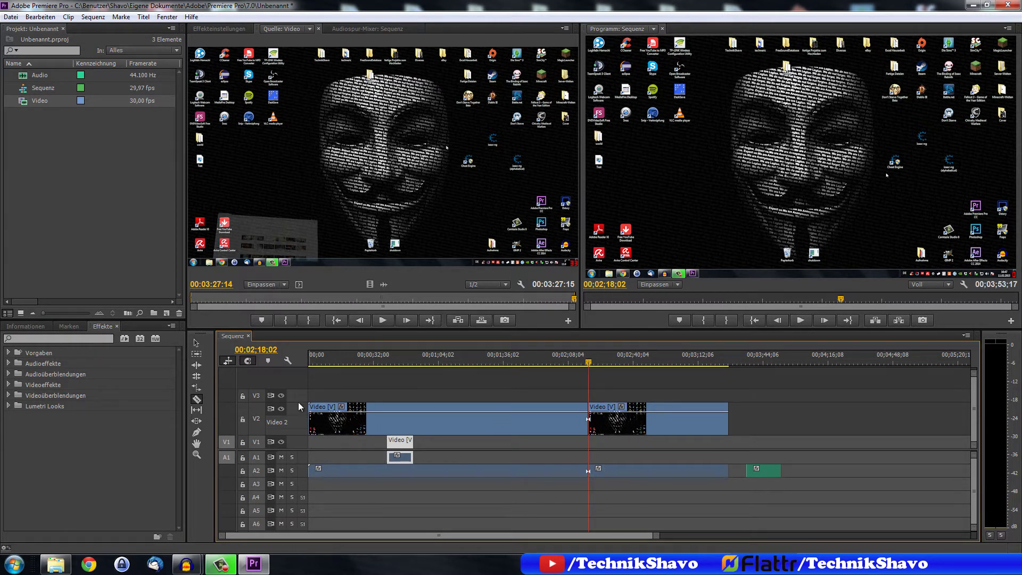
double_click(299, 435)
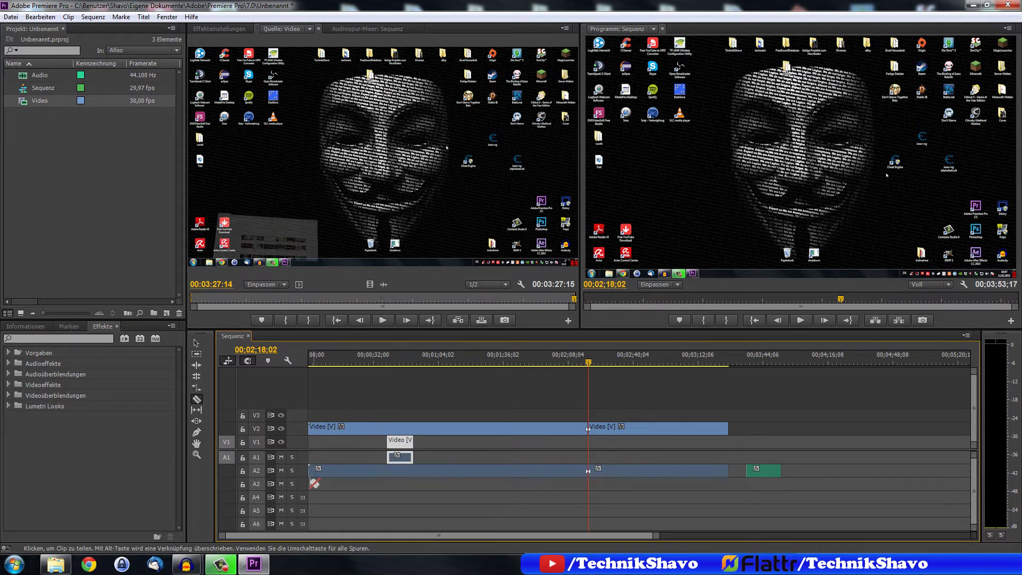
drag(274, 476, 279, 503)
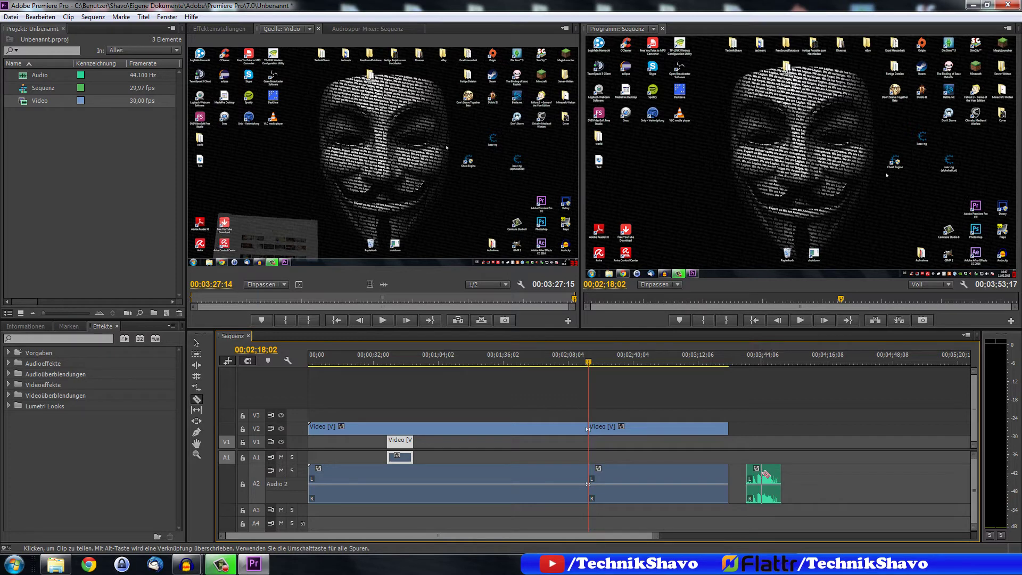
mouse_move(657, 535)
mouse_down()
mouse_move(513, 534)
mouse_move(593, 535)
mouse_up()
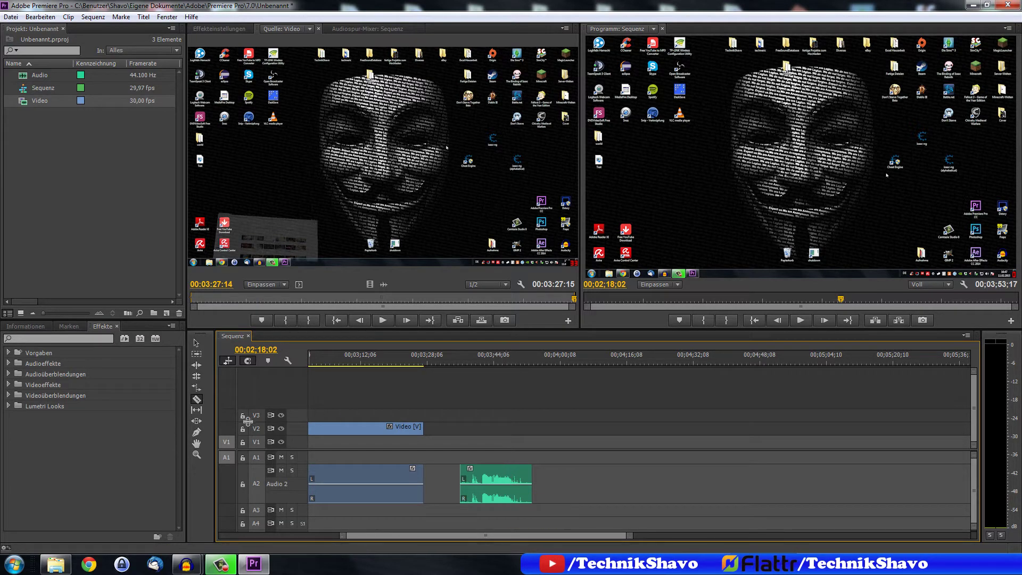
- With the Pen tool, show the green audio clip's Lautstärke > Pegel line and zoom in on it
click(197, 434)
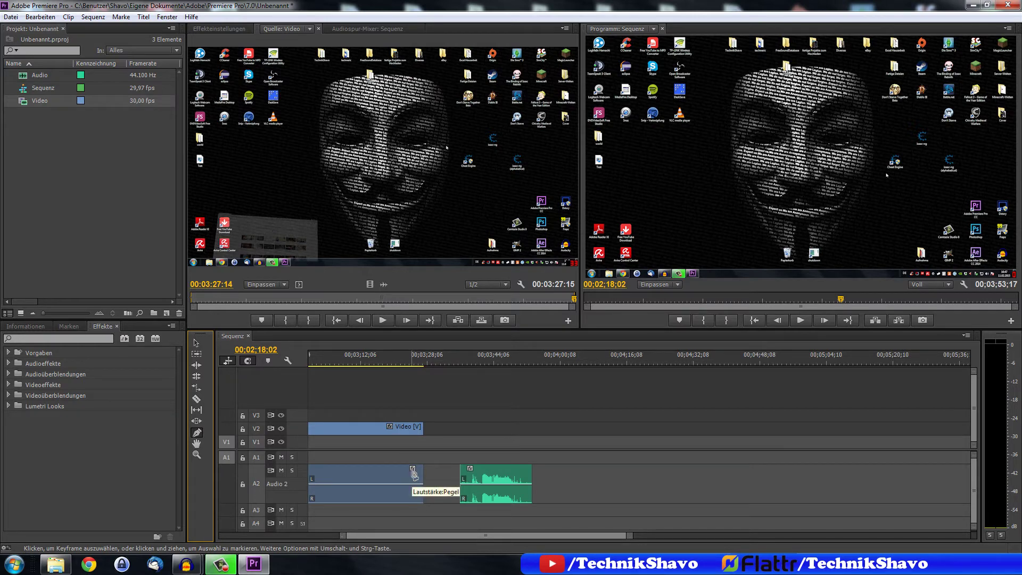
right_click(472, 470)
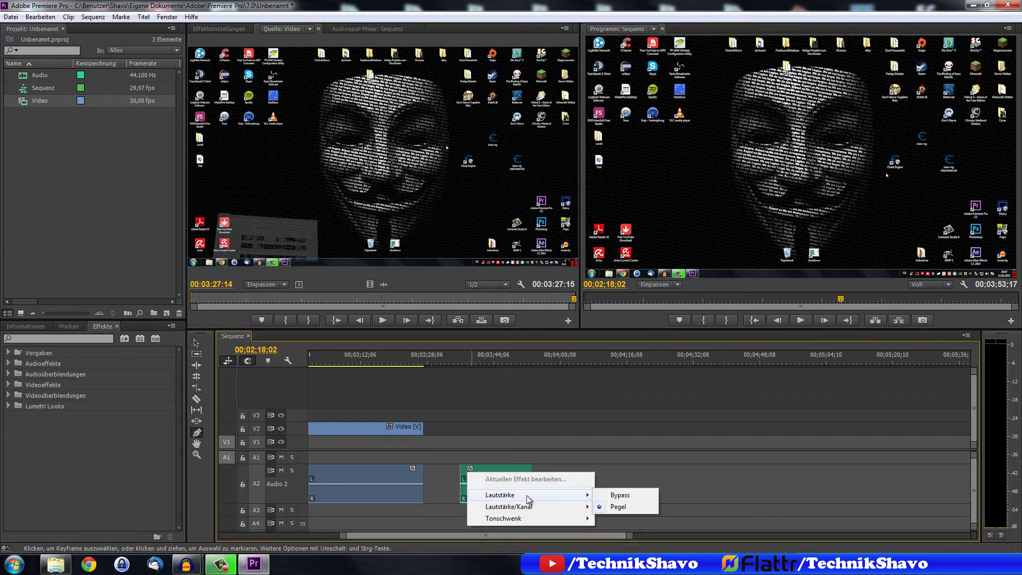
mouse_move(535, 509)
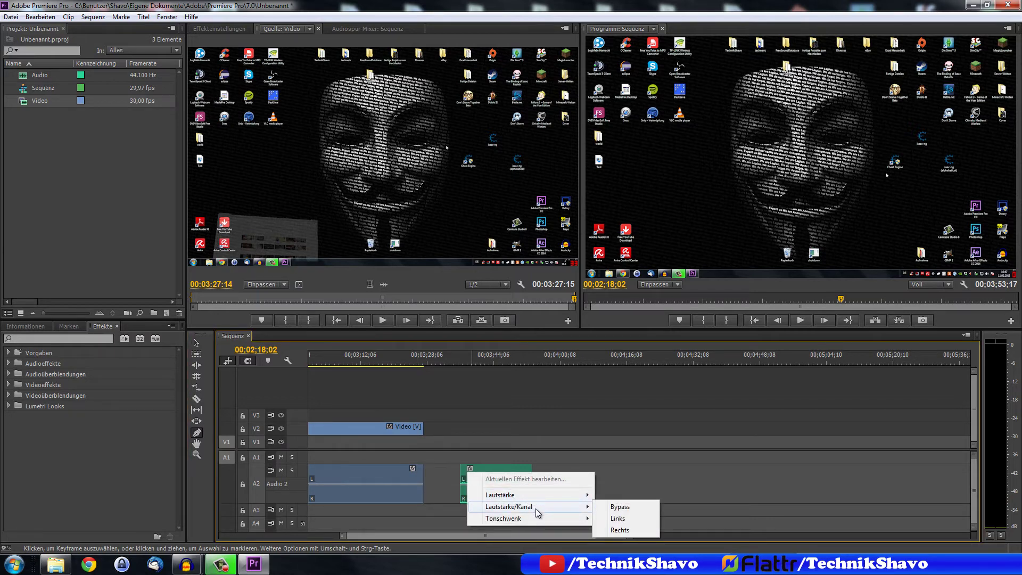
mouse_move(510, 497)
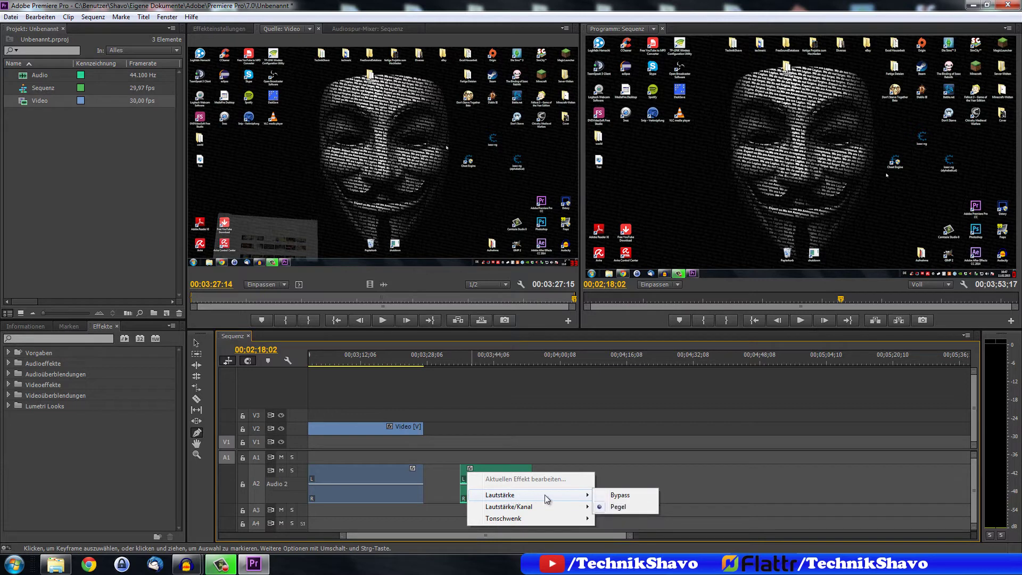
click(624, 507)
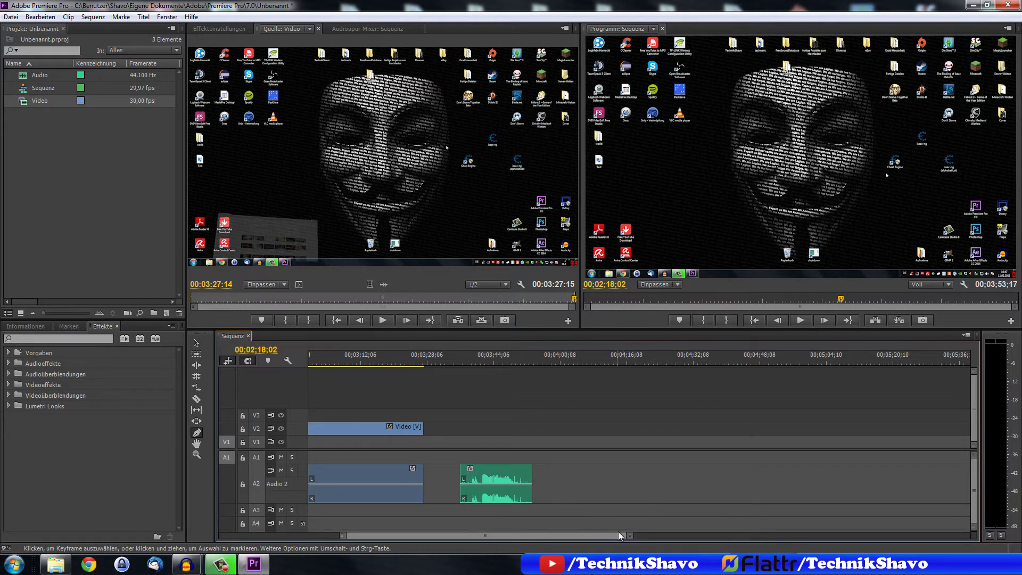
drag(619, 532, 527, 536)
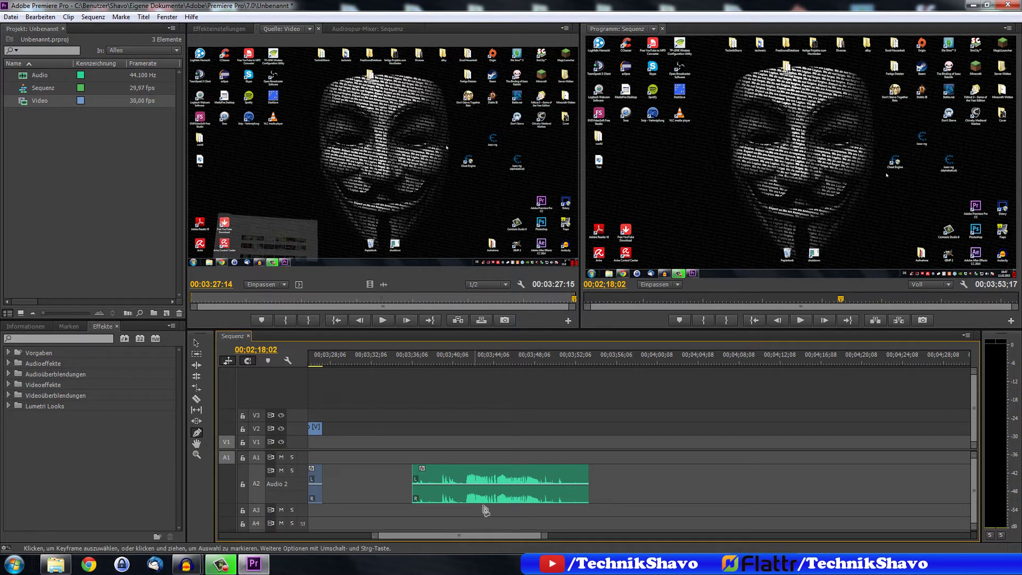
- Add volume keyframes to the green audio, boosting mid-clip to 6.02 dB and fading the end to -oo dB
click(459, 485)
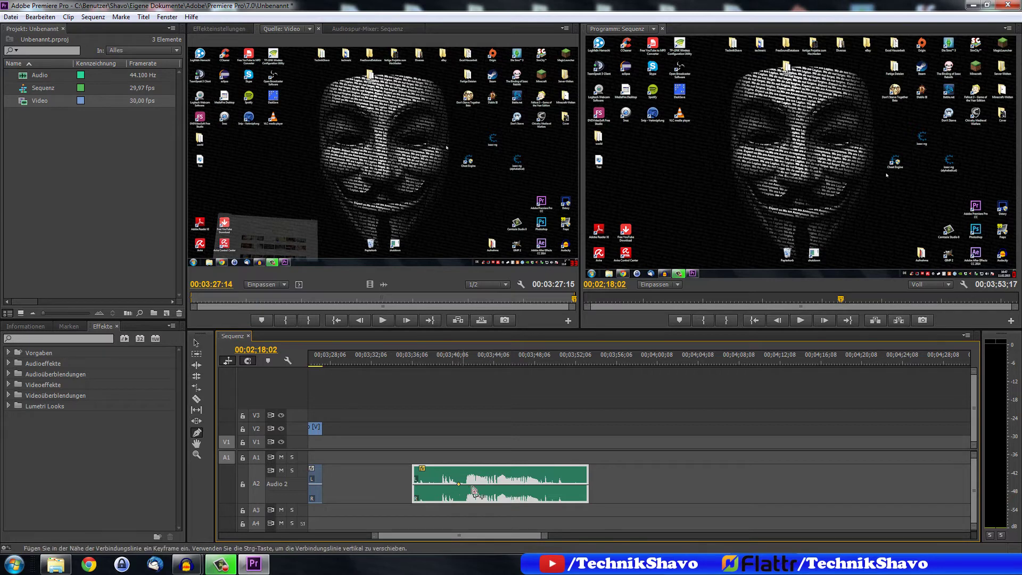
click(523, 484)
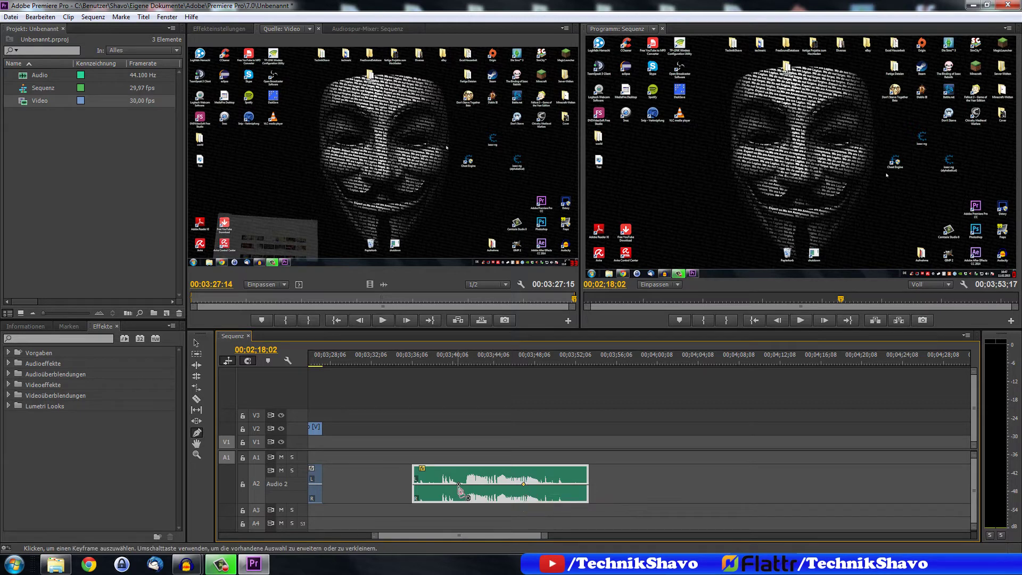
drag(472, 496, 473, 485)
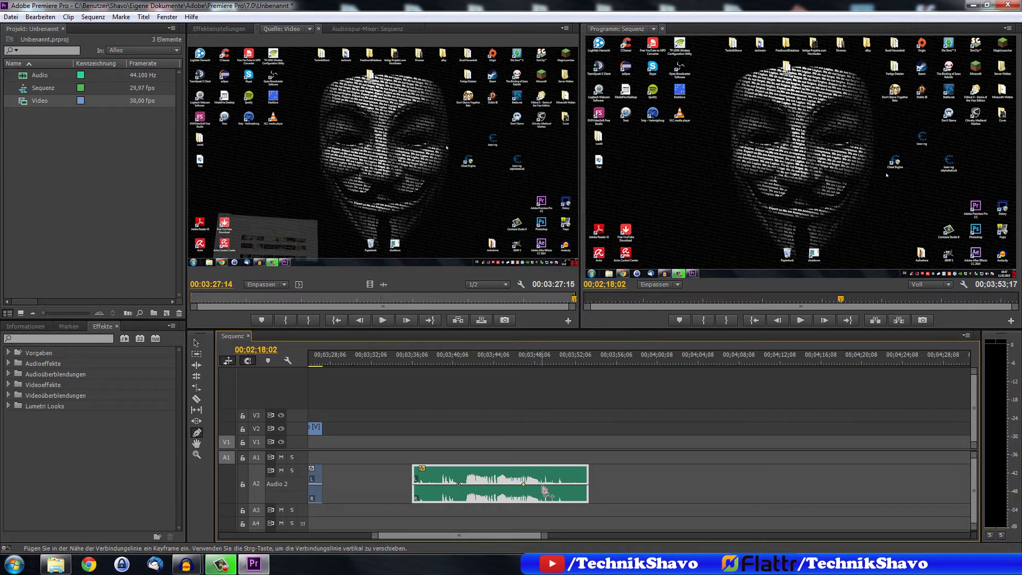
click(492, 484)
mouse_move(503, 488)
mouse_down()
mouse_move(509, 467)
mouse_move(476, 500)
mouse_up()
drag(587, 485, 590, 502)
drag(506, 470, 511, 499)
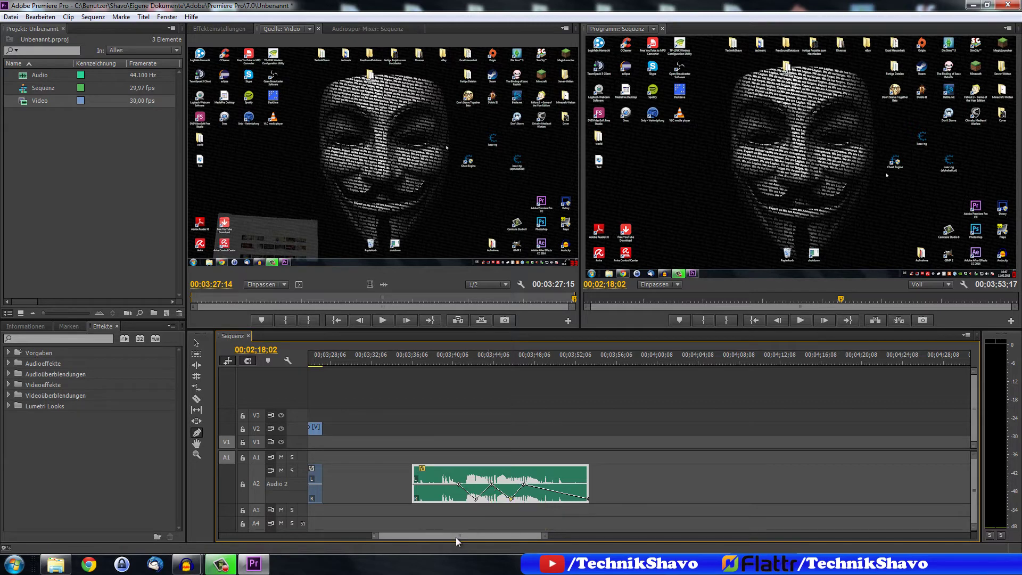
- Make Video 2 taller and show the long clip's Deckkraft opacity line
drag(456, 537, 420, 539)
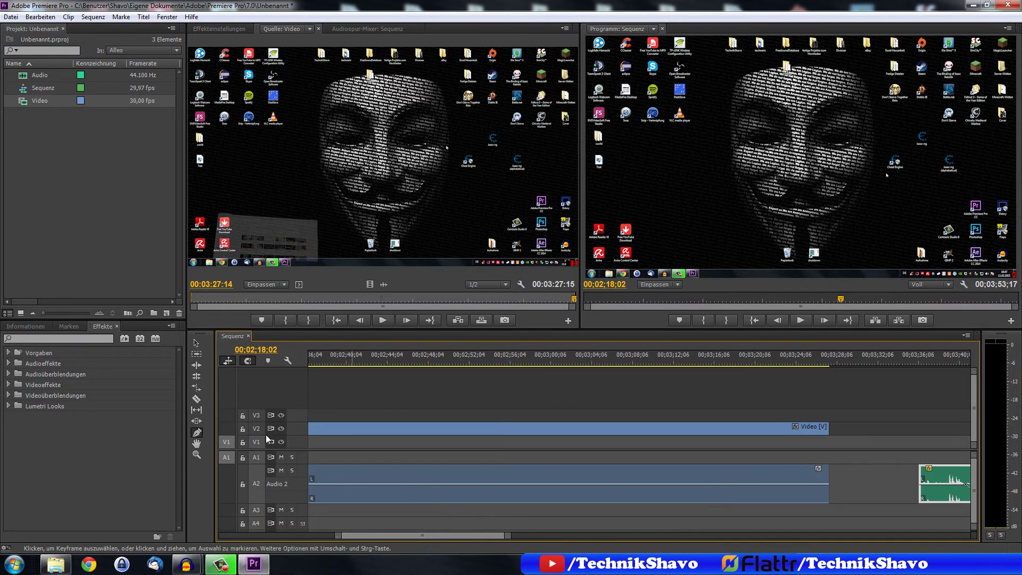
drag(272, 422, 272, 403)
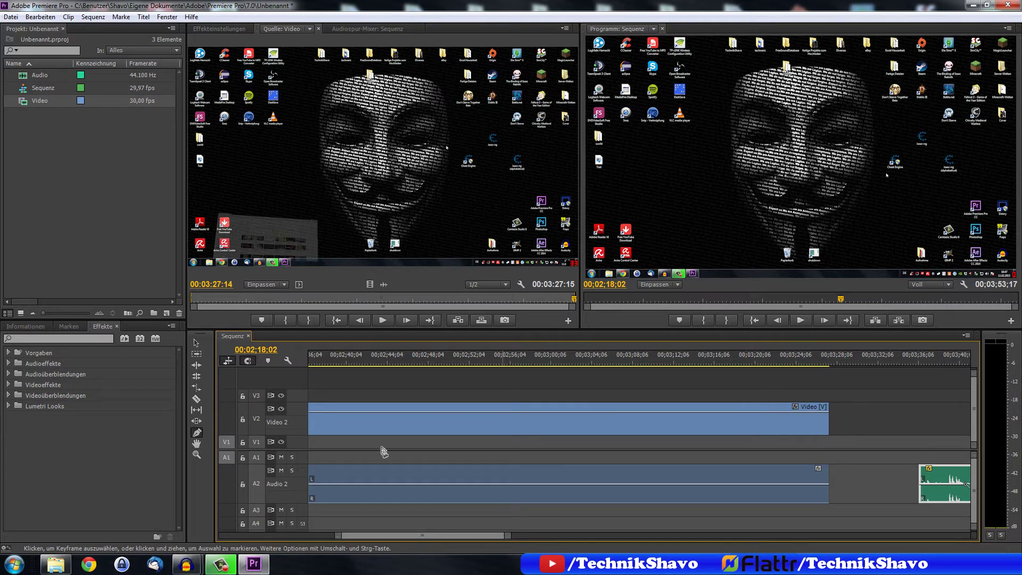
click(797, 409)
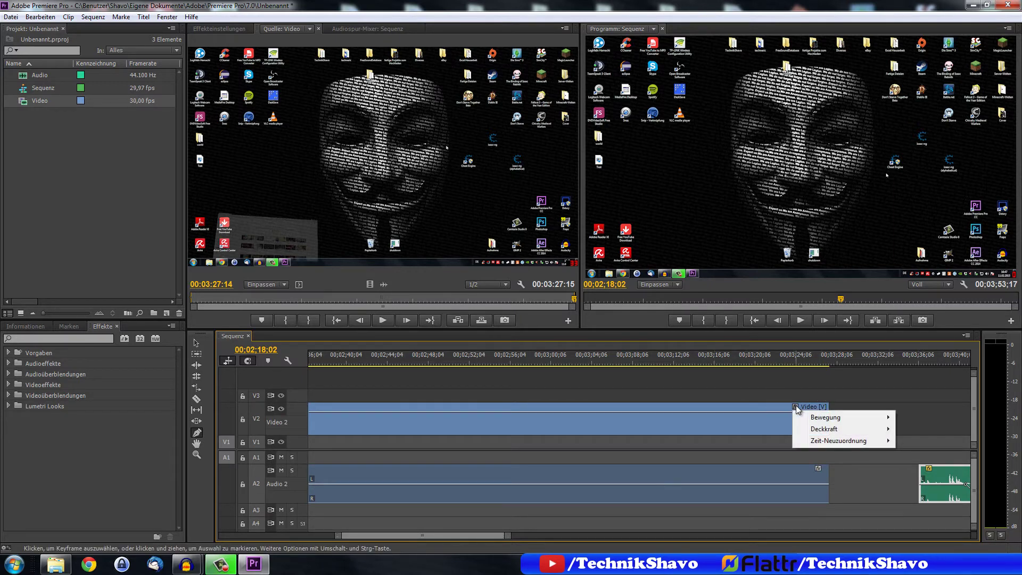
mouse_move(815, 429)
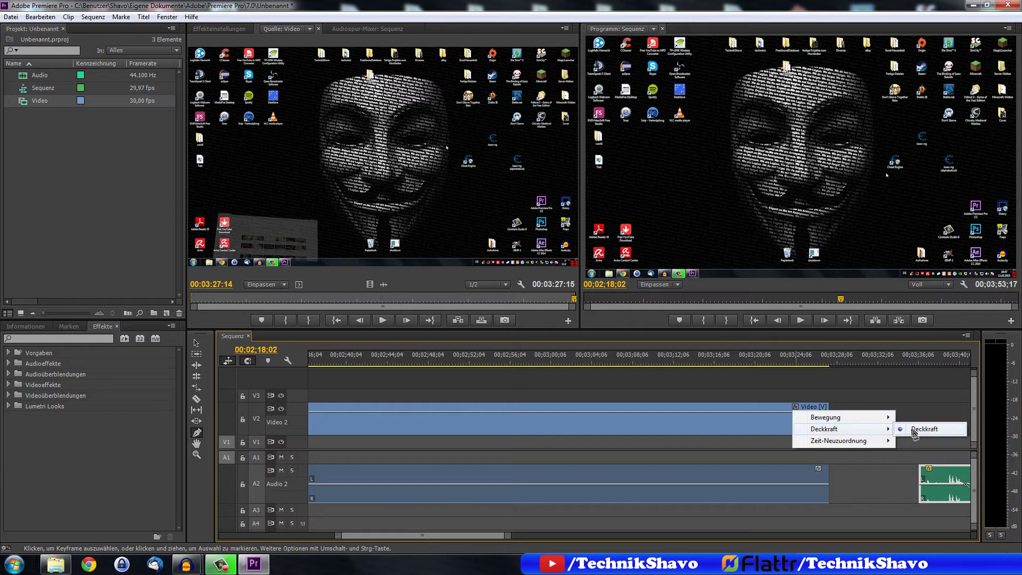
click(914, 429)
- Add opacity keyframes around 00;03;20;08 and drag the last one to 0 for a fade-out
drag(773, 355, 756, 356)
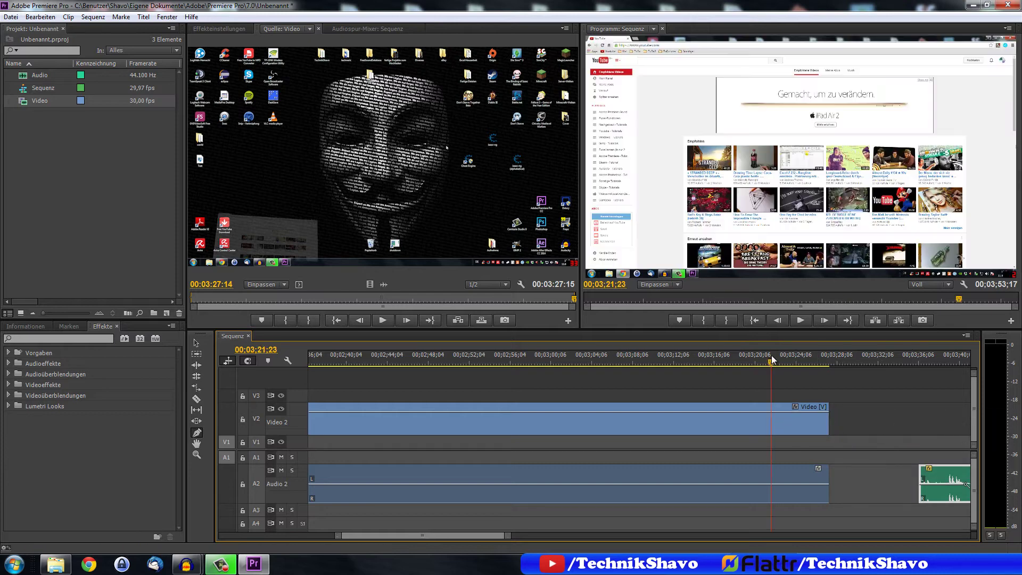
click(756, 412)
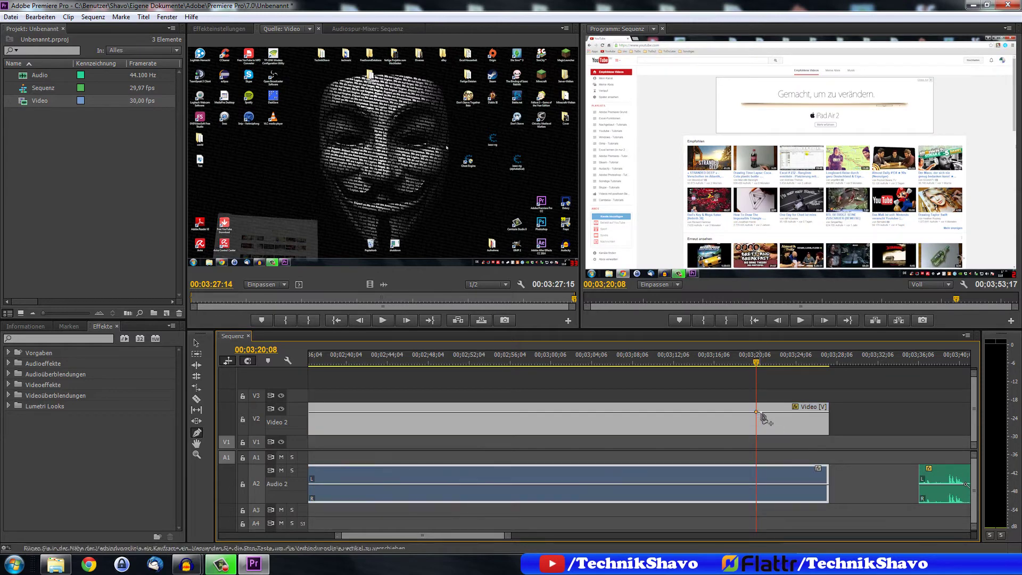
click(706, 412)
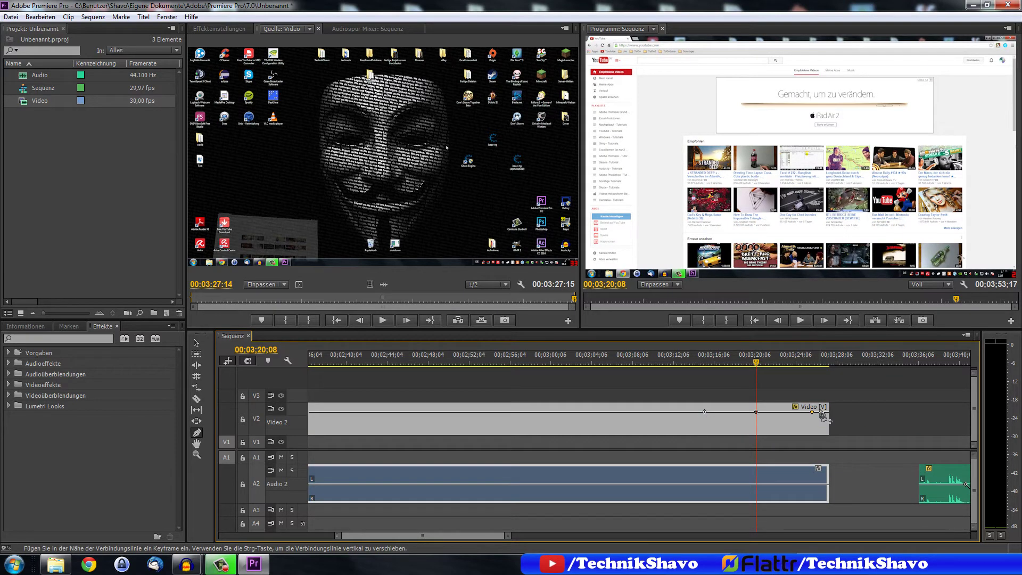
click(812, 412)
drag(813, 412, 815, 459)
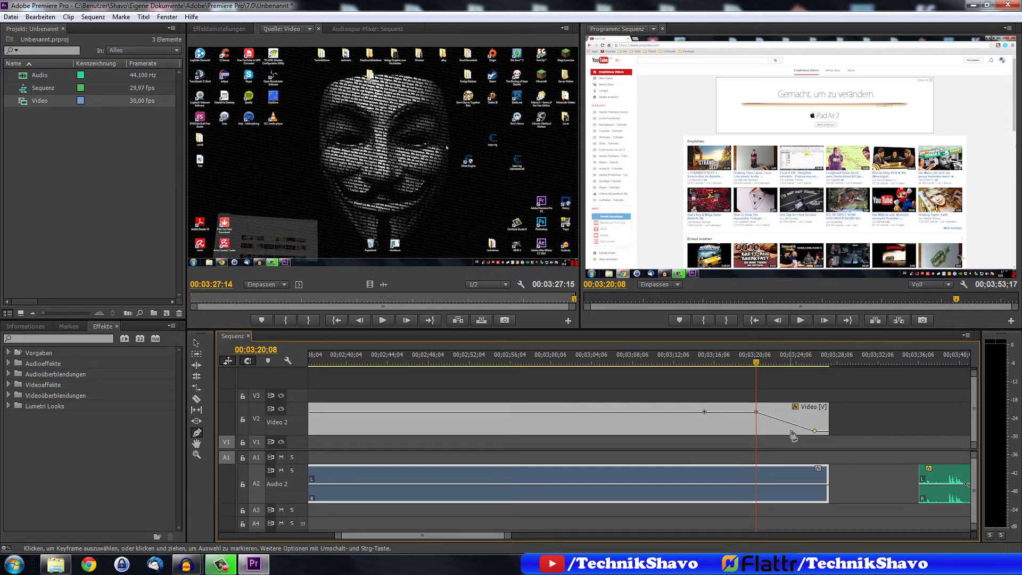
- Play the sequence from just before the fade to preview it, then stop
click(739, 361)
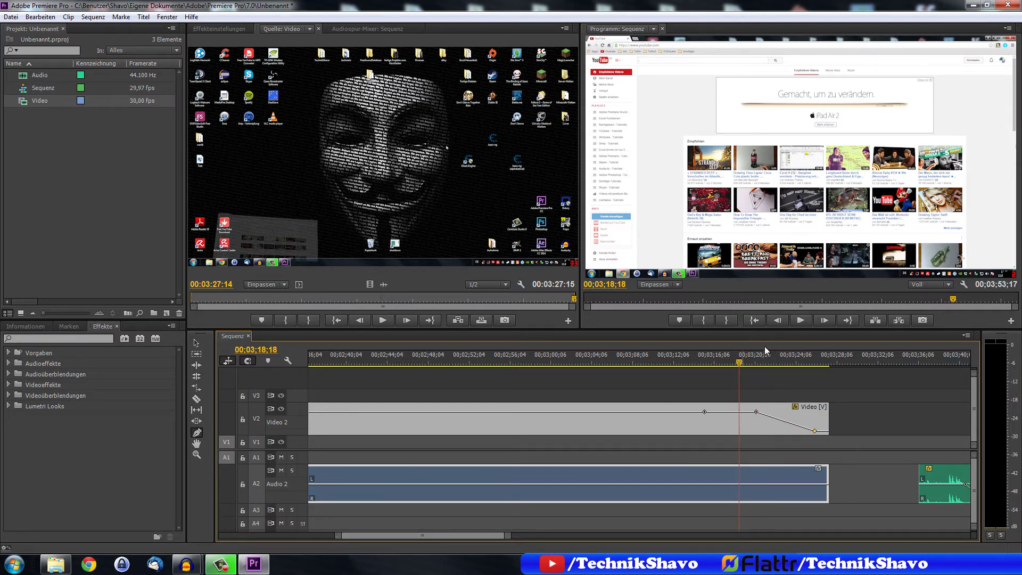
click(795, 322)
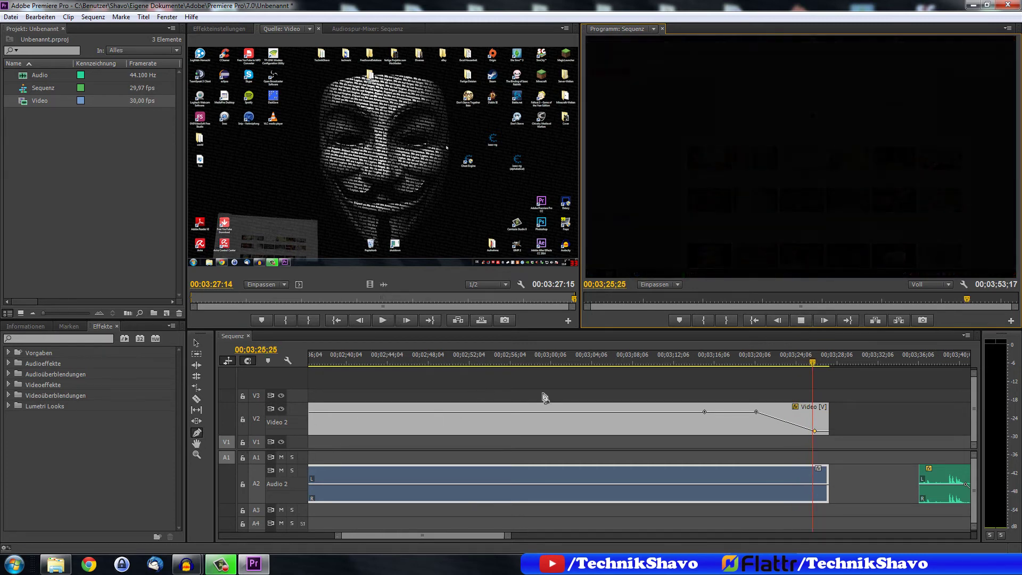
key(space)
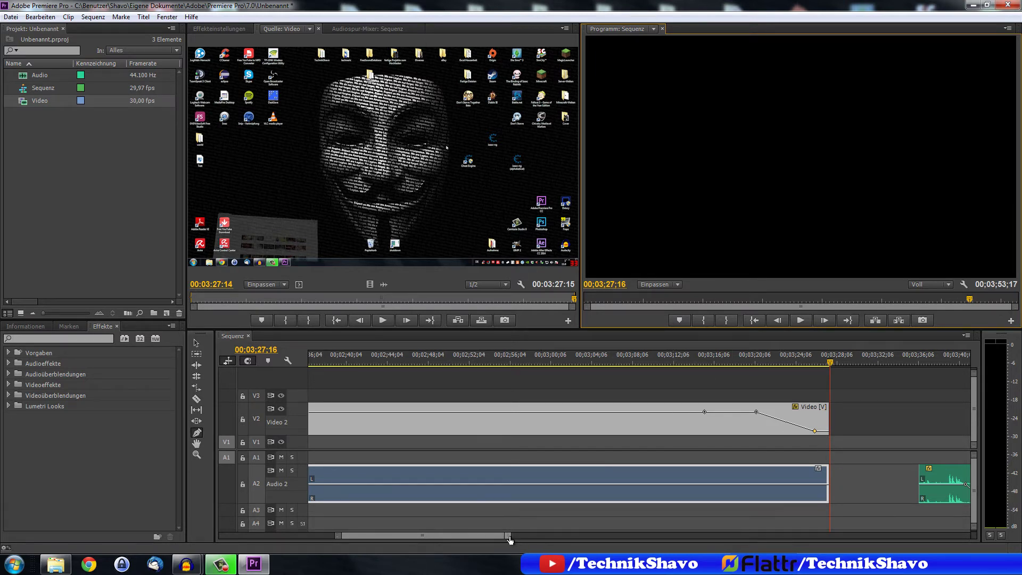
- Show the V2 clip's Effekteinstellungen and place the playhead at 00;01;26;24
mouse_move(507, 535)
mouse_down()
mouse_move(596, 537)
mouse_move(508, 539)
mouse_up()
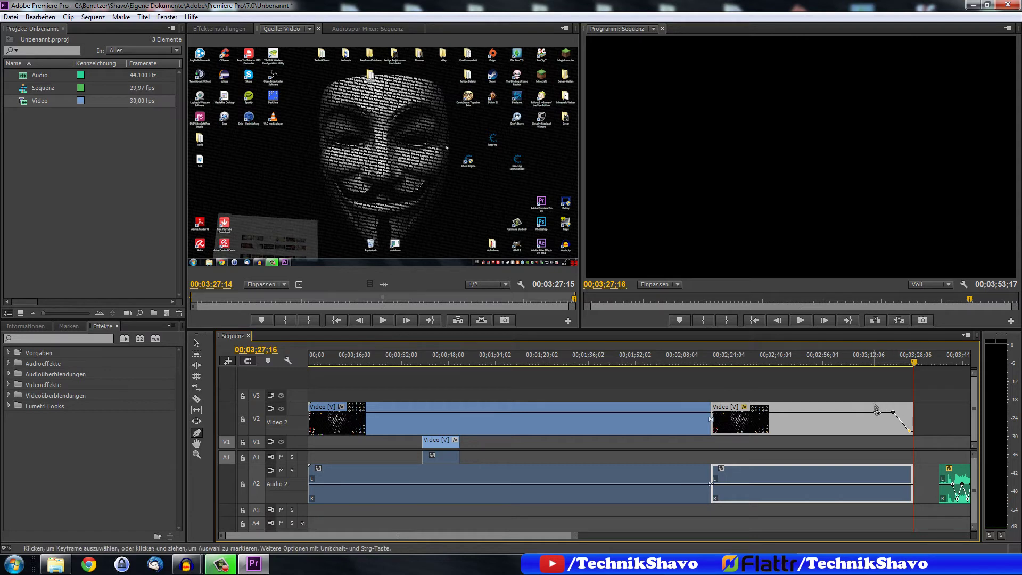
click(899, 420)
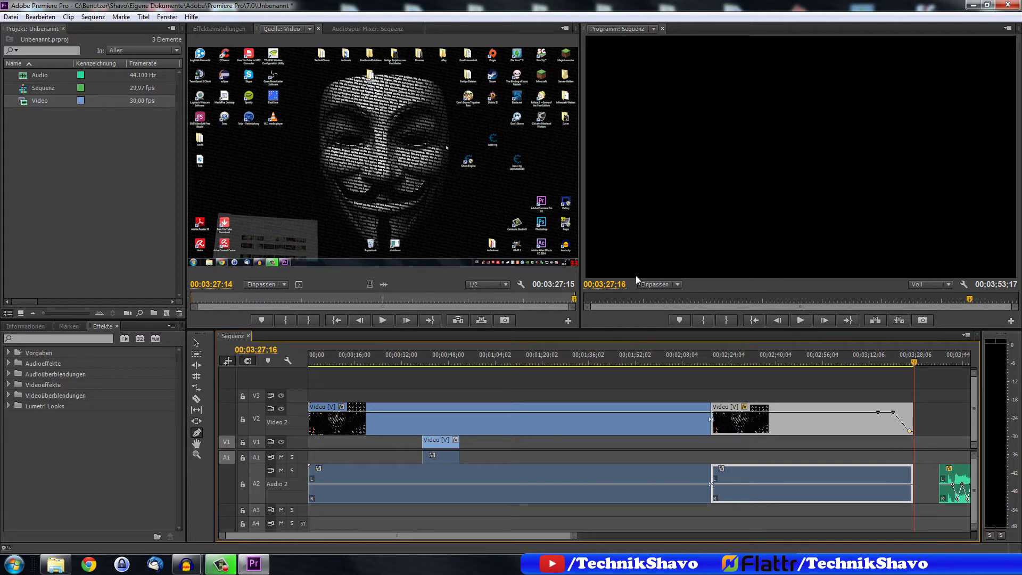
click(224, 32)
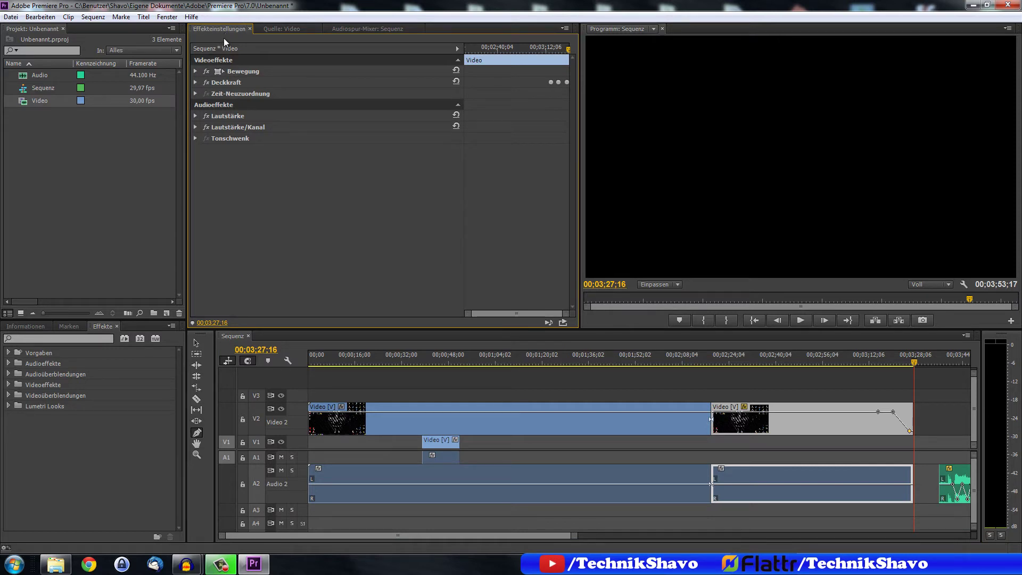
click(167, 18)
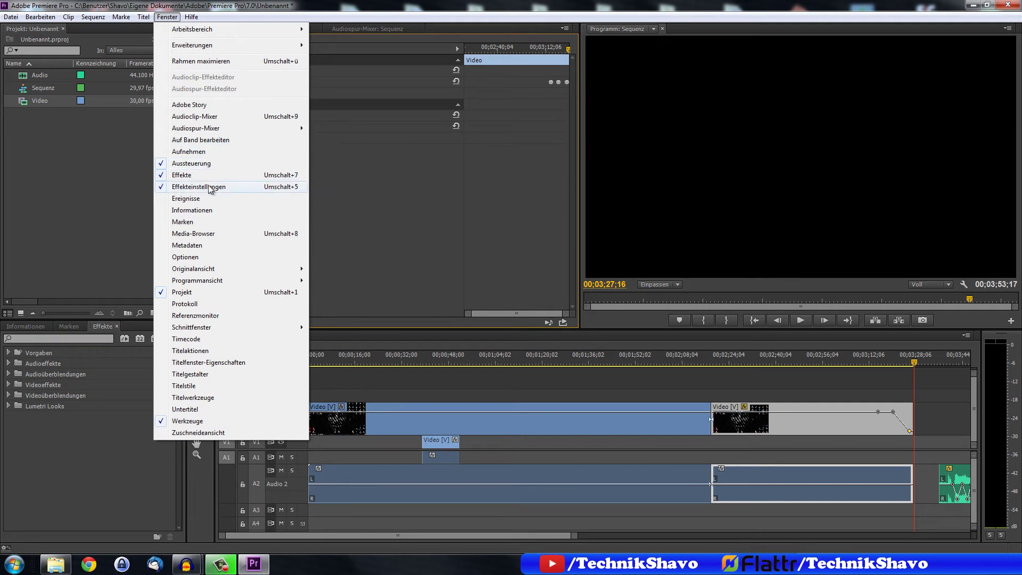
click(398, 221)
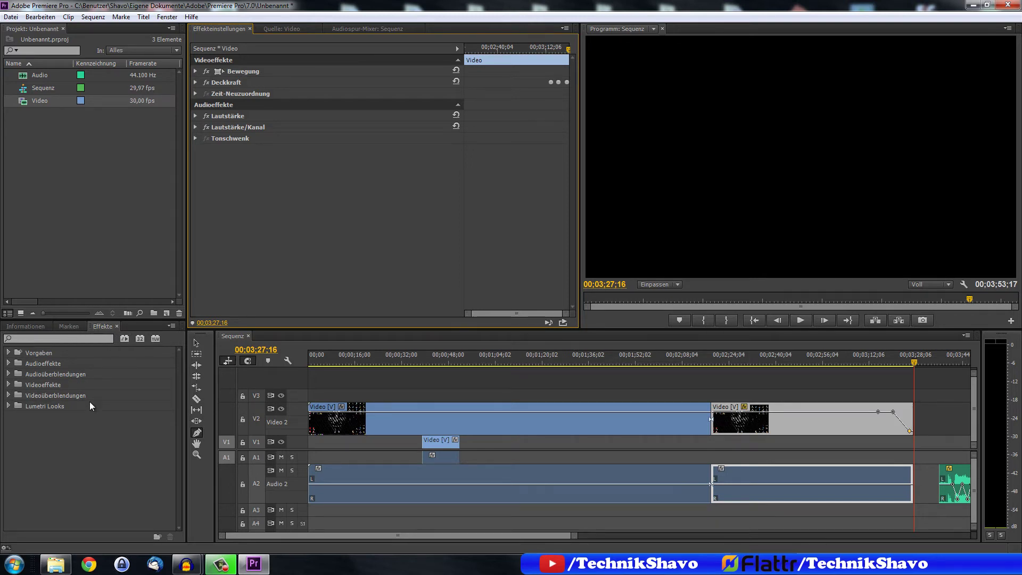
click(562, 363)
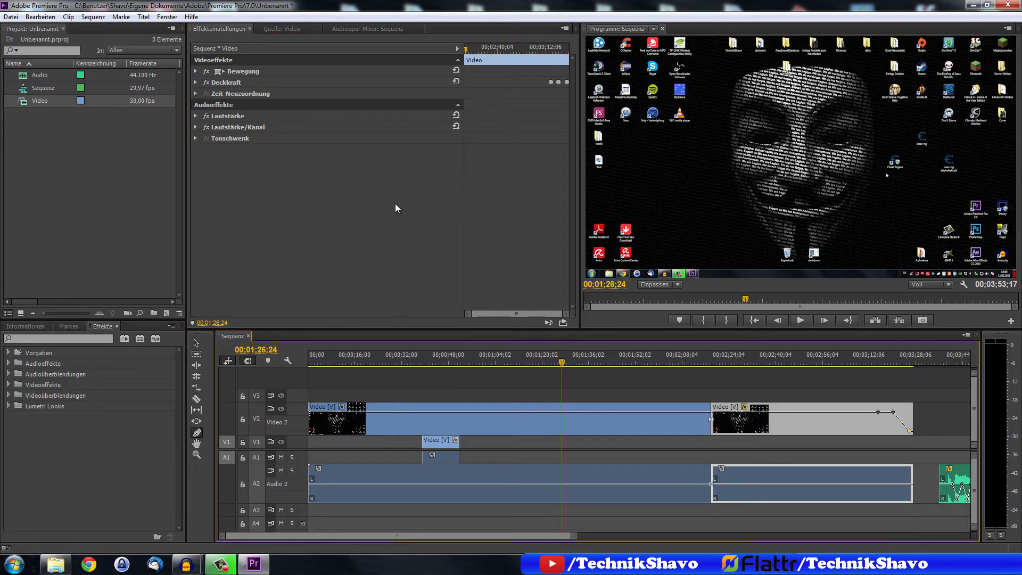
- Expand Bewegung, save the project, and add an opacity keyframe on the first V2 clip
click(195, 72)
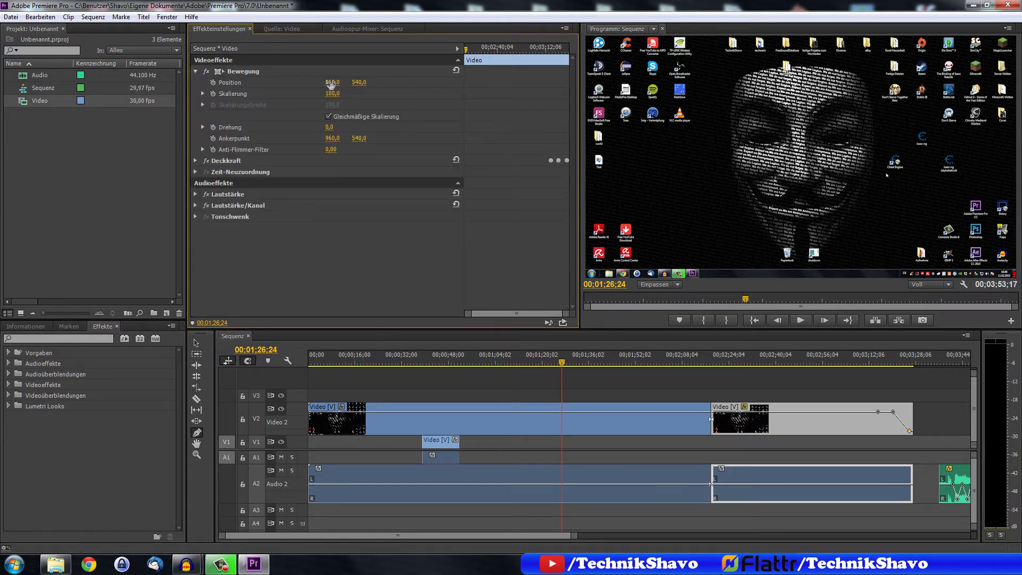
key(ctrl+s)
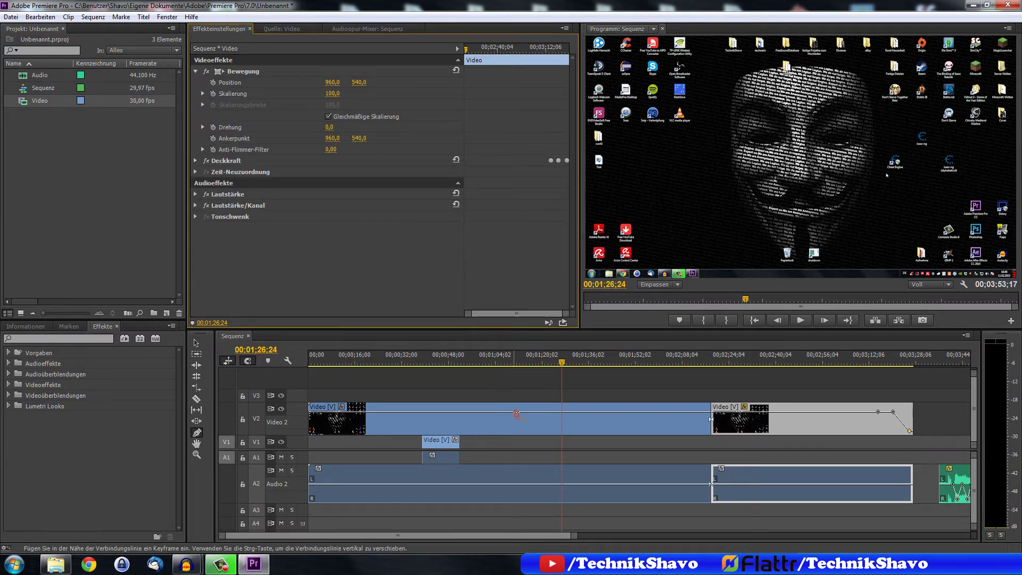
click(515, 412)
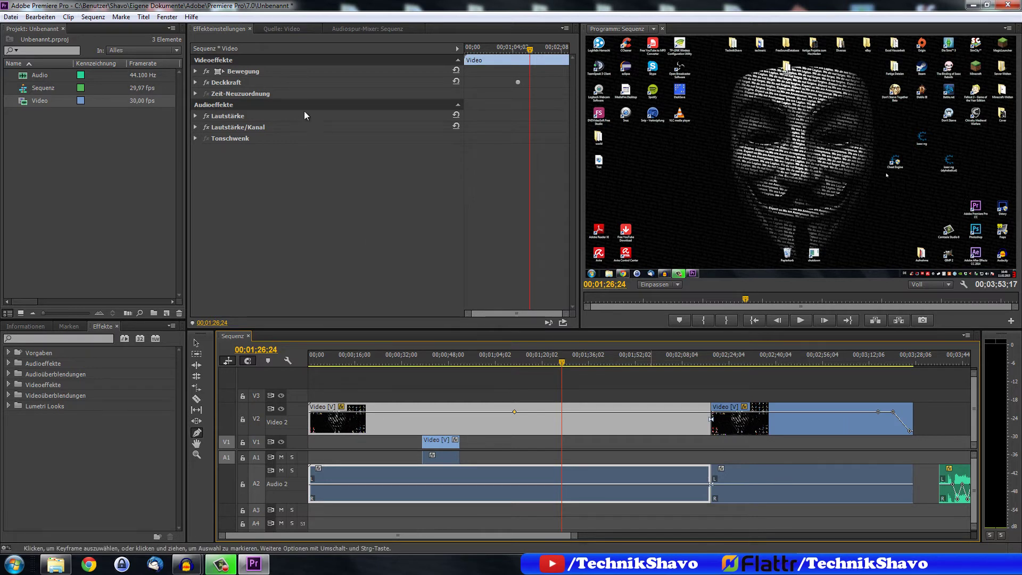
- With the Selection tool, set the clip's Position X back to 960 and scale it down to 96
click(197, 344)
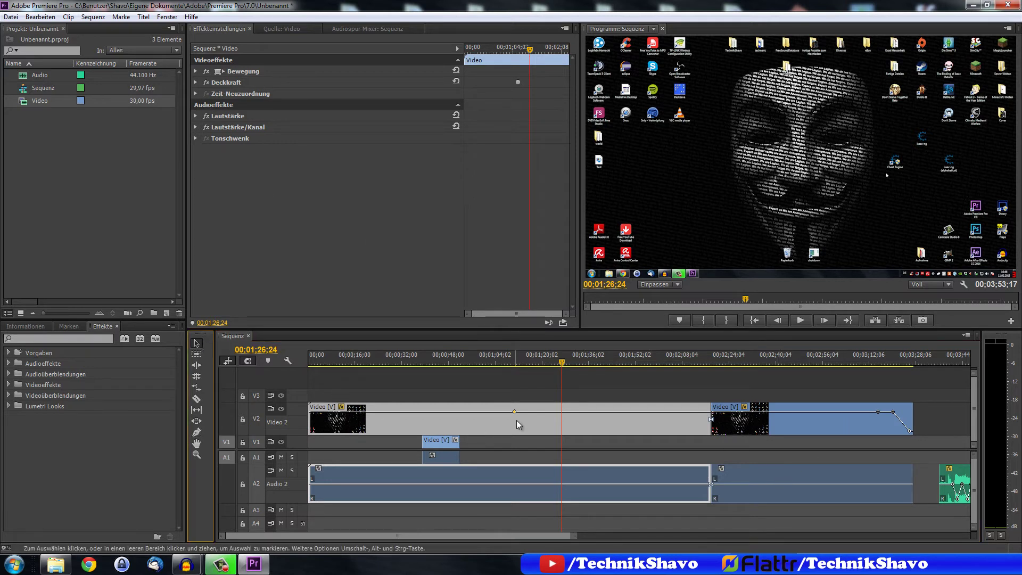
click(196, 71)
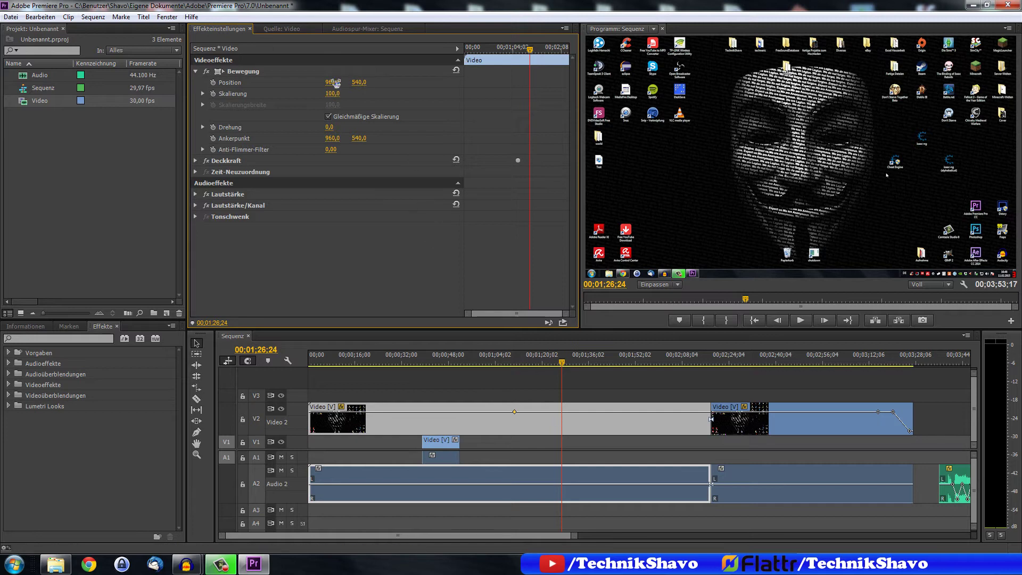
drag(348, 85, 338, 80)
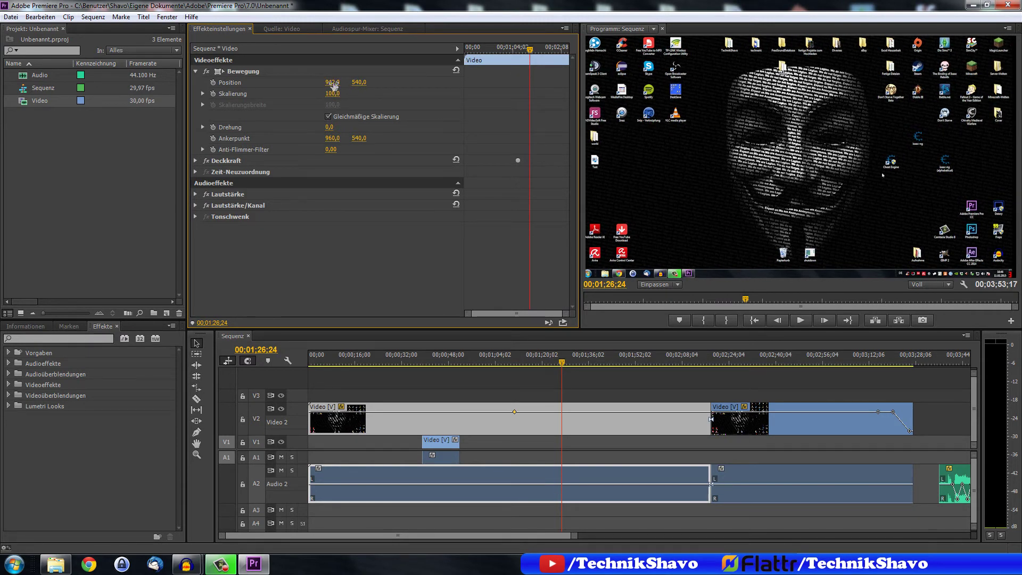
mouse_move(334, 85)
mouse_down()
mouse_move(419, 90)
mouse_move(352, 58)
mouse_up()
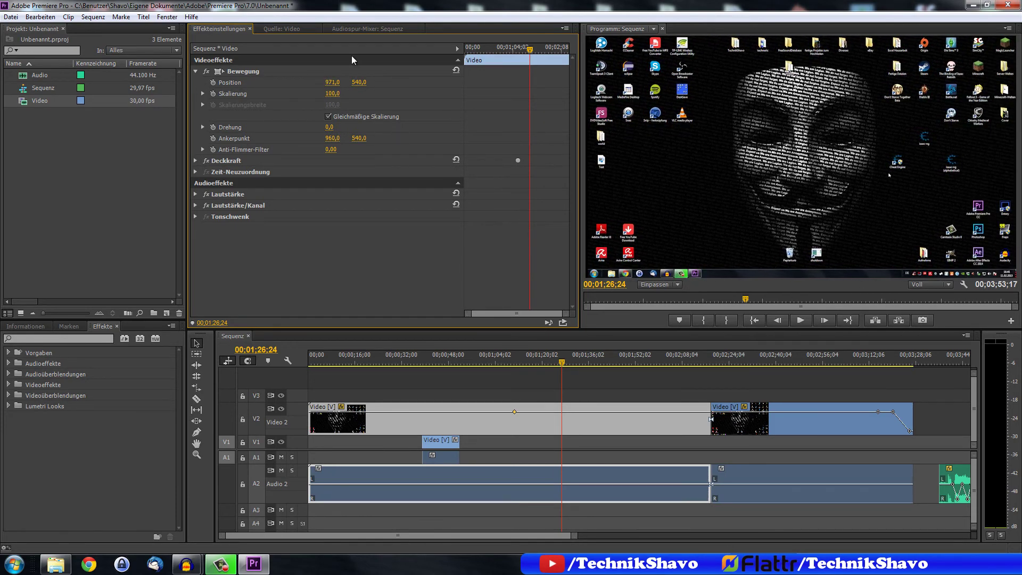
click(339, 82)
text(960)
key(Return)
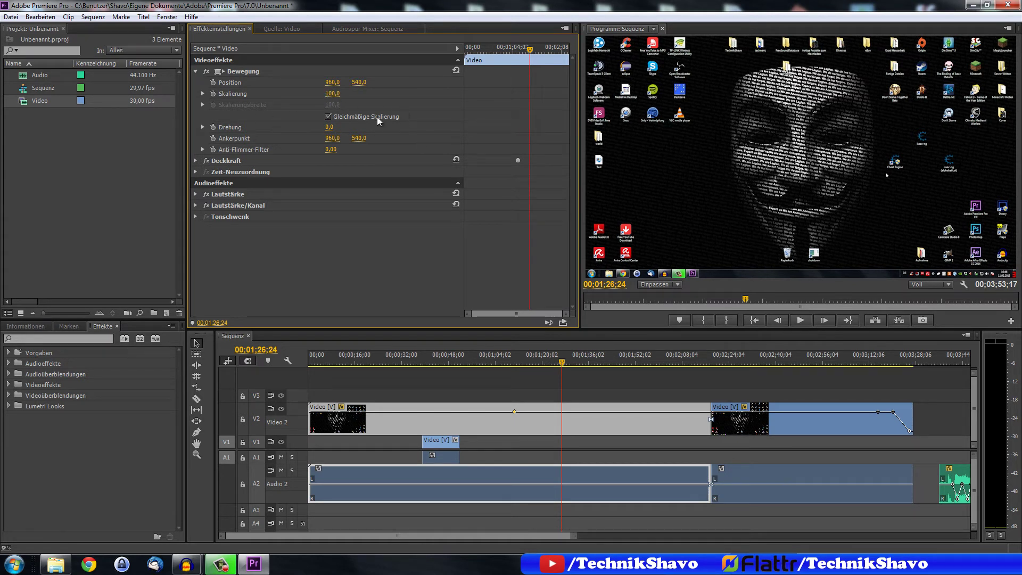
drag(333, 94, 309, 127)
- Keyframe the Video clip's Deckkraft down to 79 %, expand Lautstärke, and switch to the Source monitor and back
click(196, 161)
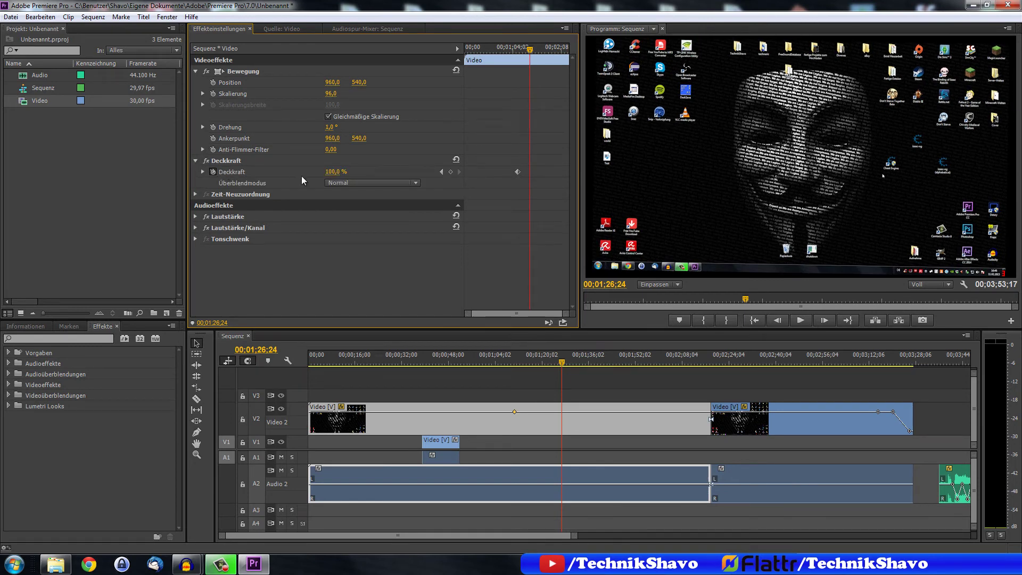
drag(333, 171, 215, 171)
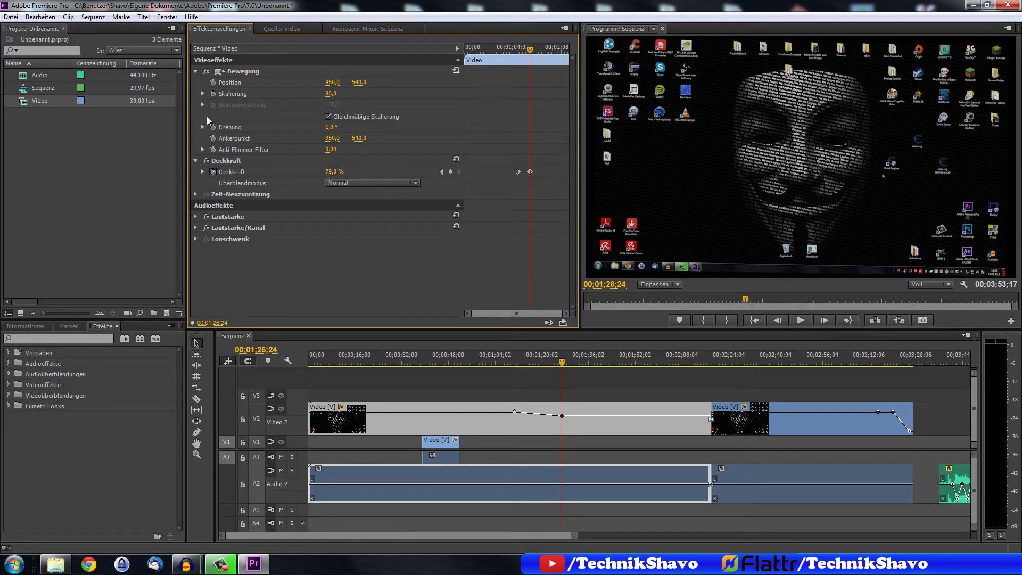
click(194, 216)
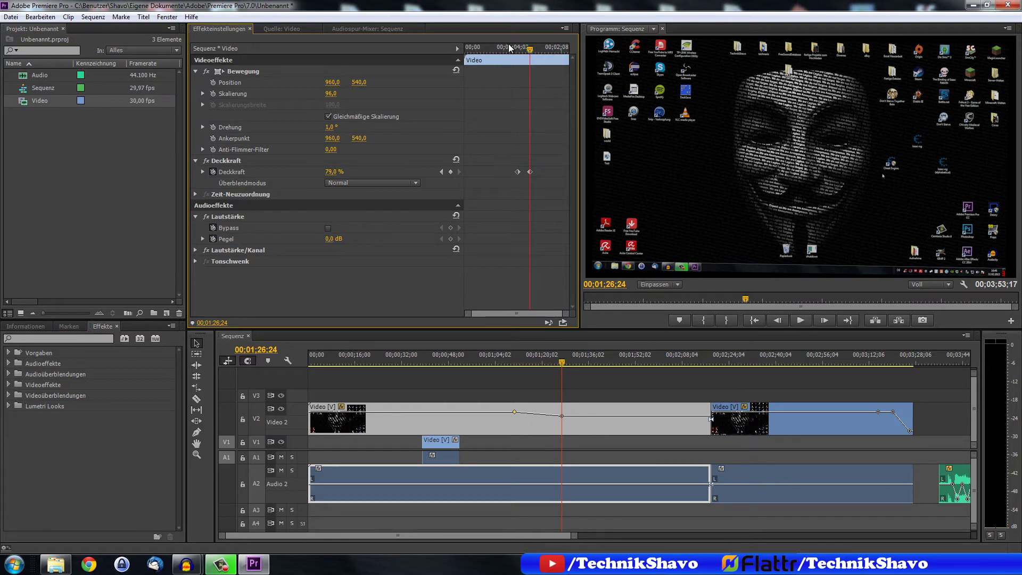
key(shift+2)
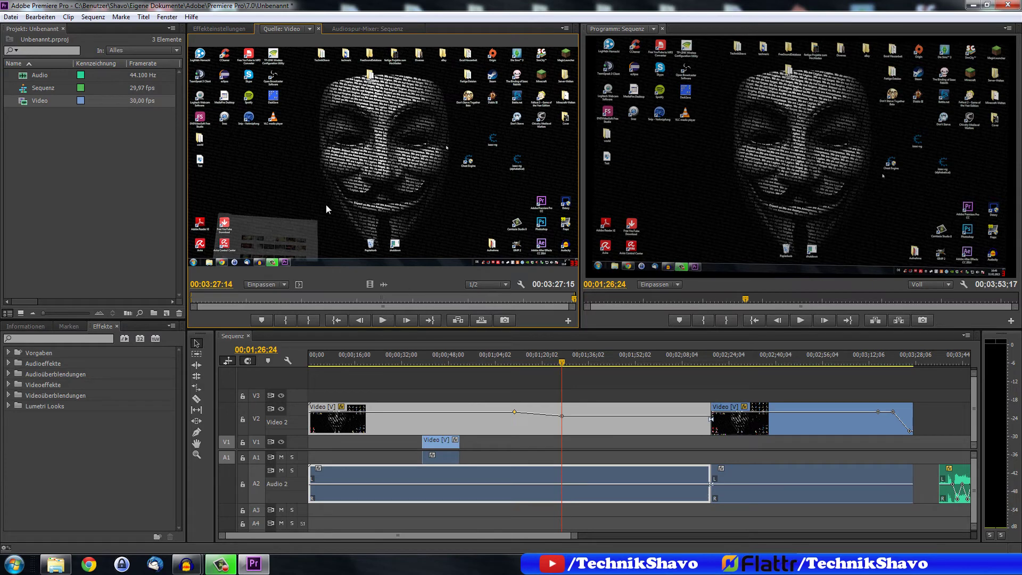
key(shift+5)
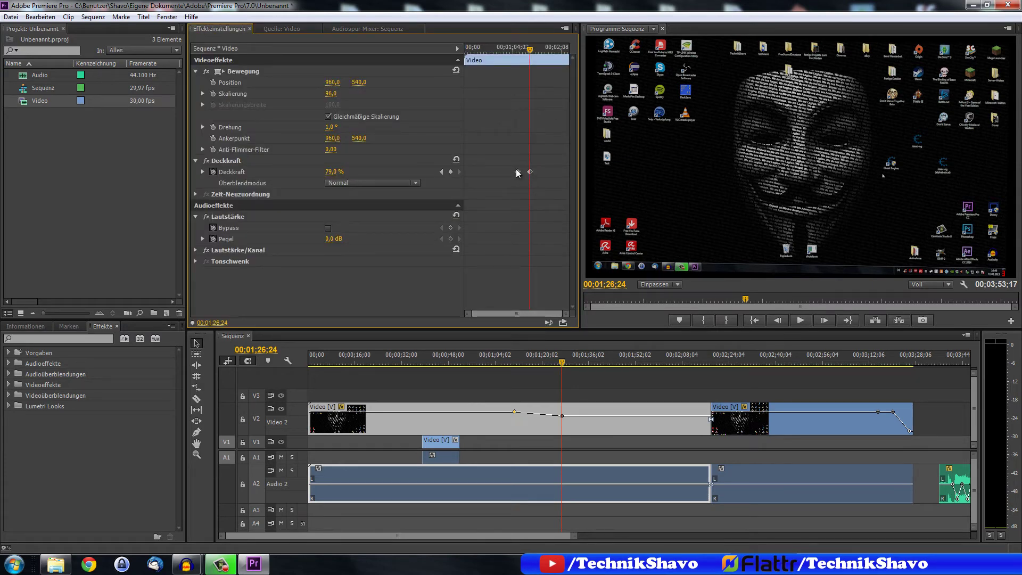
- Play the sequence from about one minute and park the playhead at 00;01;18;23
drag(506, 48, 509, 48)
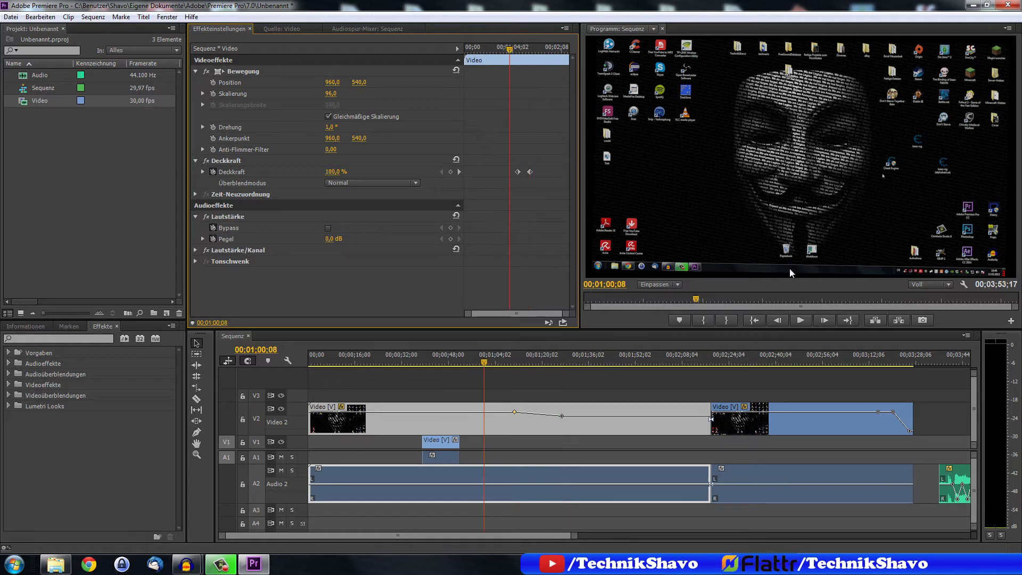
click(801, 320)
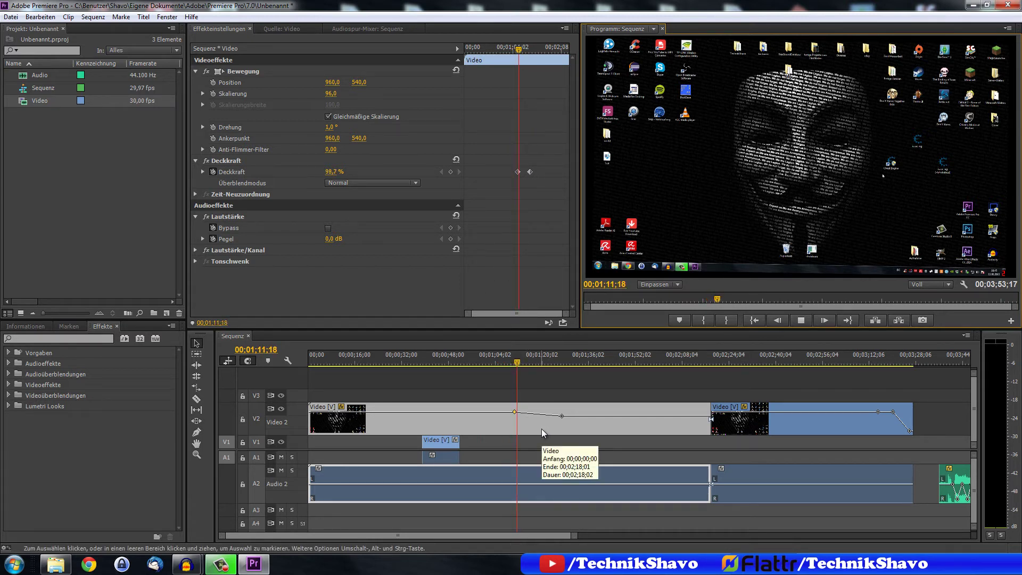
click(548, 357)
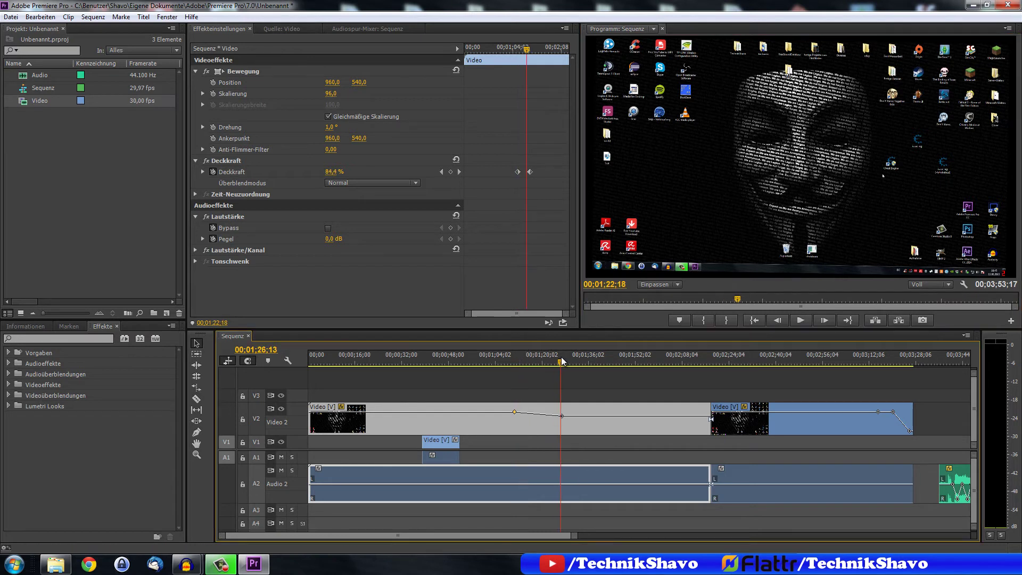
drag(566, 362, 538, 362)
- Add a Deckkraft keyframe set to 0 %, then move the playhead back before the dip
drag(336, 172, 397, 176)
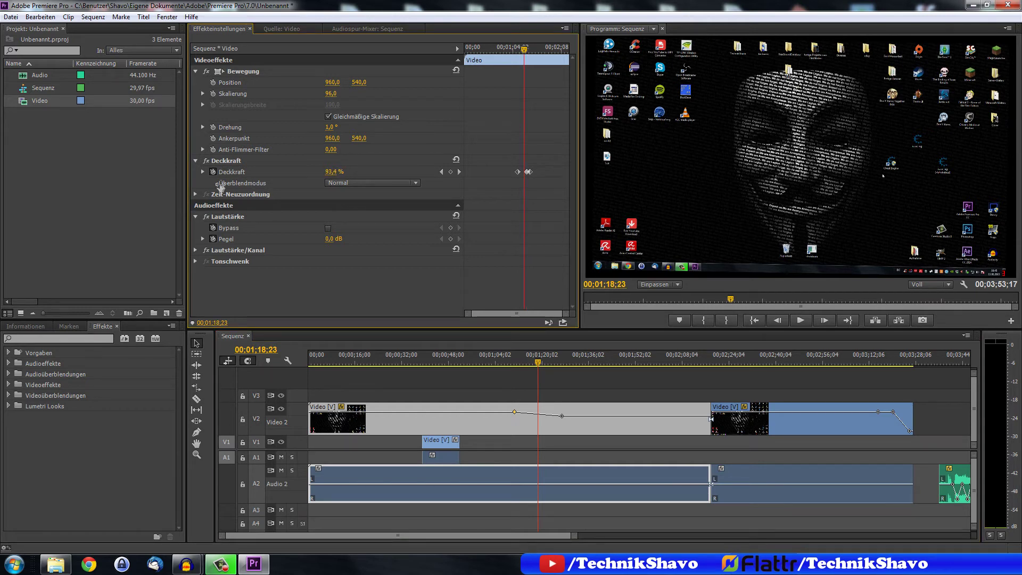
drag(221, 186, 341, 168)
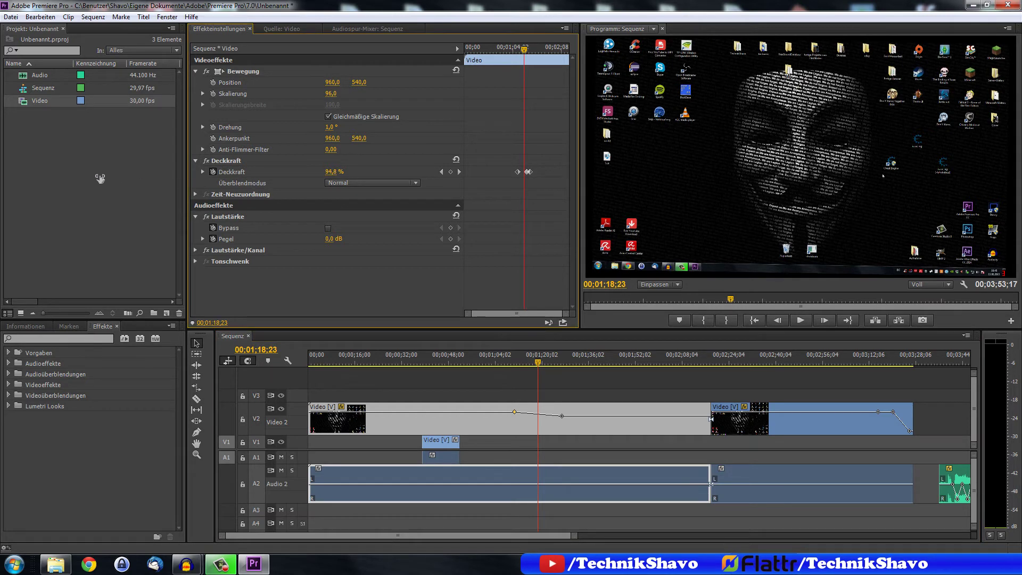
click(340, 171)
text(0)
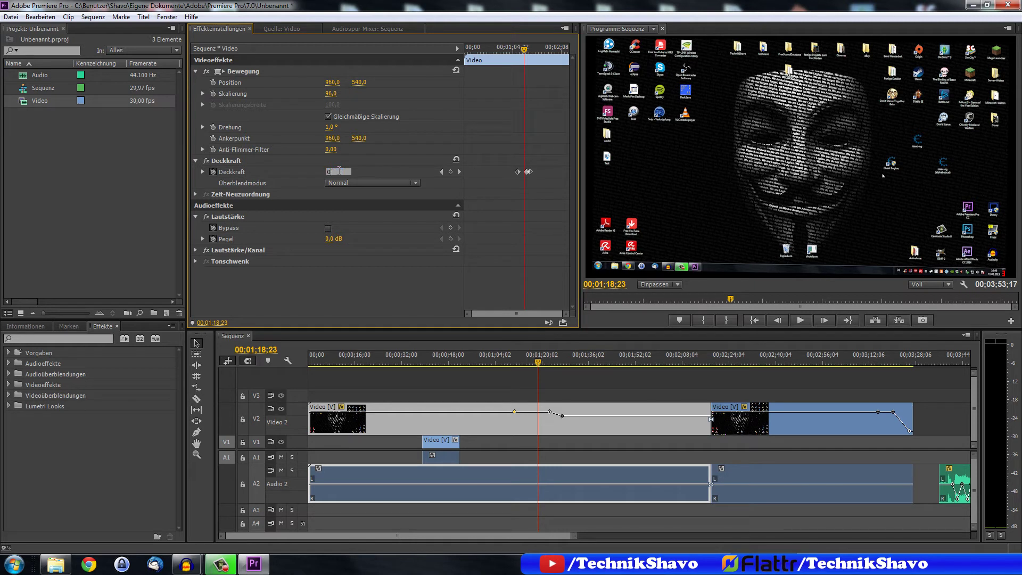
key(Return)
click(503, 363)
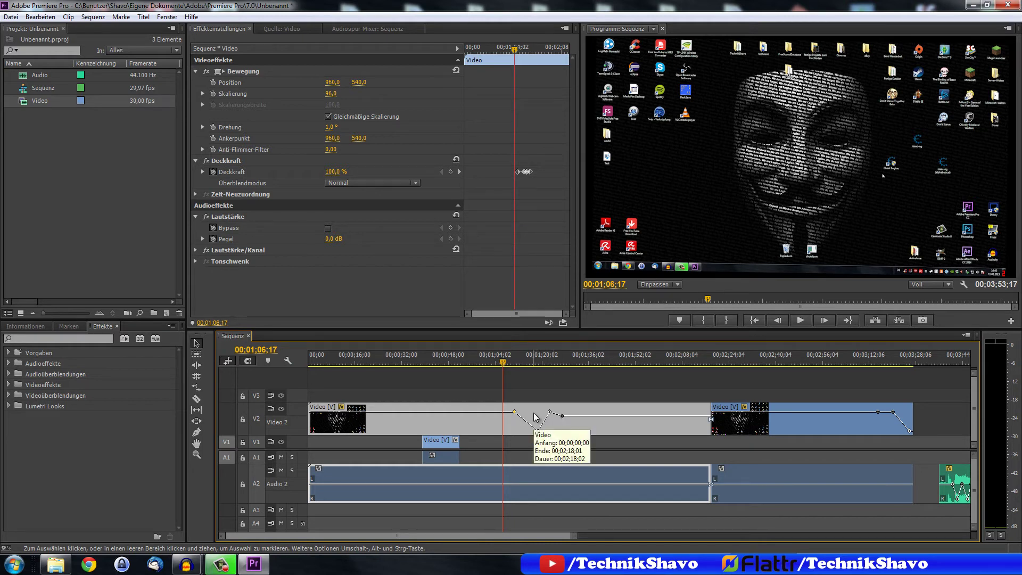
- Preview the opacity dip, undoing an accidental keyframe move, then show the Audiospur-Mixer
click(798, 320)
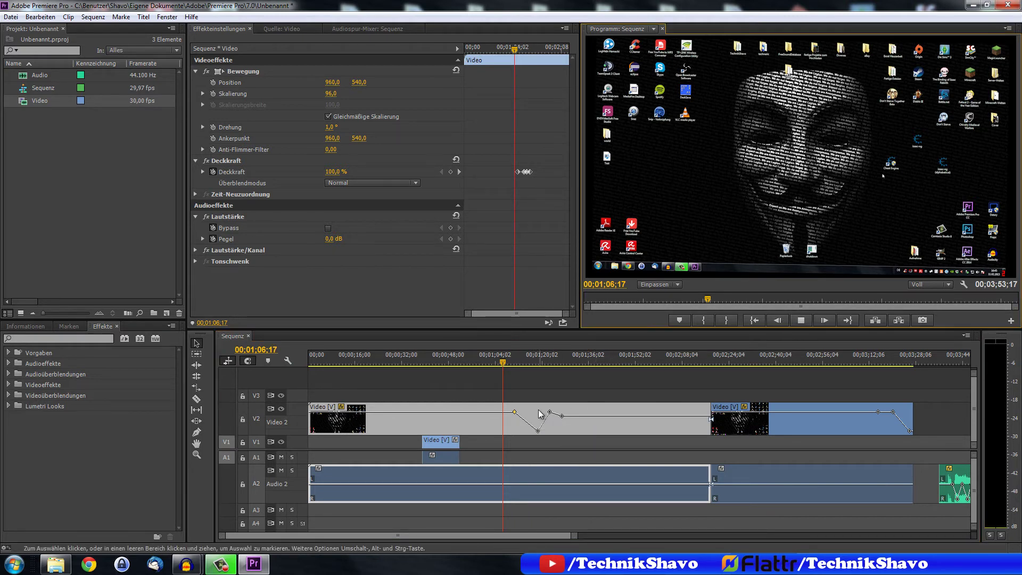
drag(514, 412, 519, 415)
key(ctrl+z)
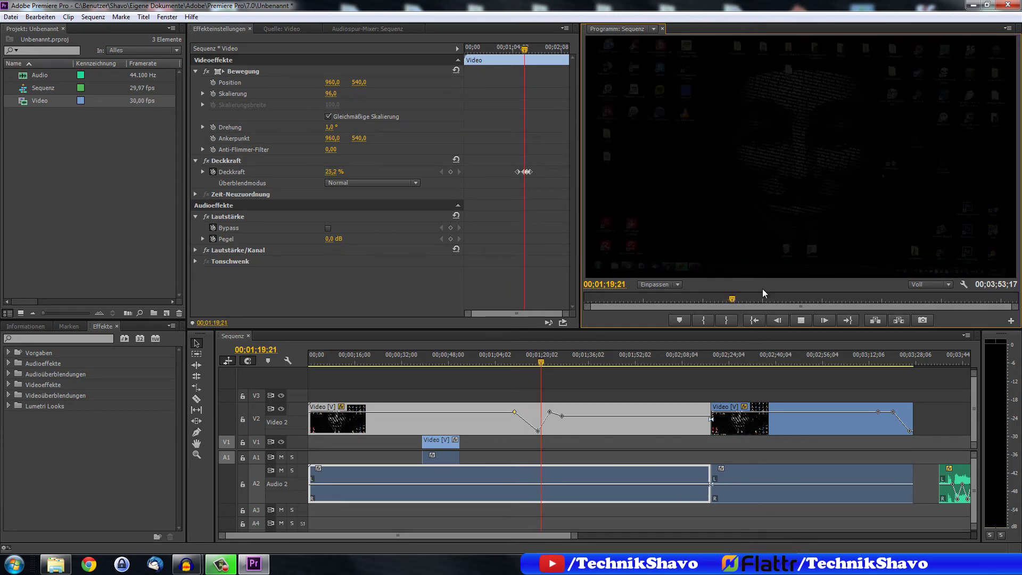
click(803, 321)
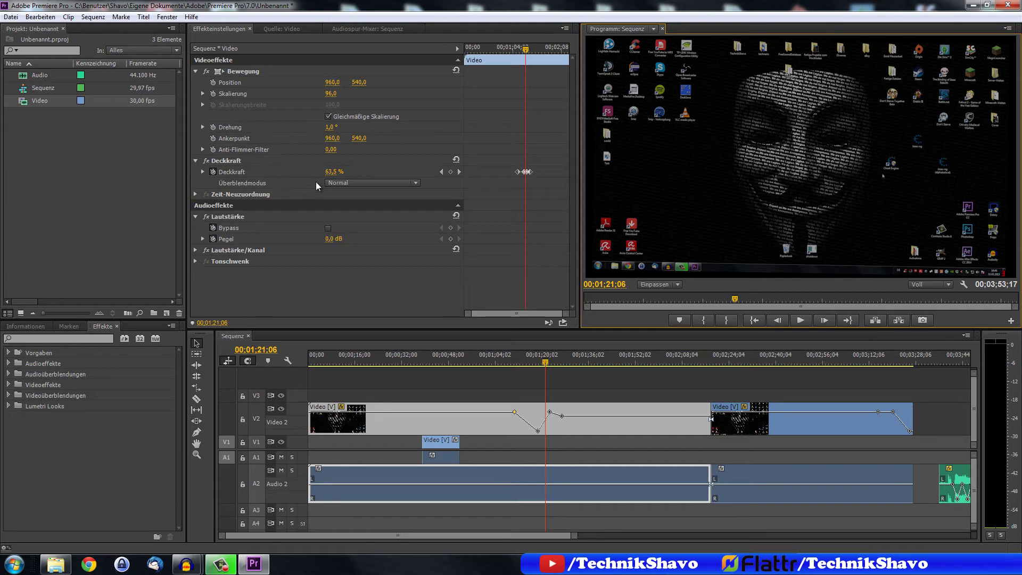
click(376, 31)
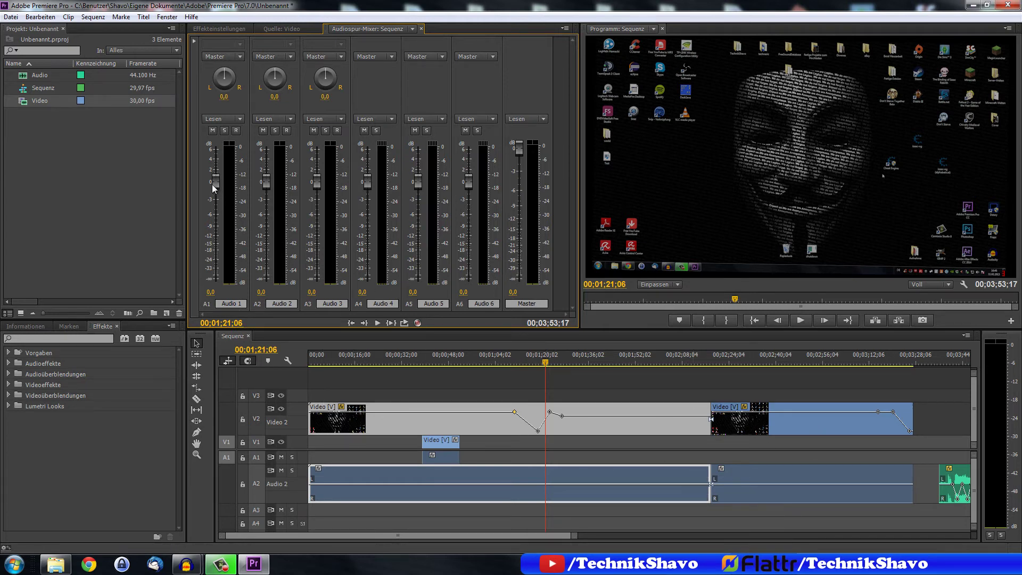
- Lower the Audio 1 fader and reset its pan to a centred 0,0
drag(212, 184, 218, 209)
drag(225, 74, 231, 72)
click(225, 96)
text(0)
key(Return)
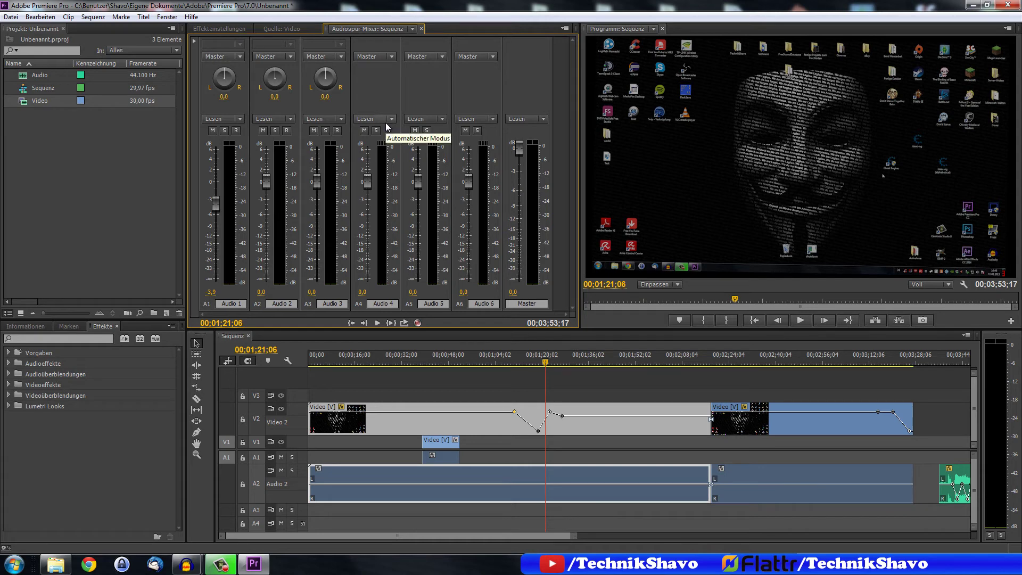
- Arm Audio 3 for recording, dismiss the missing-input warning, and return to Effekteinstellungen
click(337, 131)
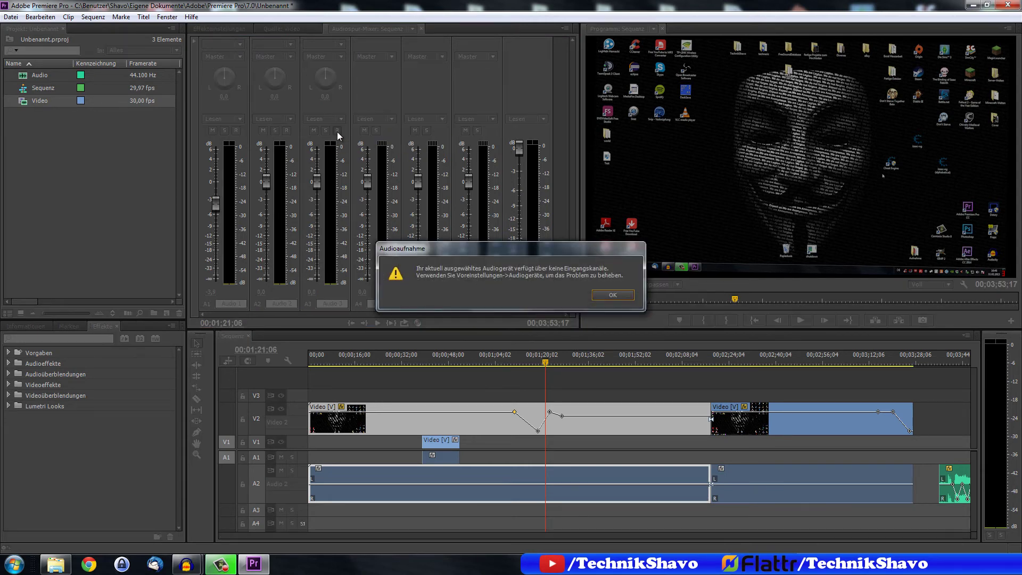
click(609, 296)
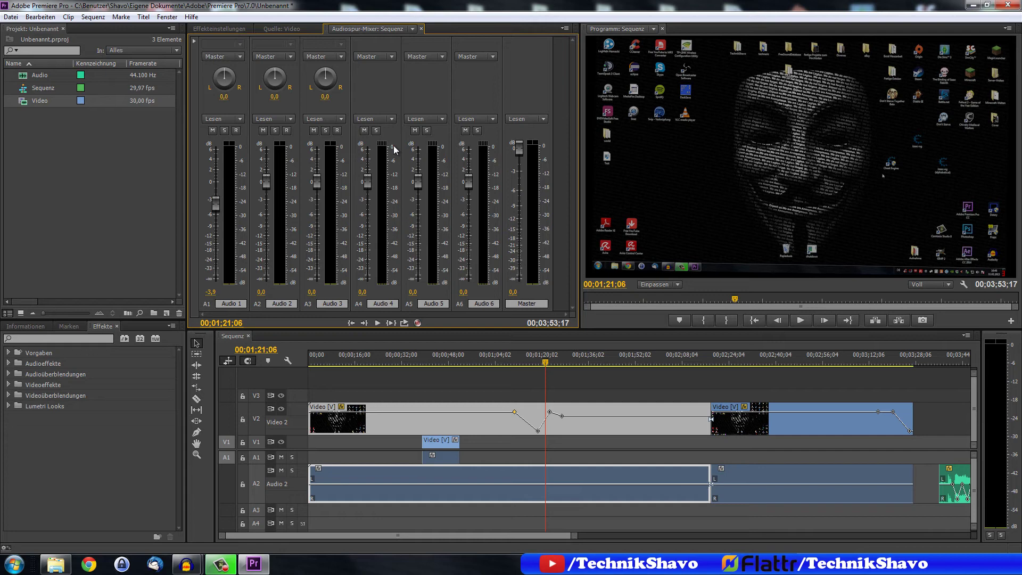
click(222, 27)
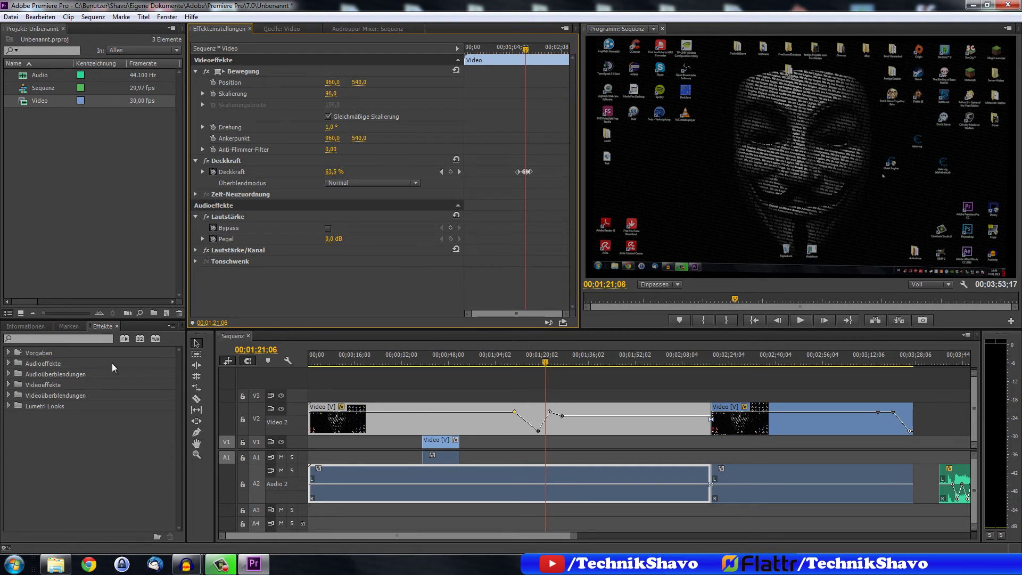
- Bring the effect settings panel back up via the panel list
click(95, 440)
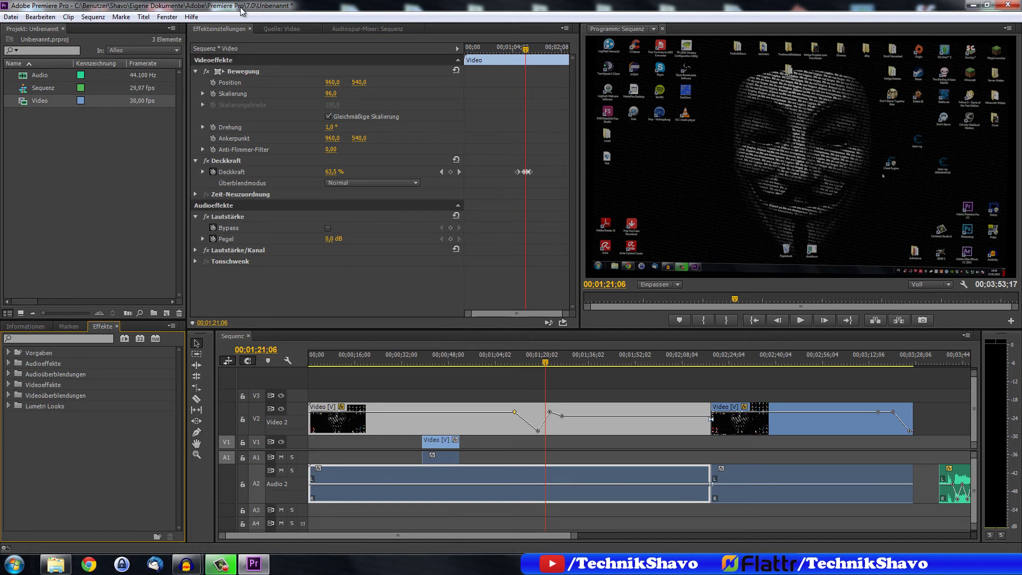
click(167, 16)
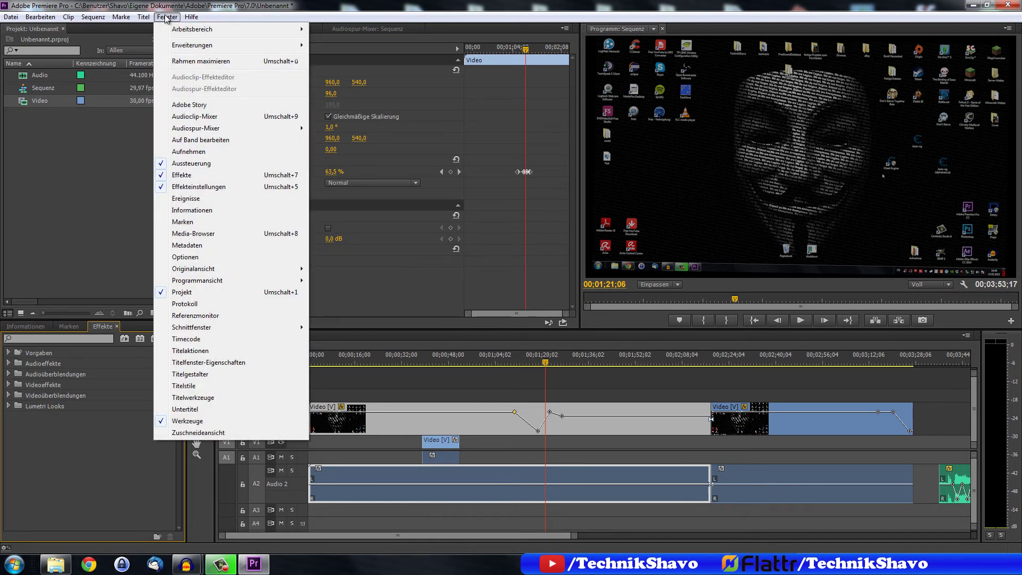
click(192, 187)
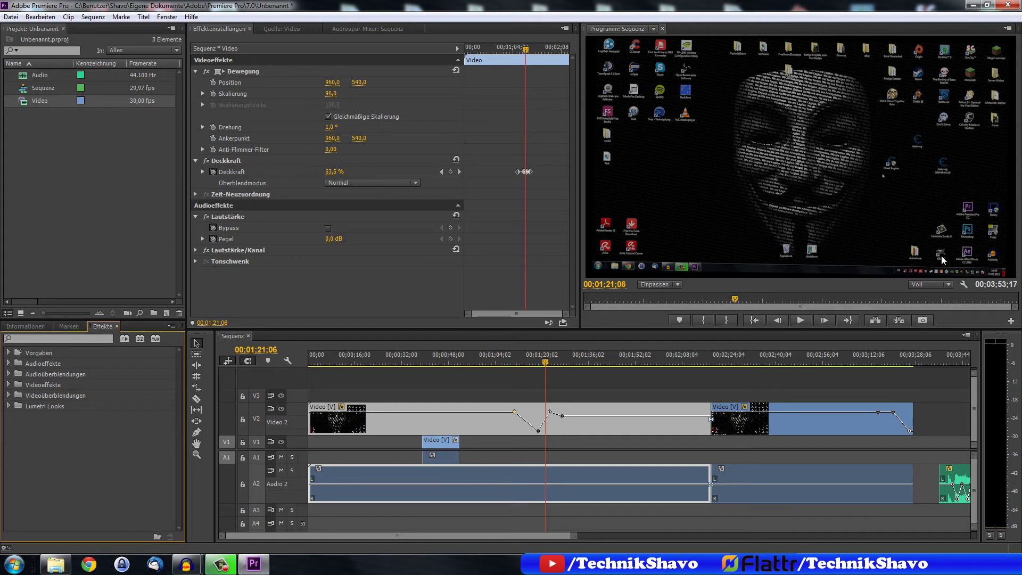
- Expand and collapse the Farbkorrektur, Keying and Zeit folders under Videoeffekte to browse their effects
click(8, 385)
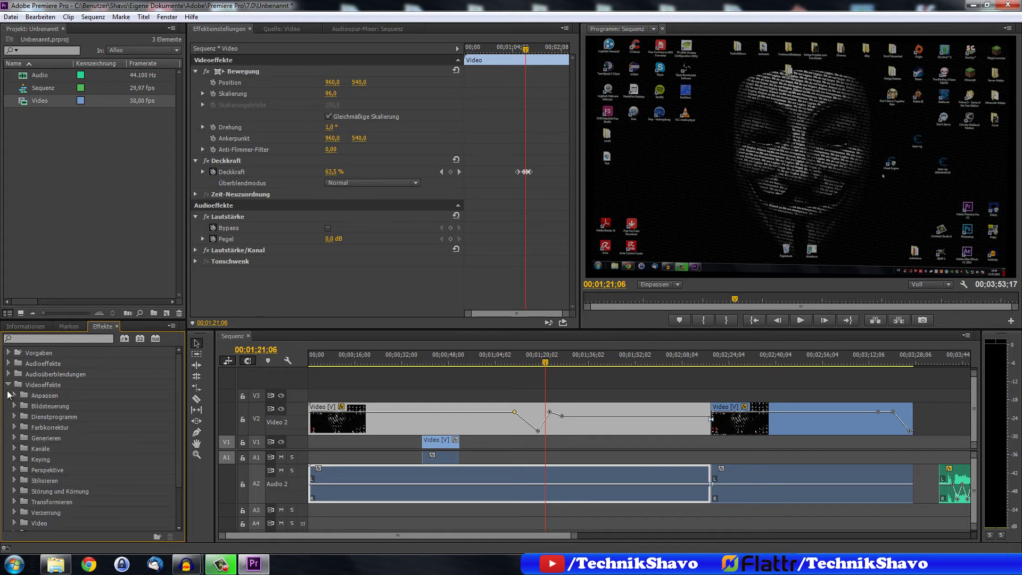
click(13, 428)
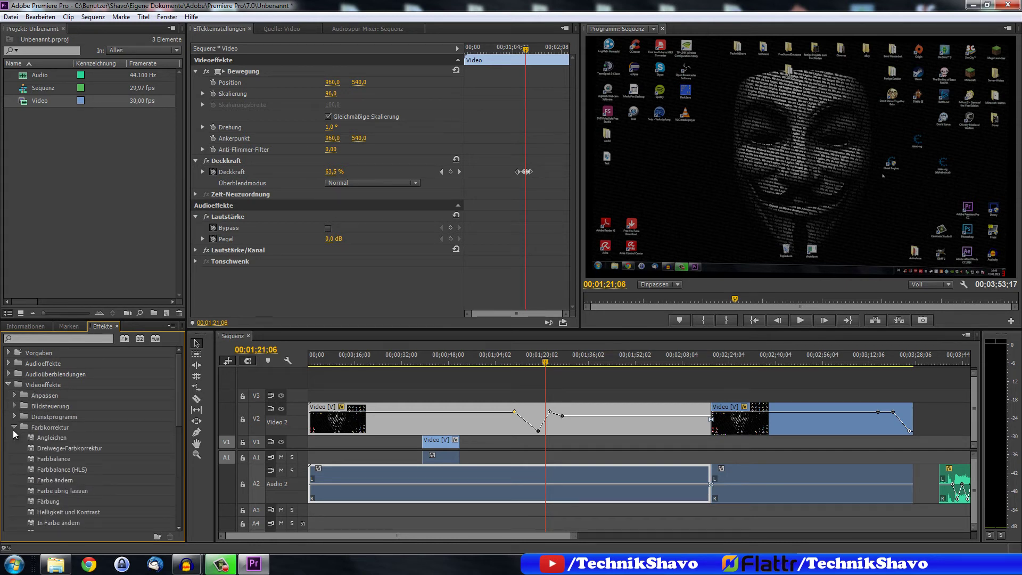
click(14, 428)
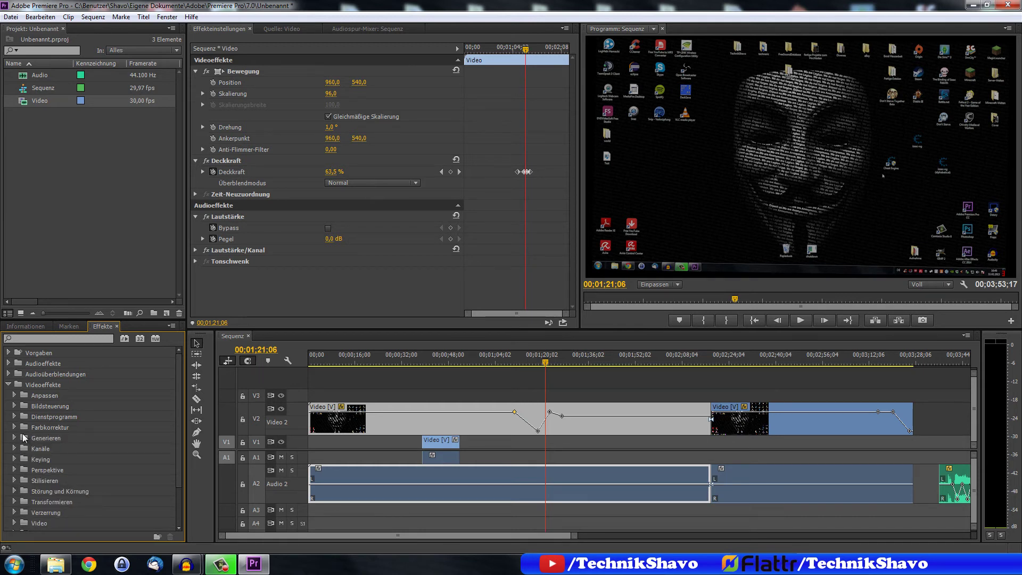
click(14, 459)
scroll(54, 452, down, 1)
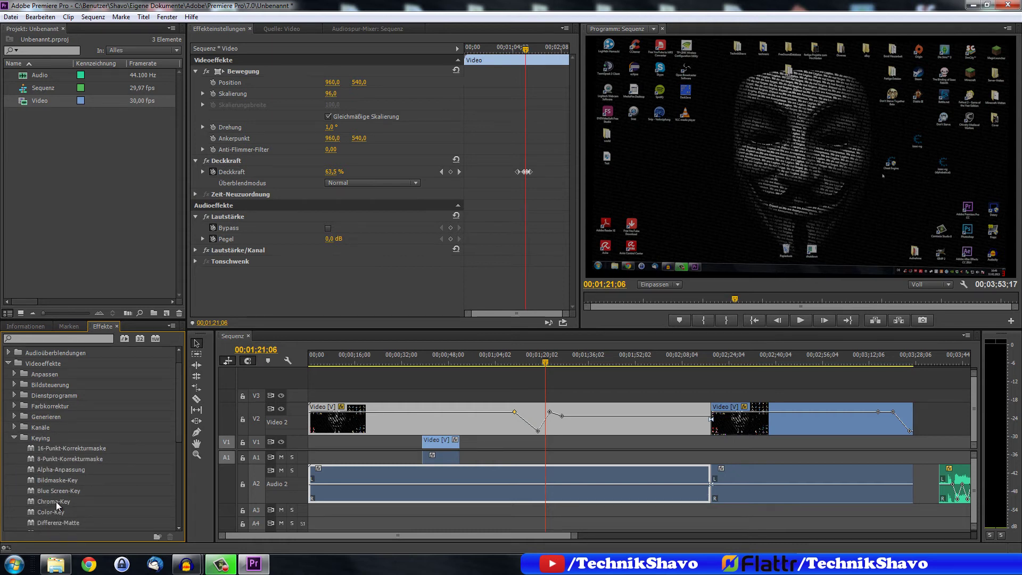
click(14, 438)
scroll(59, 454, down, 1)
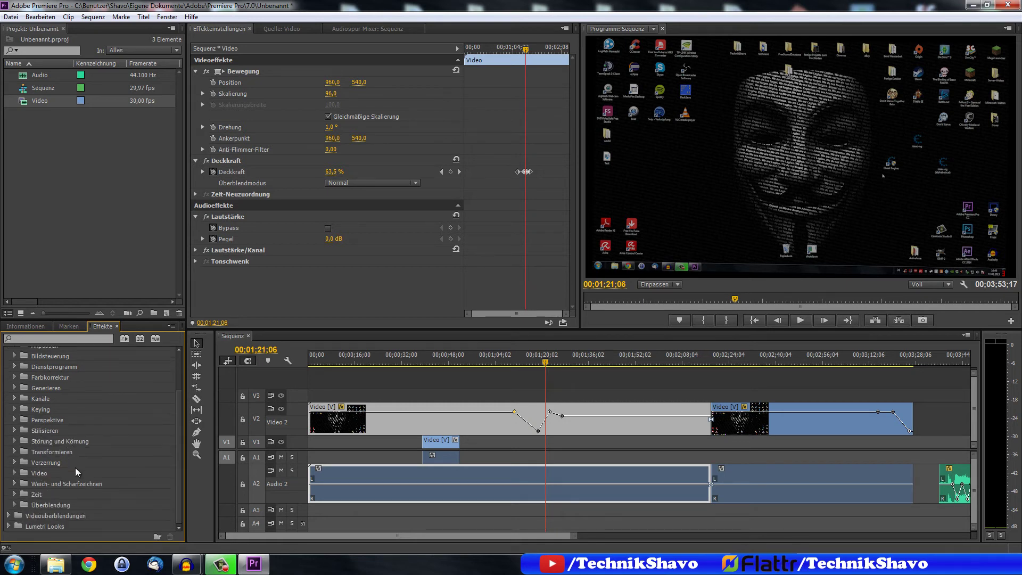
click(14, 494)
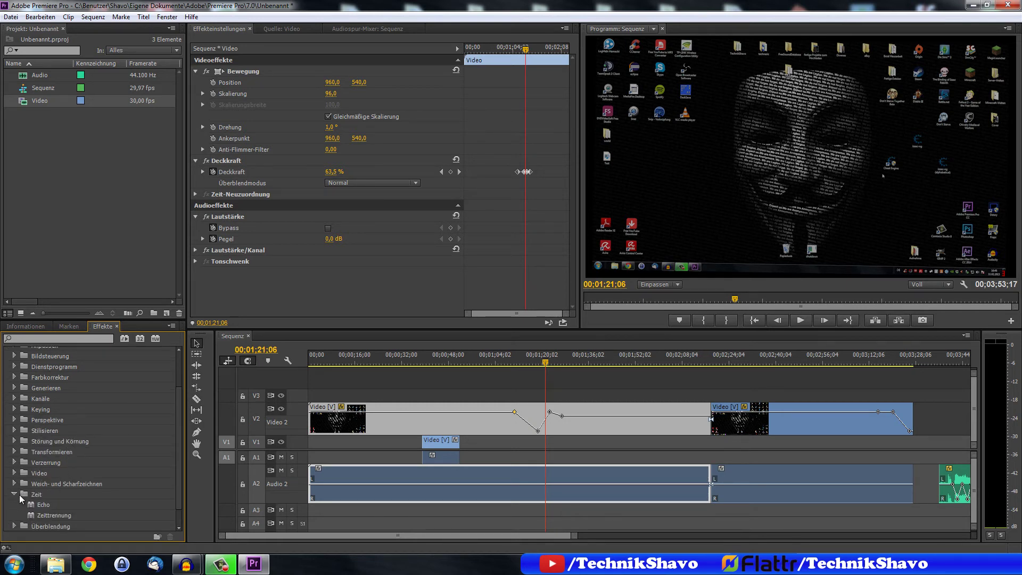
scroll(42, 505, up, 2)
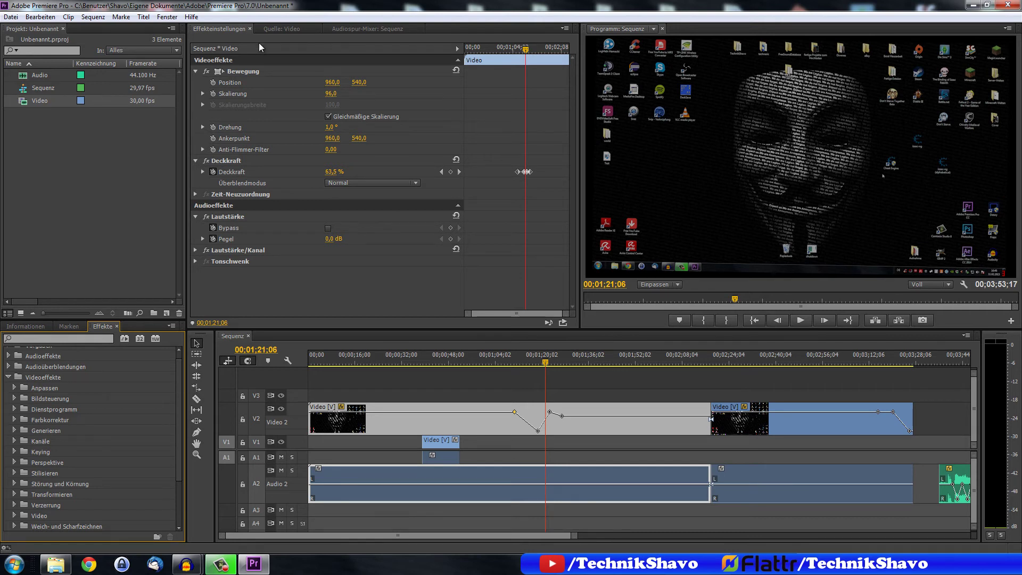
- Check the Informationen panel, then select the second Video 2 clip with its linked Audio 2
click(59, 326)
click(26, 327)
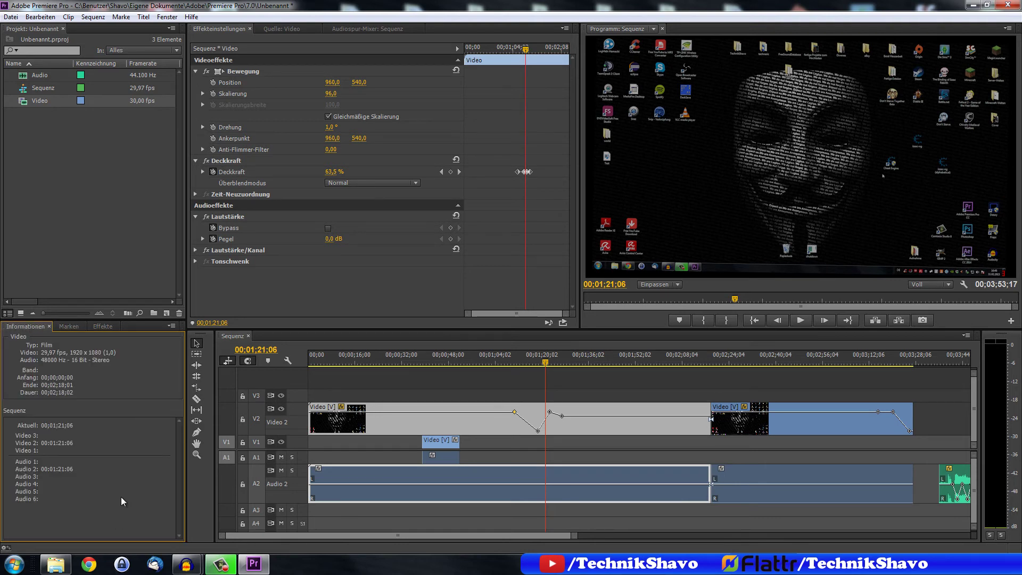
click(373, 489)
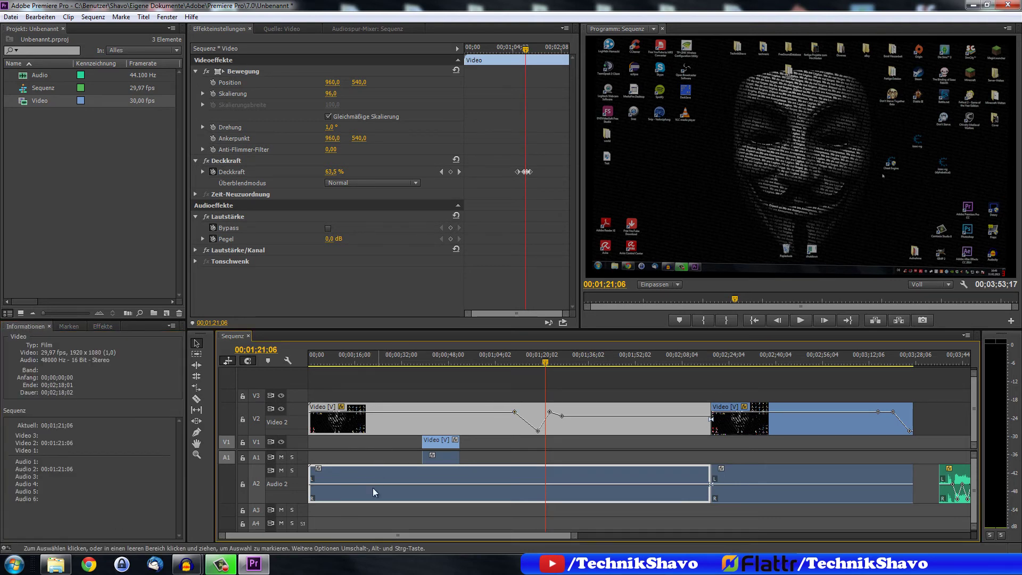
click(764, 474)
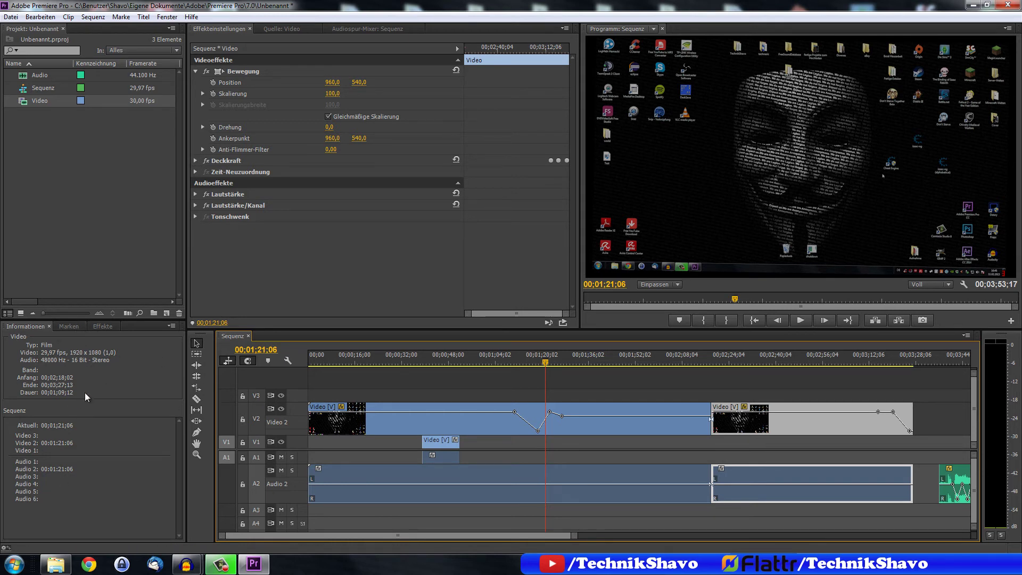
click(102, 327)
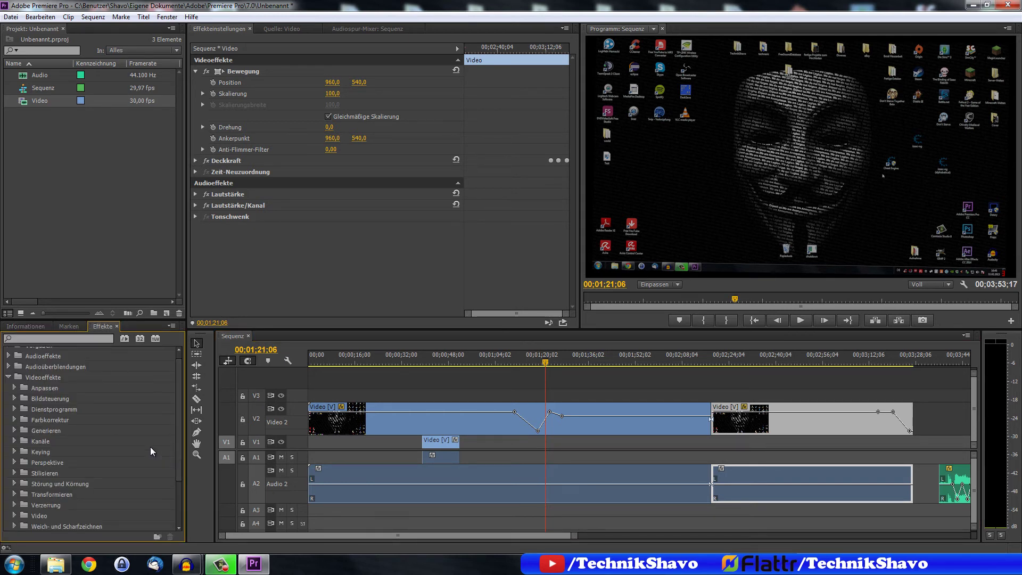
- Collapse the Videoeffekte folder in the Effekte panel
click(8, 378)
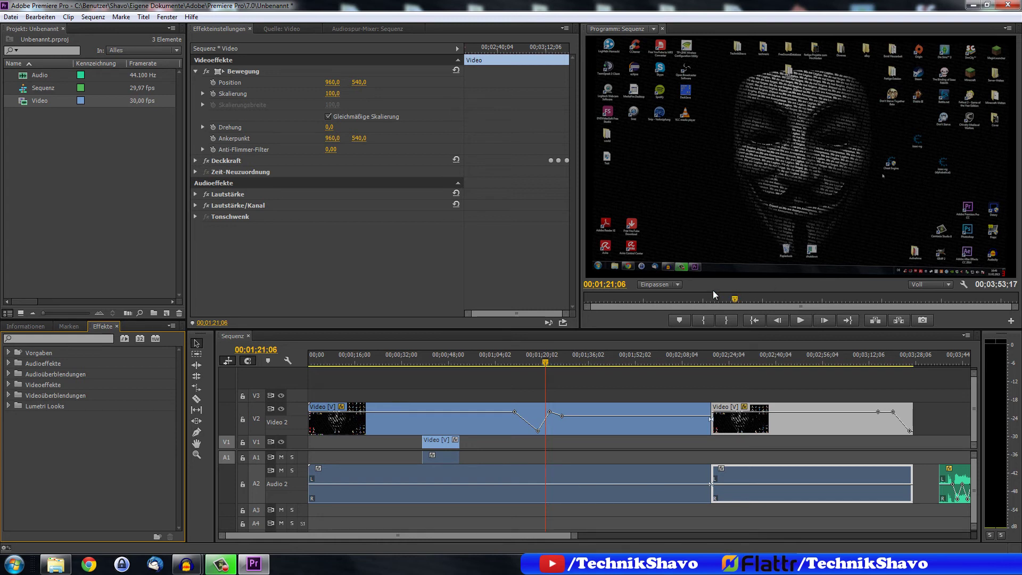
- Set the program monitor zoom from Einpassen to 100 %
click(679, 286)
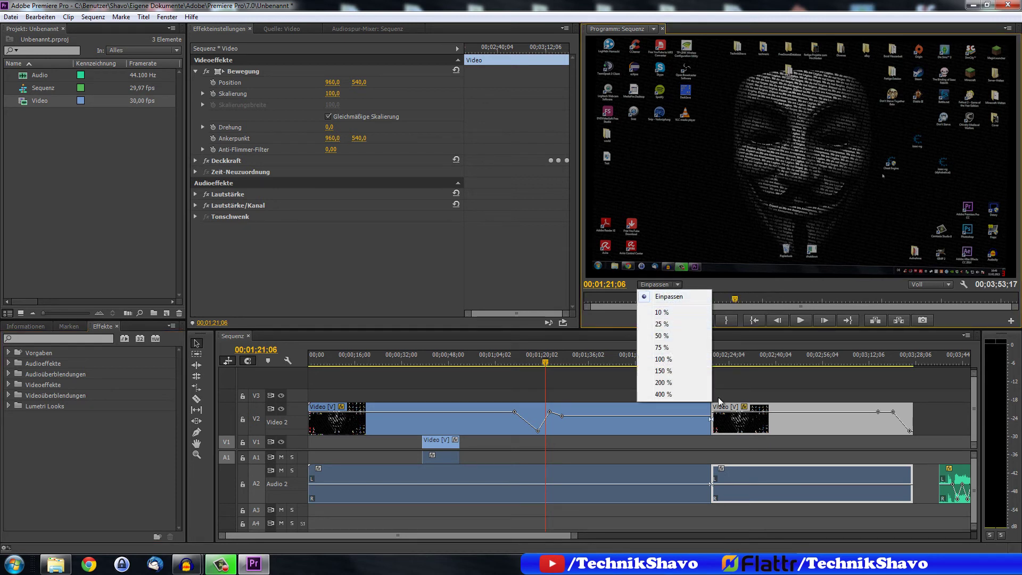
click(674, 363)
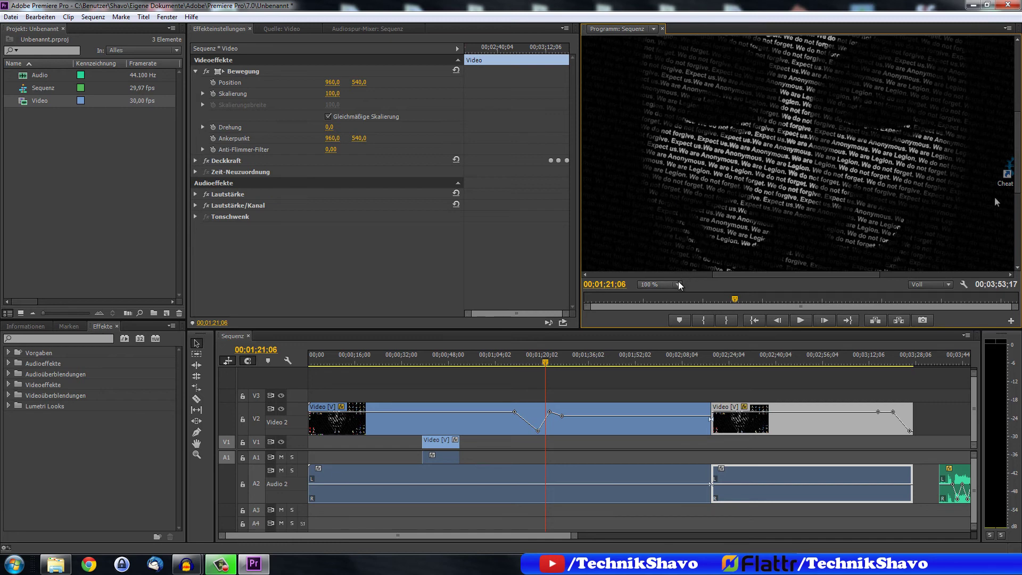
click(660, 284)
- Return the program monitor zoom to Einpassen and open the Voll resolution dropdown
click(669, 296)
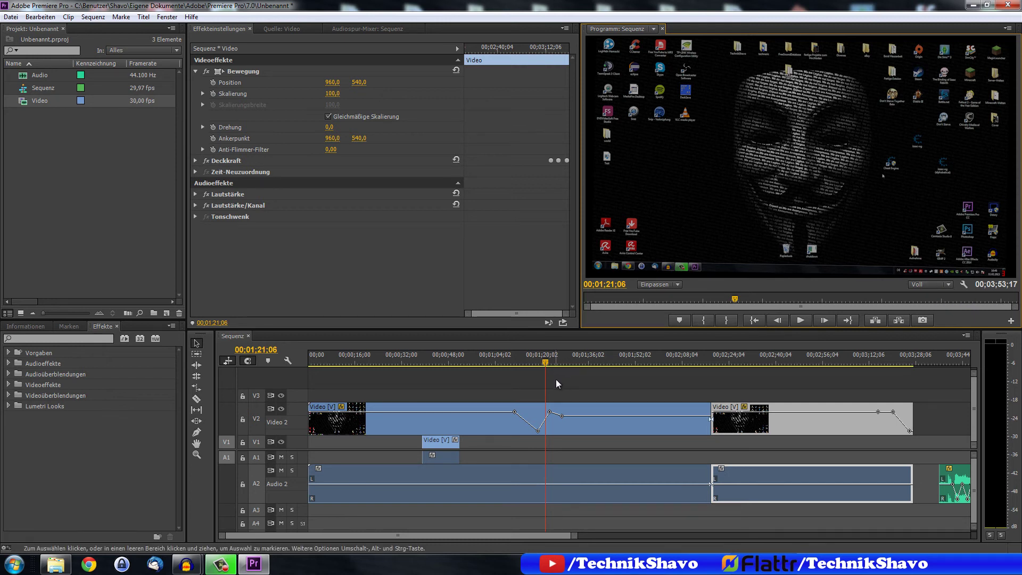
click(948, 285)
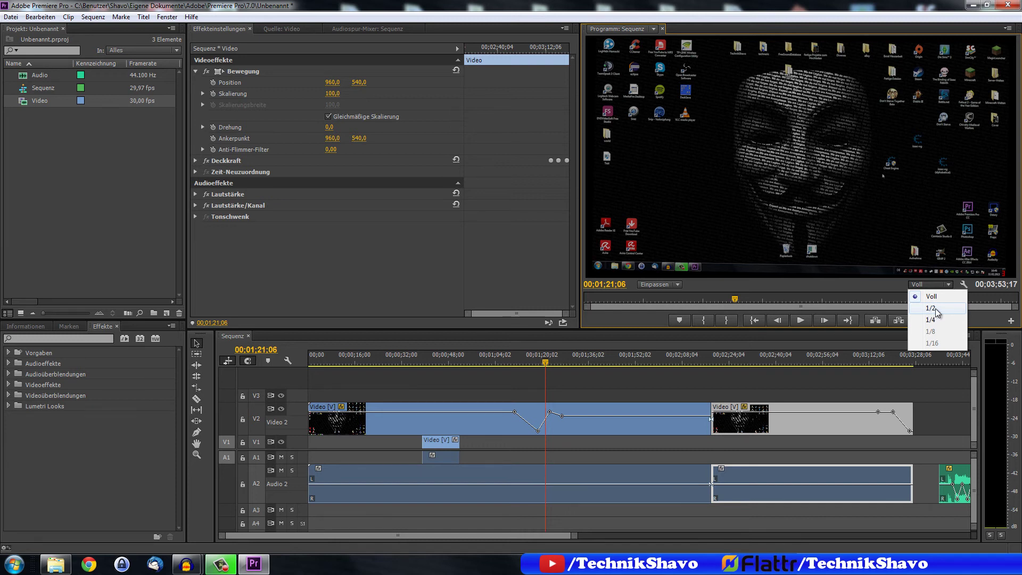
- Choose 1/2 as the program monitor's playback resolution
click(935, 308)
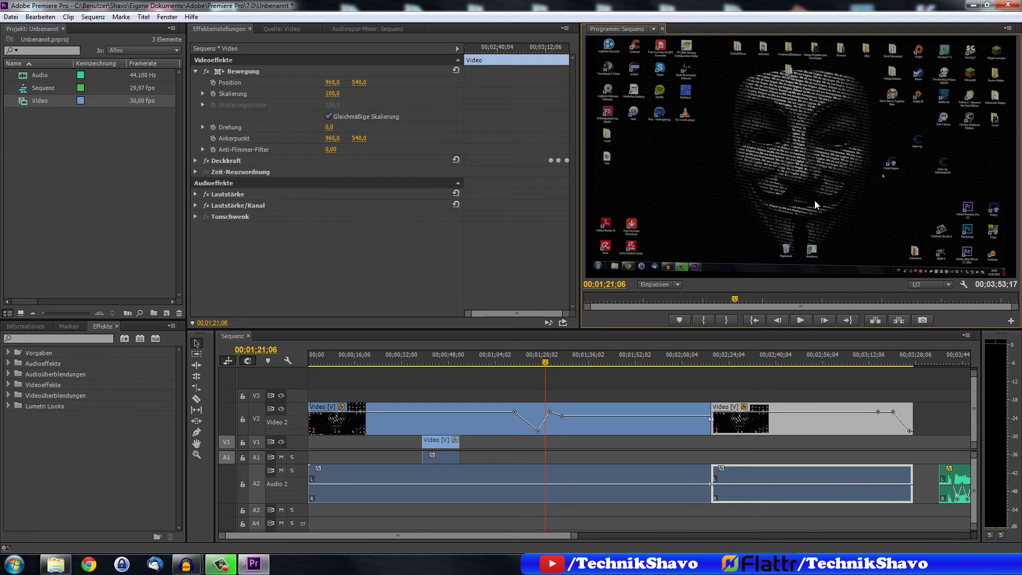
click(962, 285)
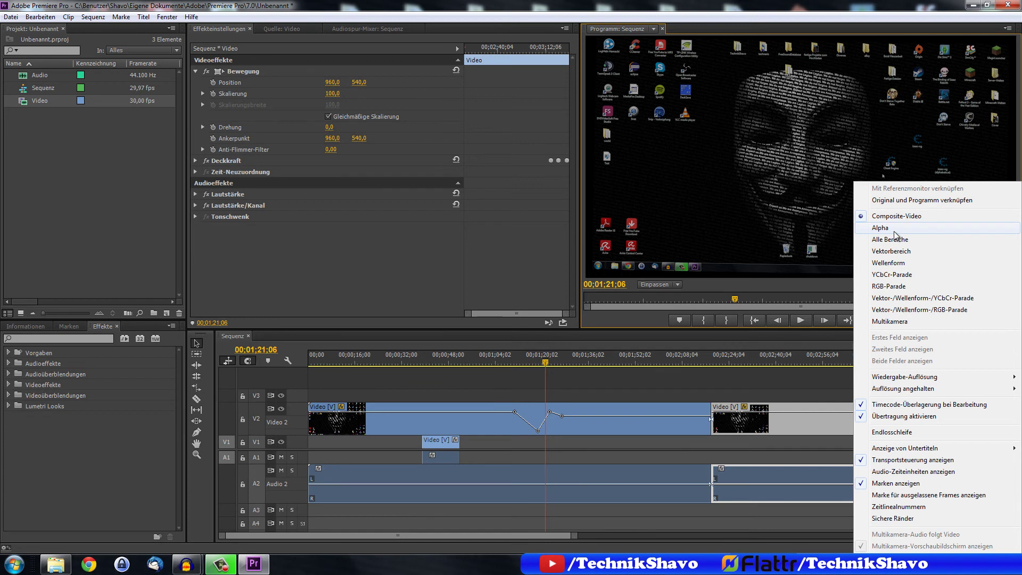
key(Escape)
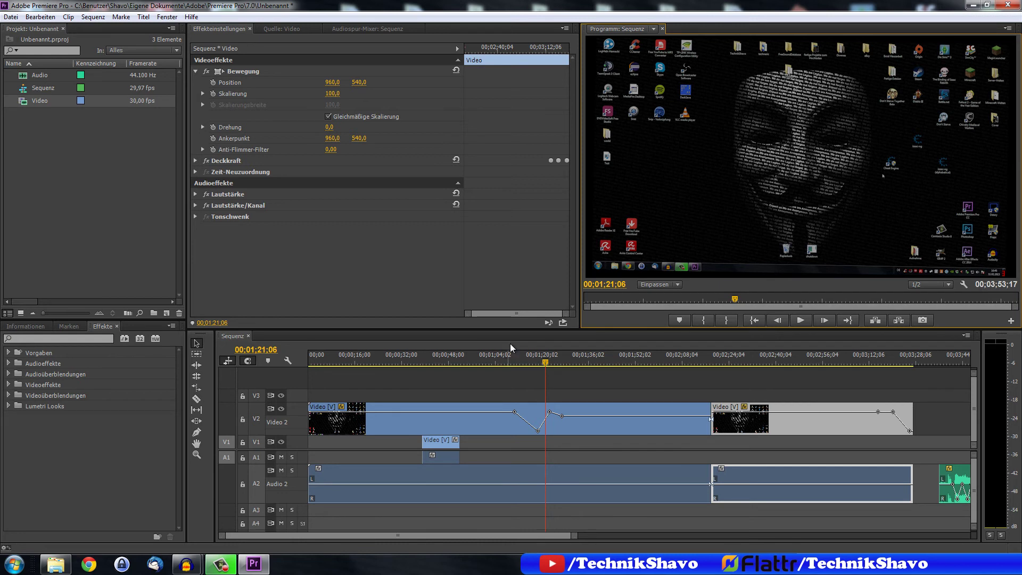
- Enter 00;03;00;02 in the Program monitor timecode to jump the playhead there
click(610, 285)
text(00:30)
key(BackSpace)
key(BackSpace)
text(03;)
text(00;02)
key(Return)
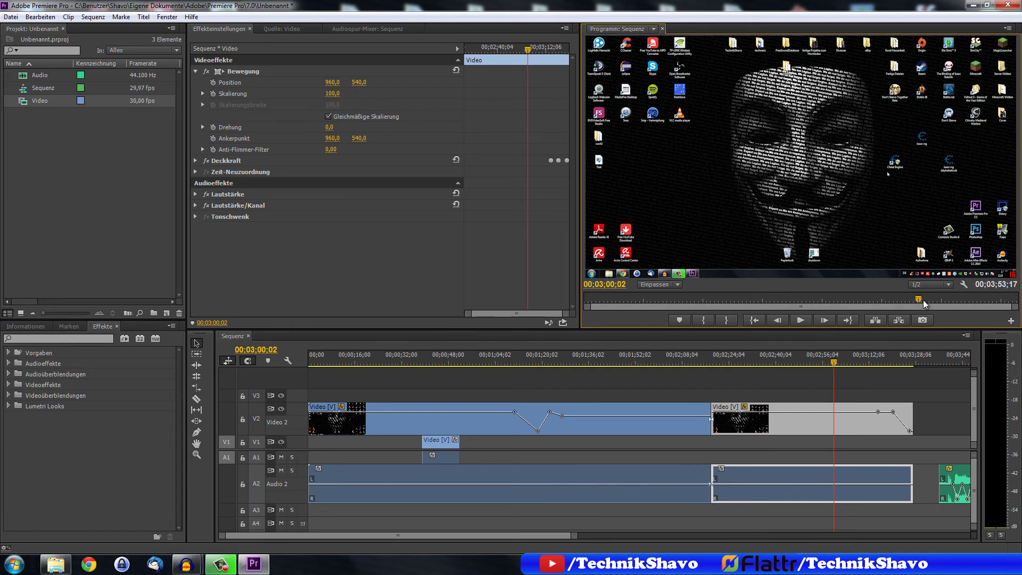
- Shuttle back with J and scrub, settling the playhead at 00;02;49;05
key(j)
key(j)
mouse_move(859, 301)
mouse_down()
mouse_move(734, 299)
mouse_move(905, 299)
mouse_move(684, 303)
mouse_up()
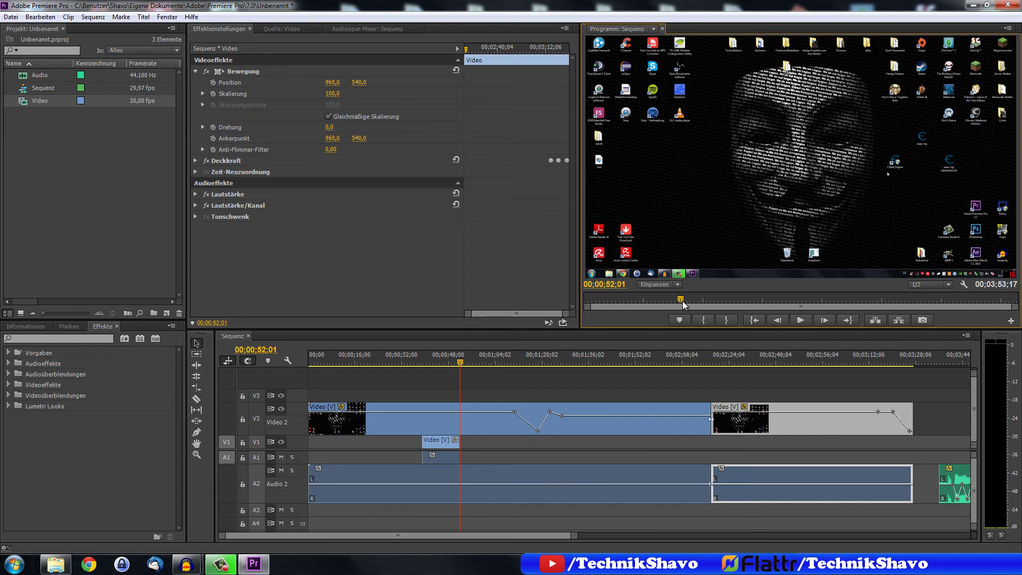
click(900, 302)
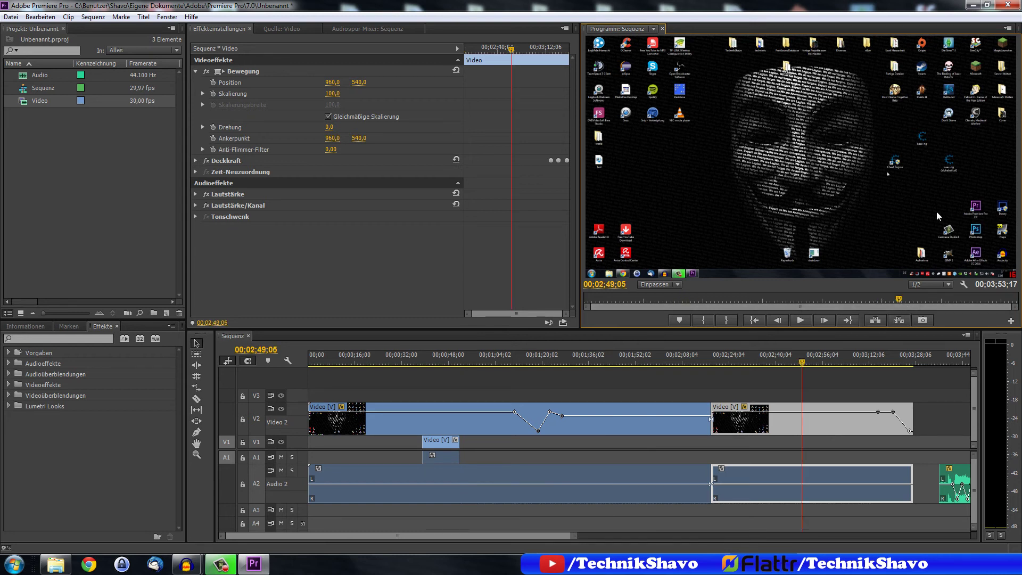
- Add a marker near 00;02;40 and nudge it earlier, then add a second marker at 00;01;26;04
click(678, 320)
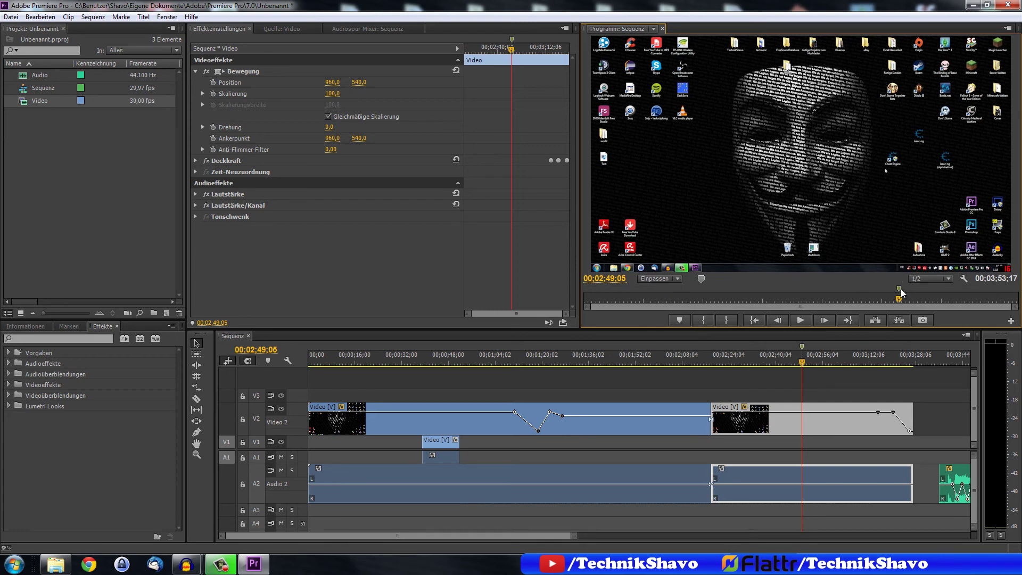
drag(899, 288, 883, 291)
click(745, 297)
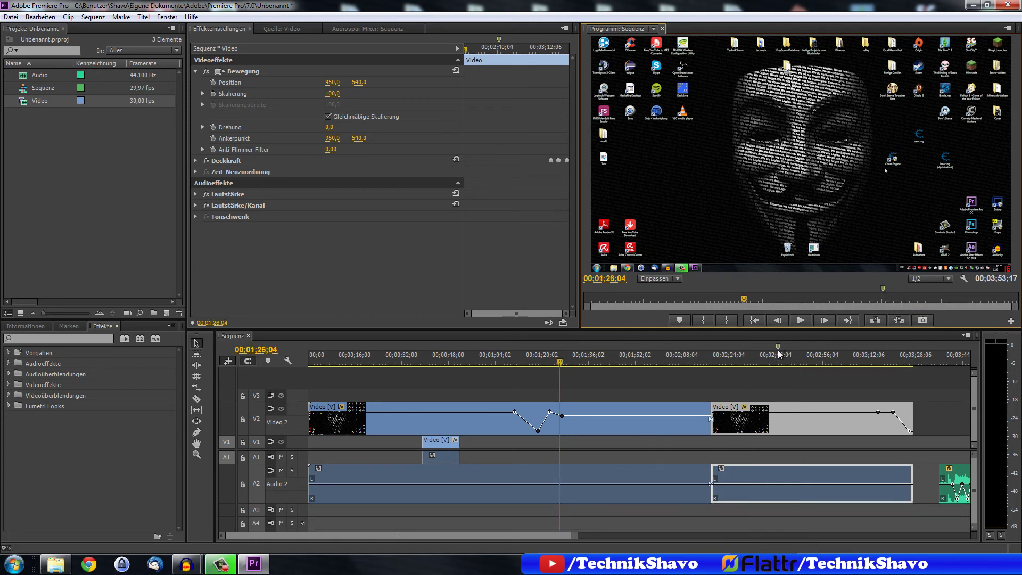
click(681, 320)
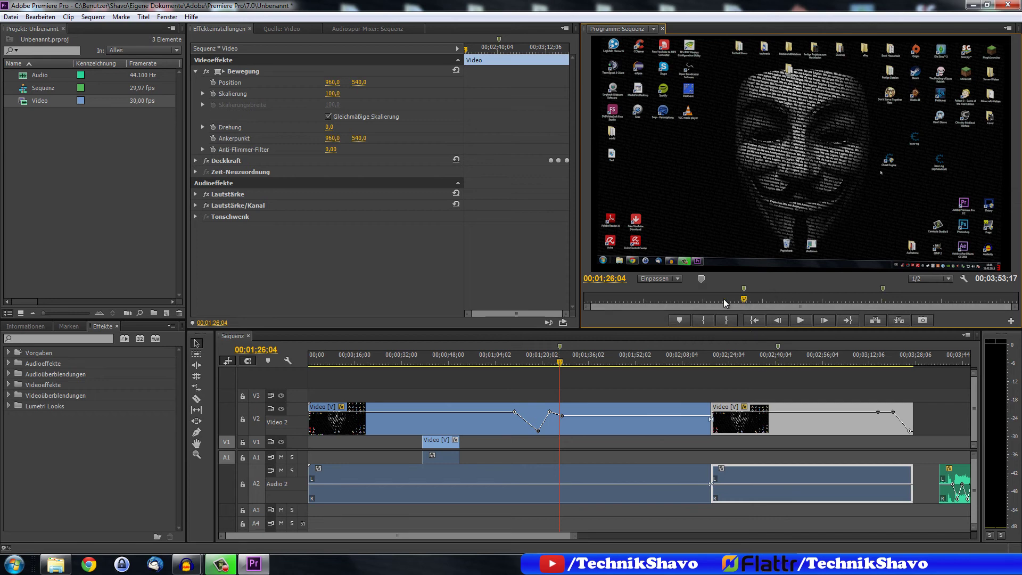
drag(724, 299, 744, 304)
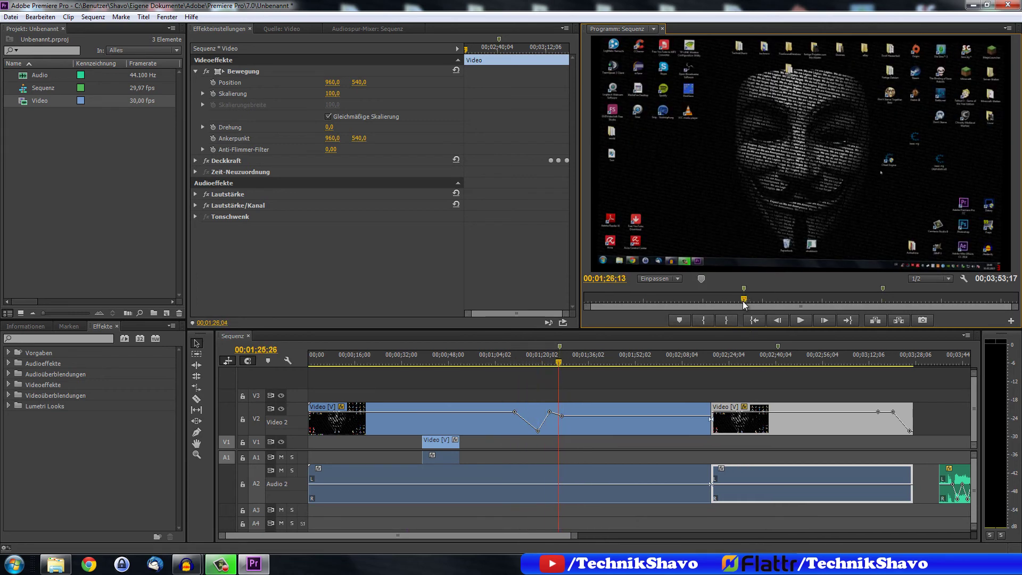
drag(744, 304, 743, 304)
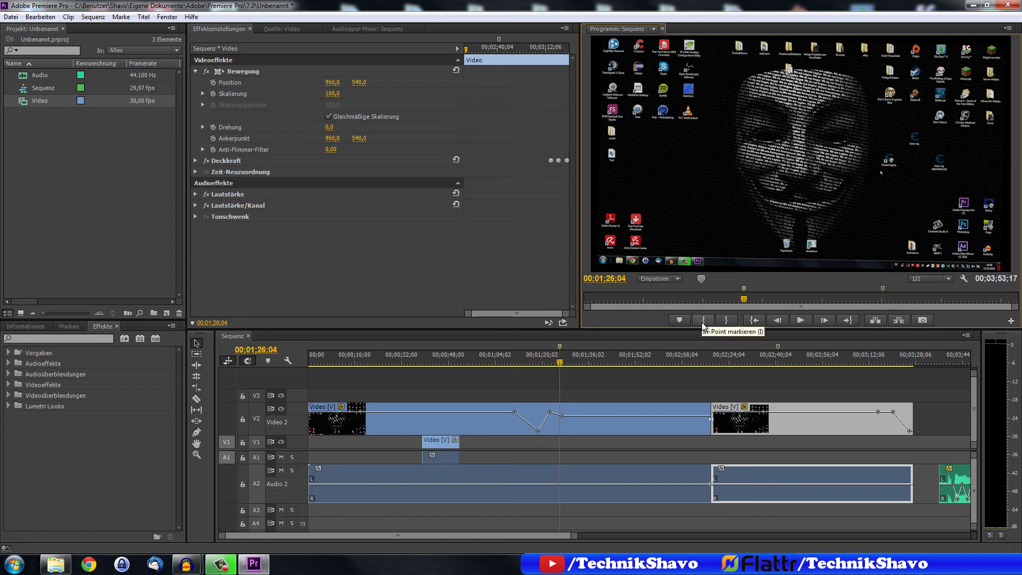
- Set the In point at 00;01;08;13 and the Out point at 00;02;28;17
click(712, 299)
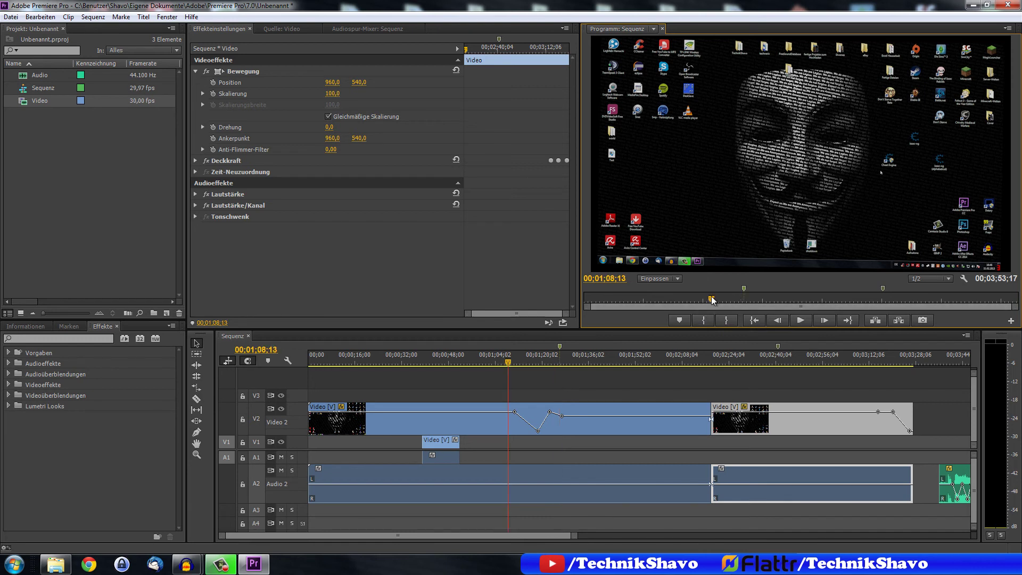
click(701, 319)
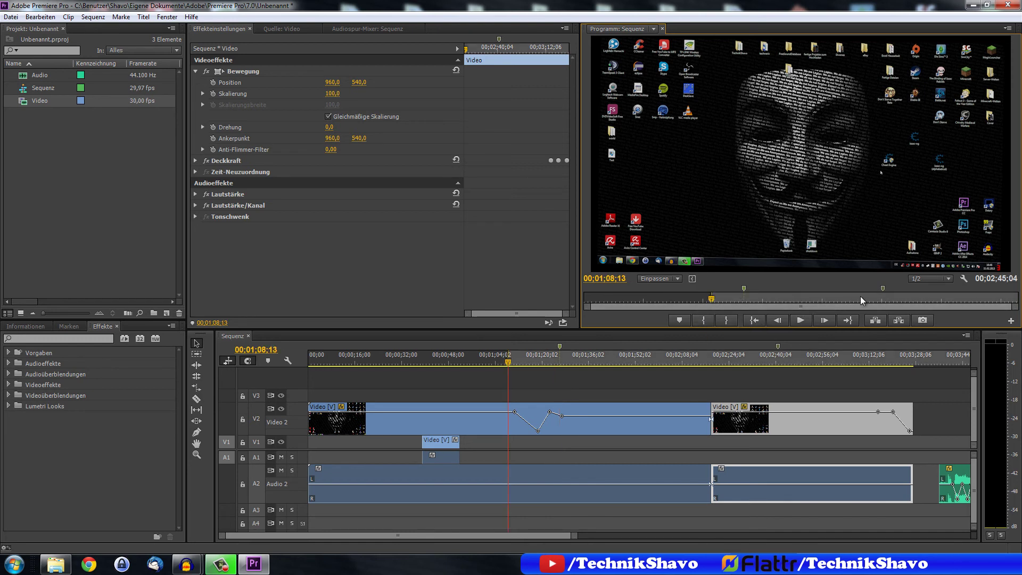
click(860, 297)
click(727, 321)
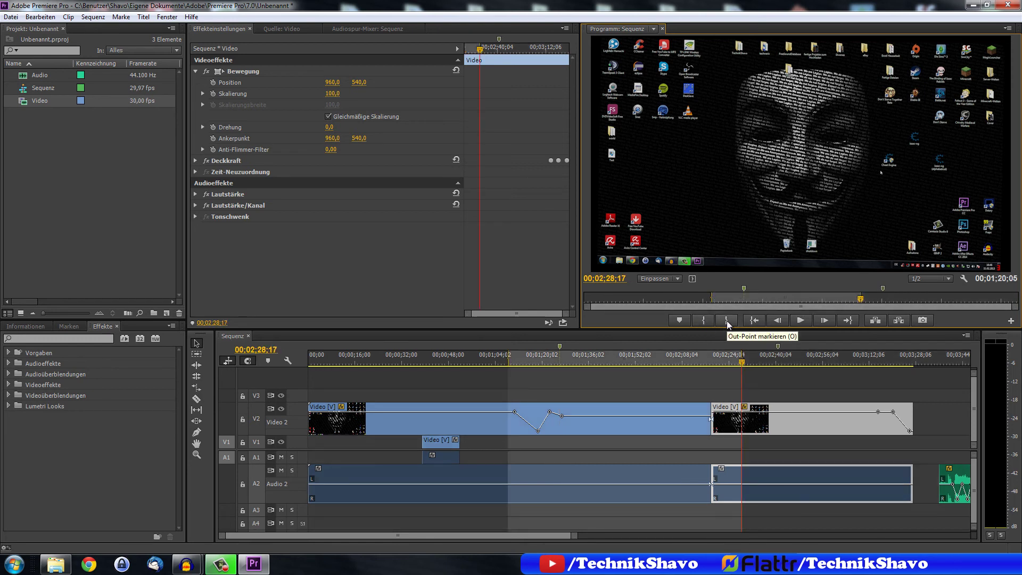
- Open Export Media settings for the Sequenz, then cancel without rendering
click(38, 90)
click(11, 17)
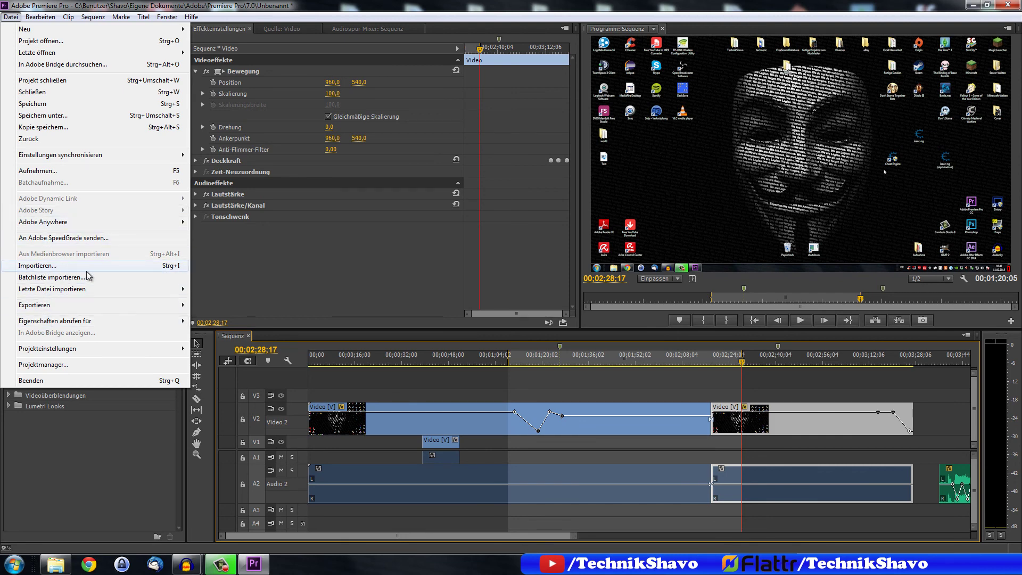
mouse_move(156, 309)
click(219, 305)
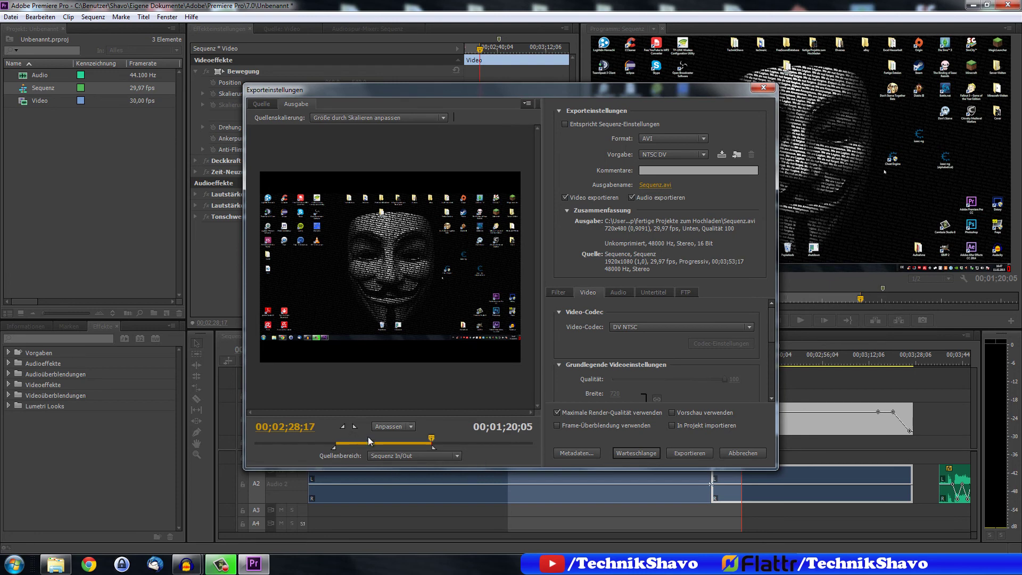
click(742, 453)
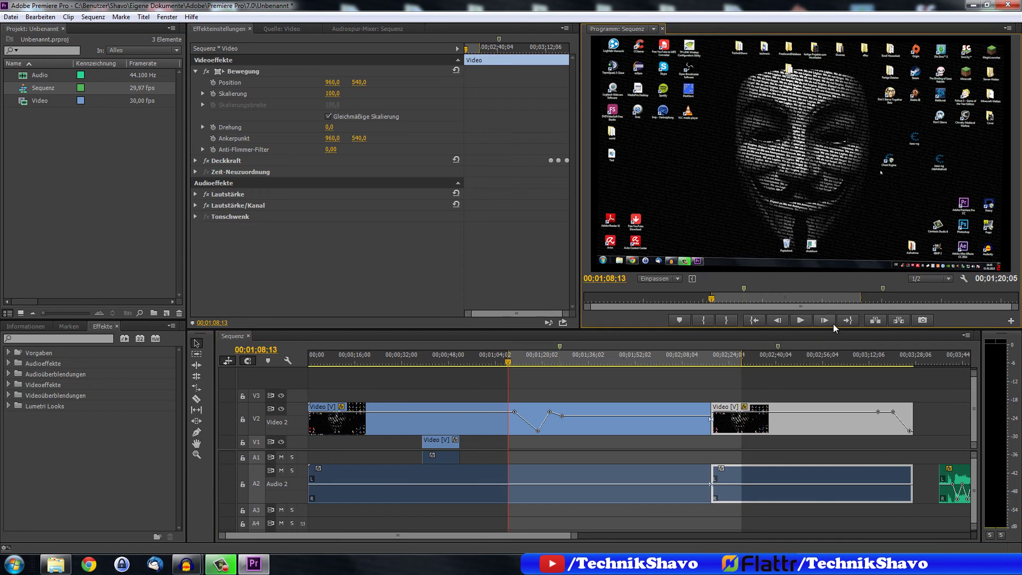
- Step the playhead back six frames with Schritt zurück
click(785, 320)
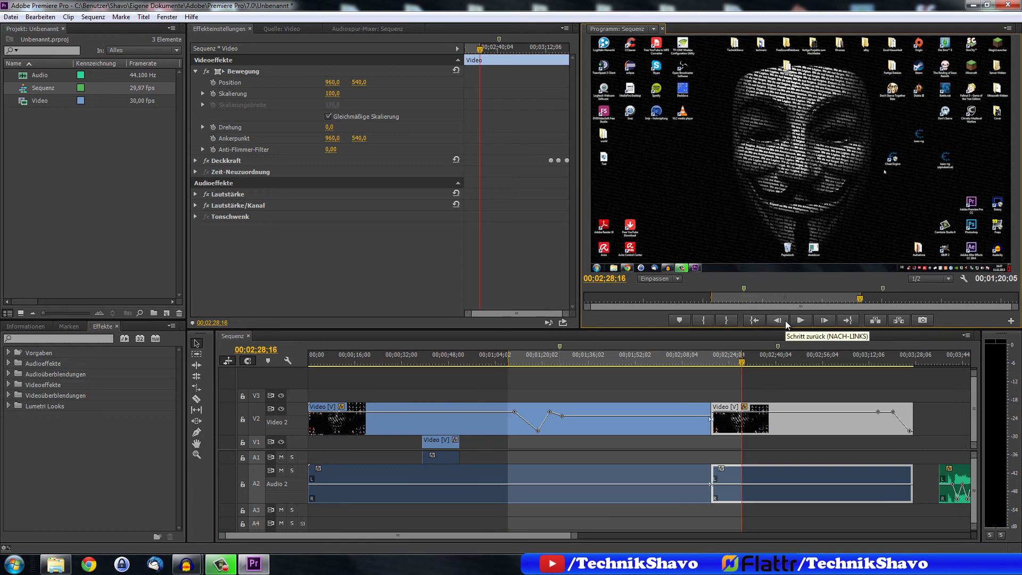
click(785, 321)
click(785, 321)
click(785, 321)
click(784, 321)
click(784, 320)
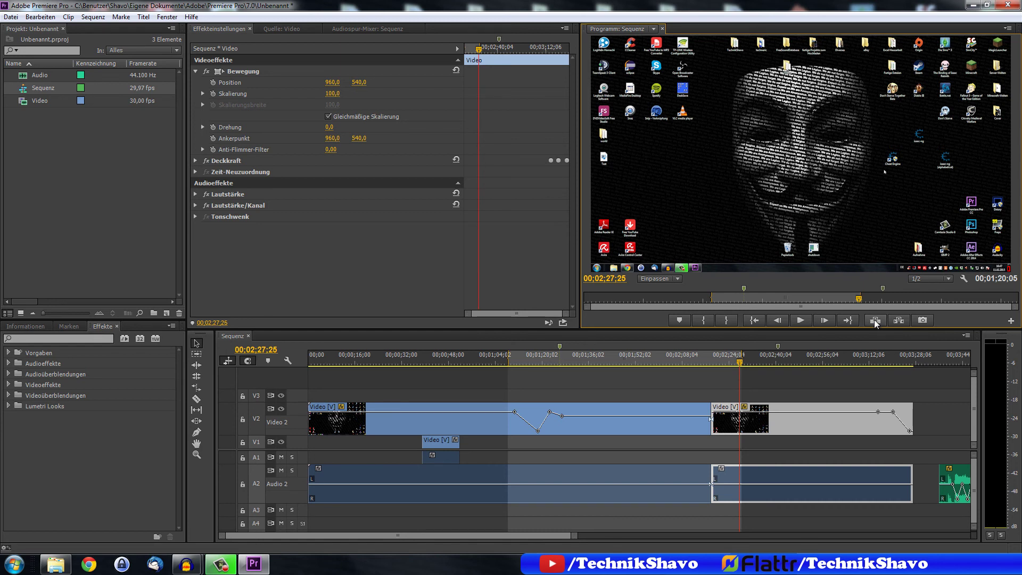
- Lift the marked range, paste the audio past the clips, then undo the paste
click(875, 320)
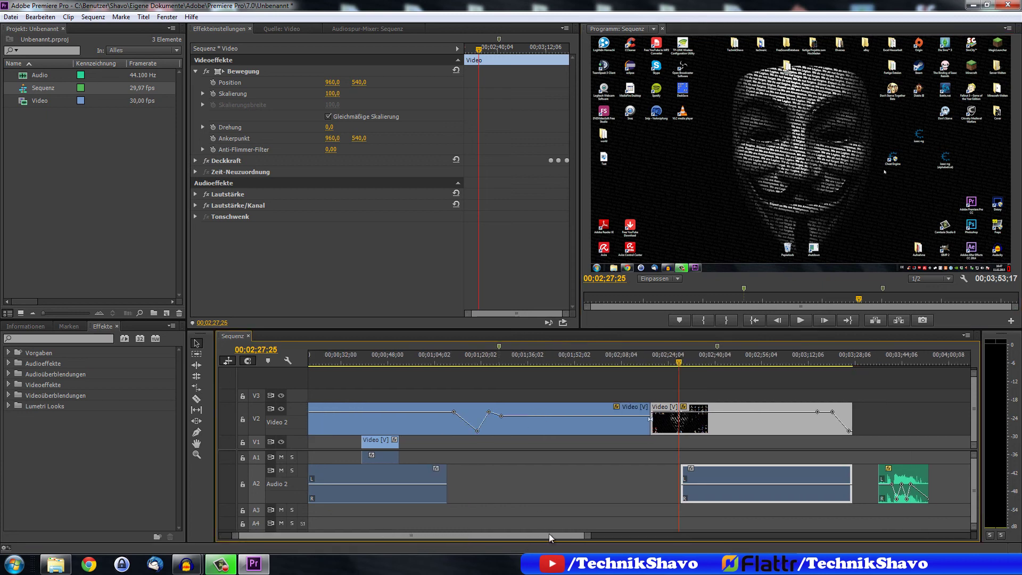
drag(531, 537, 658, 535)
click(580, 361)
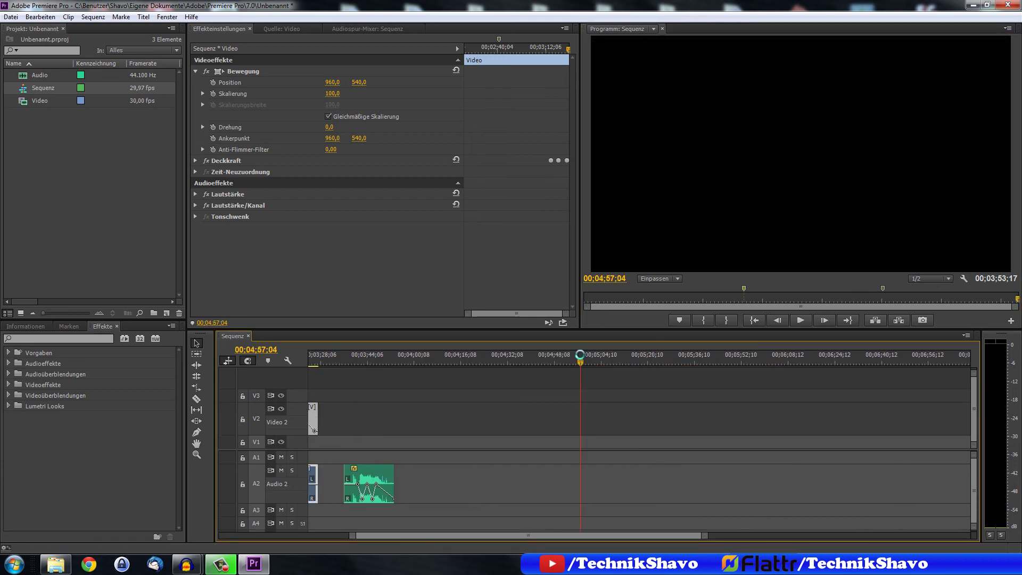
key(ctrl+v)
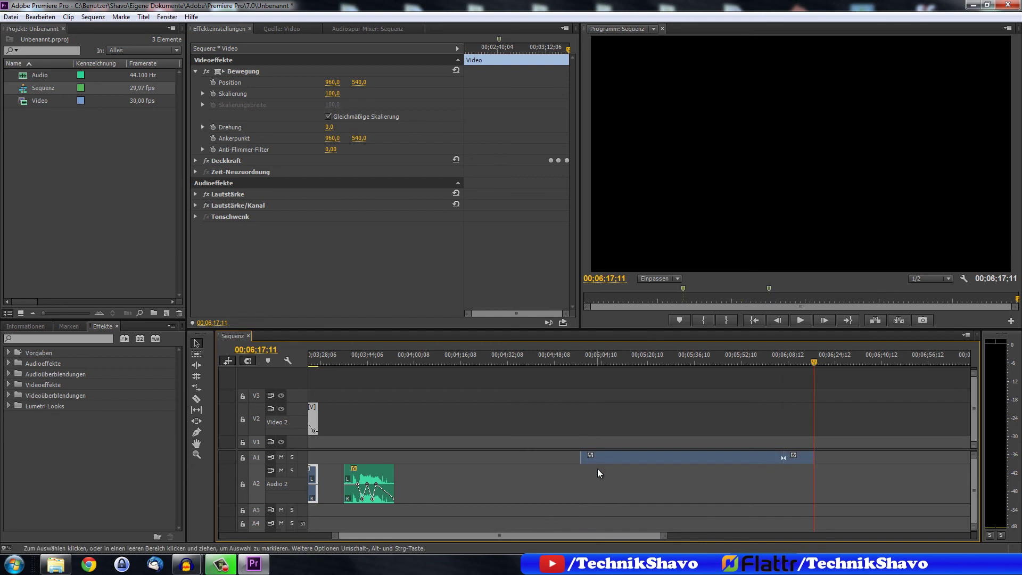
key(ctrl+z)
- Extract the In/Out range so the sequence closes up, shortening it to 00;02;33;12
drag(543, 535, 445, 545)
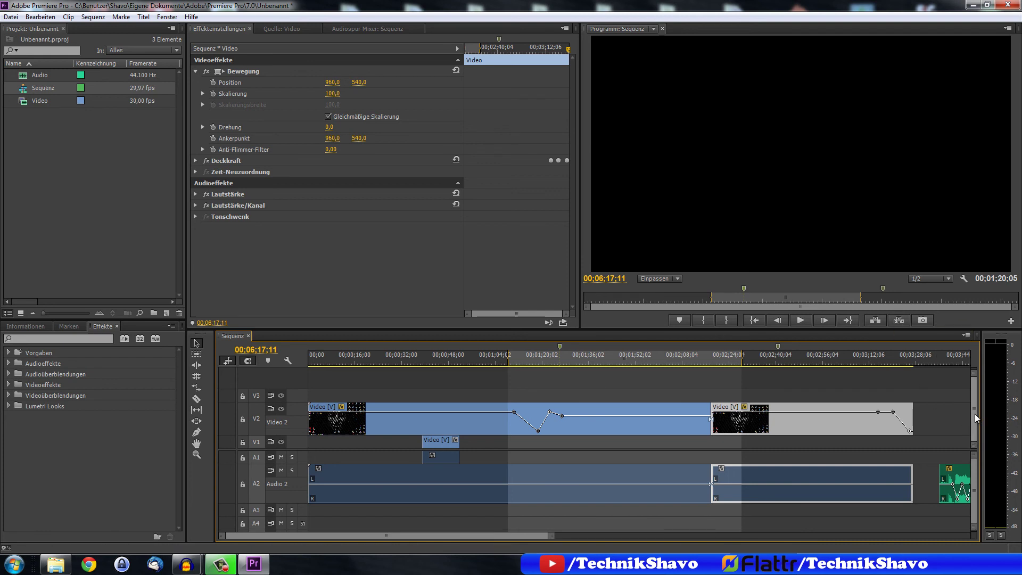
scroll(975, 413, up, 1)
scroll(974, 416, down, 1)
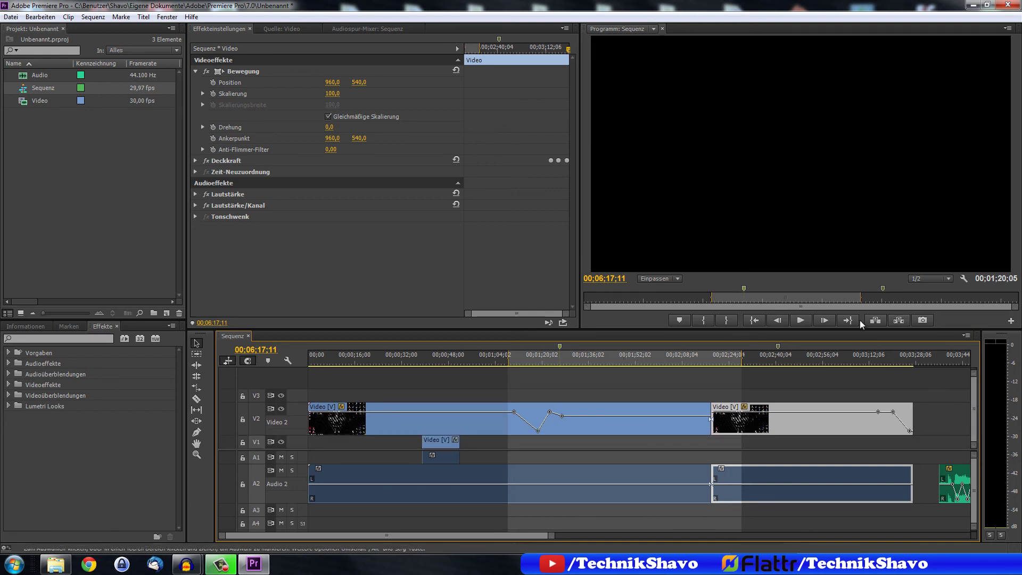
click(893, 320)
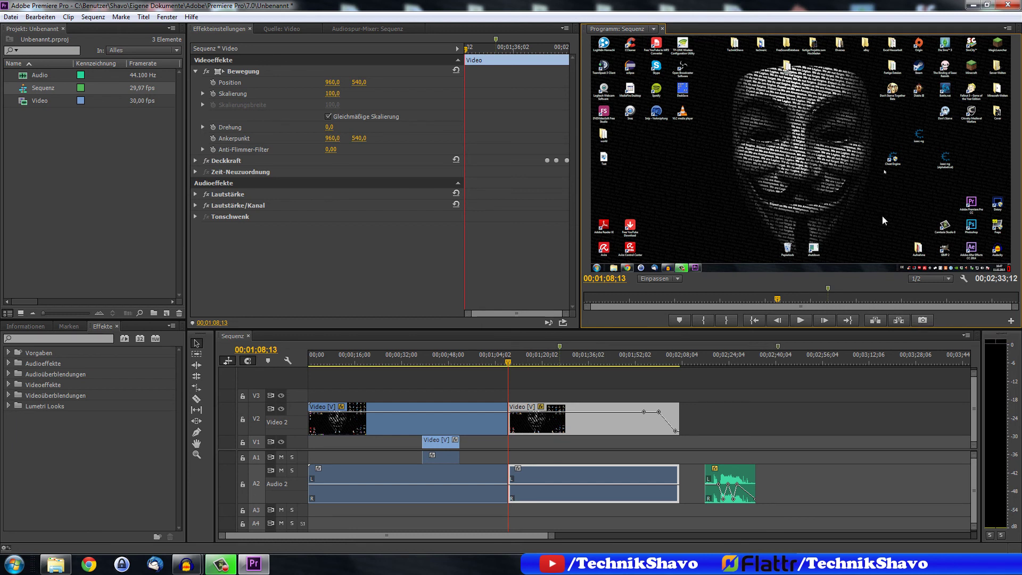
click(484, 363)
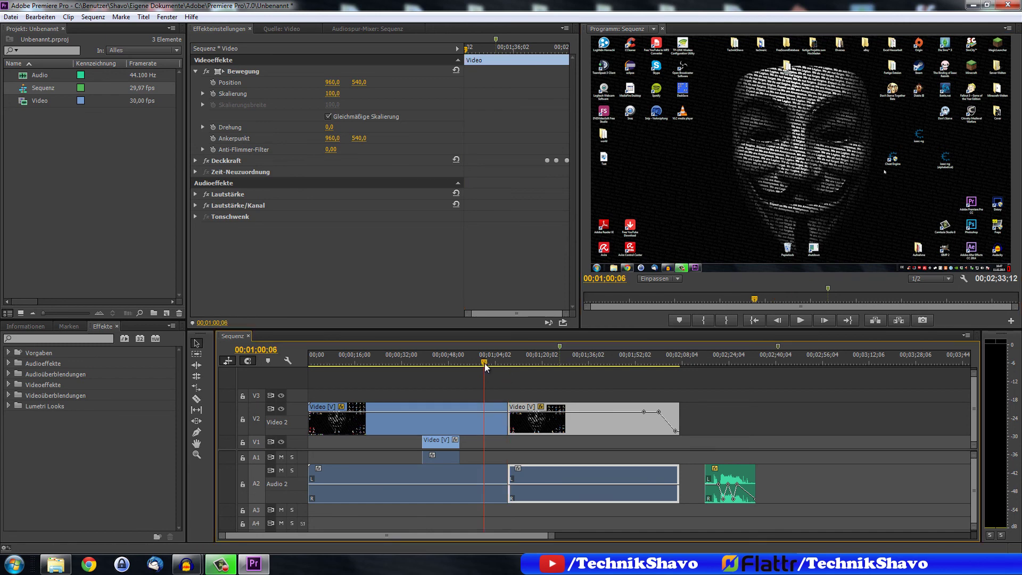
click(922, 325)
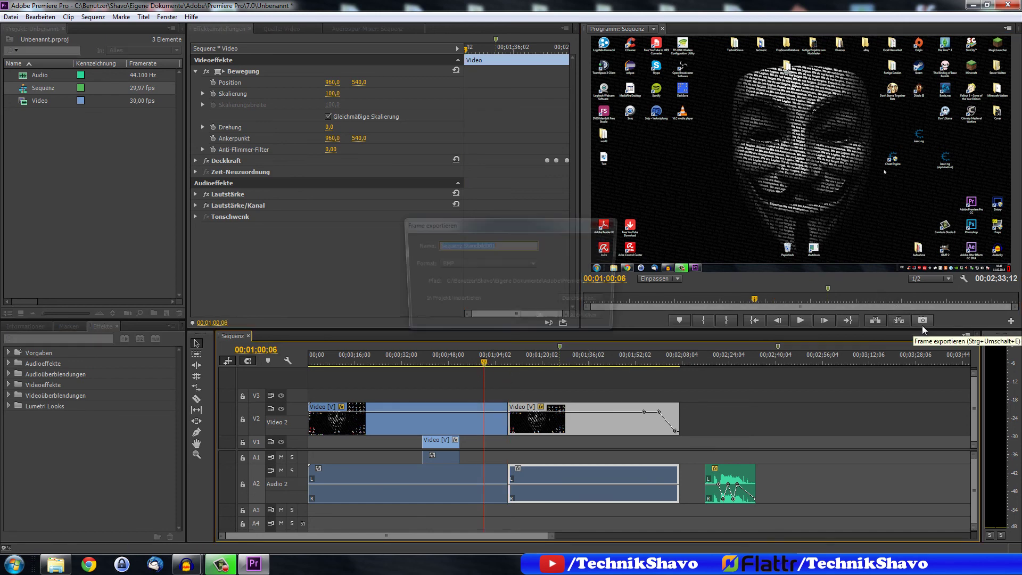
click(448, 264)
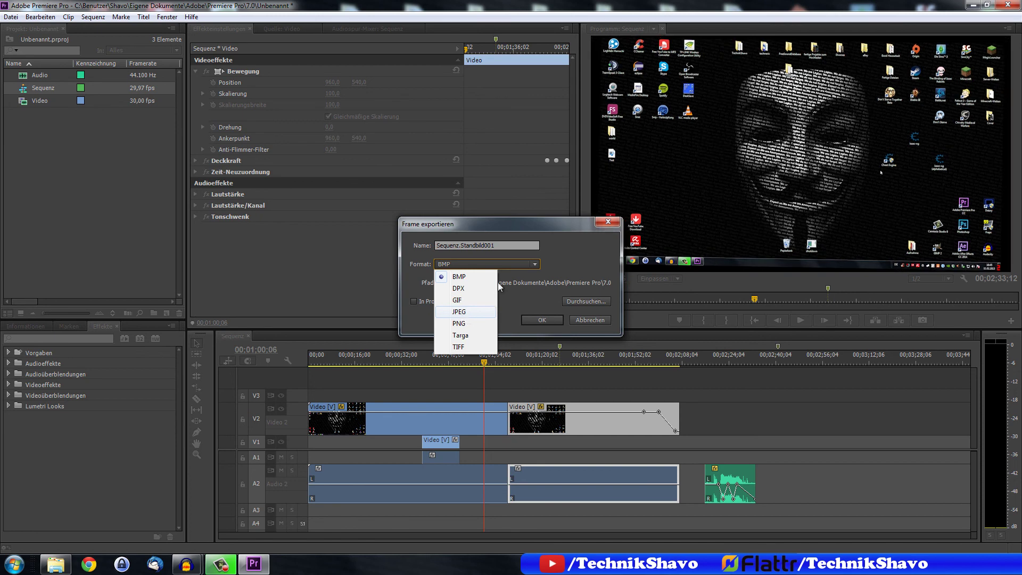
click(558, 248)
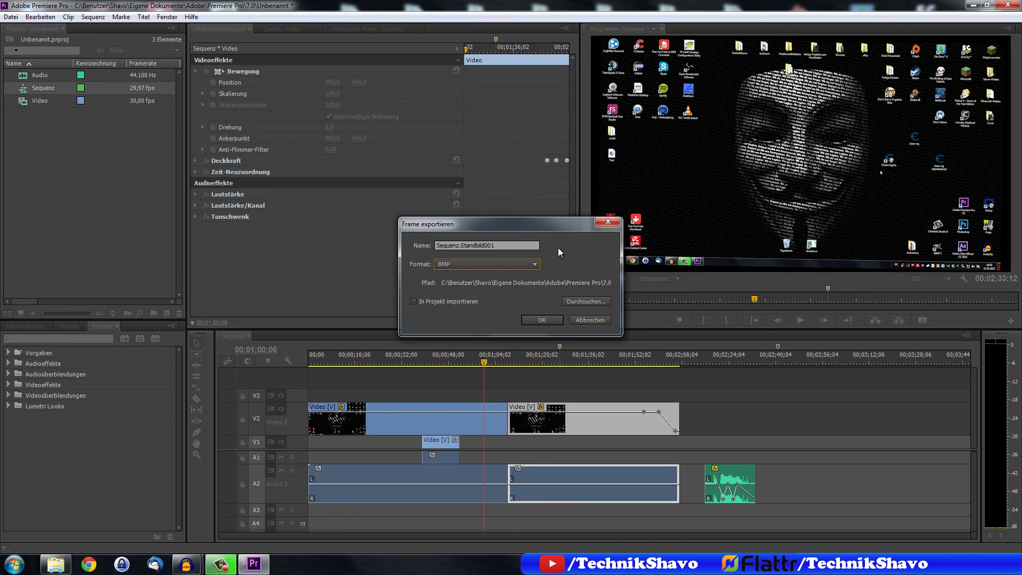
click(603, 225)
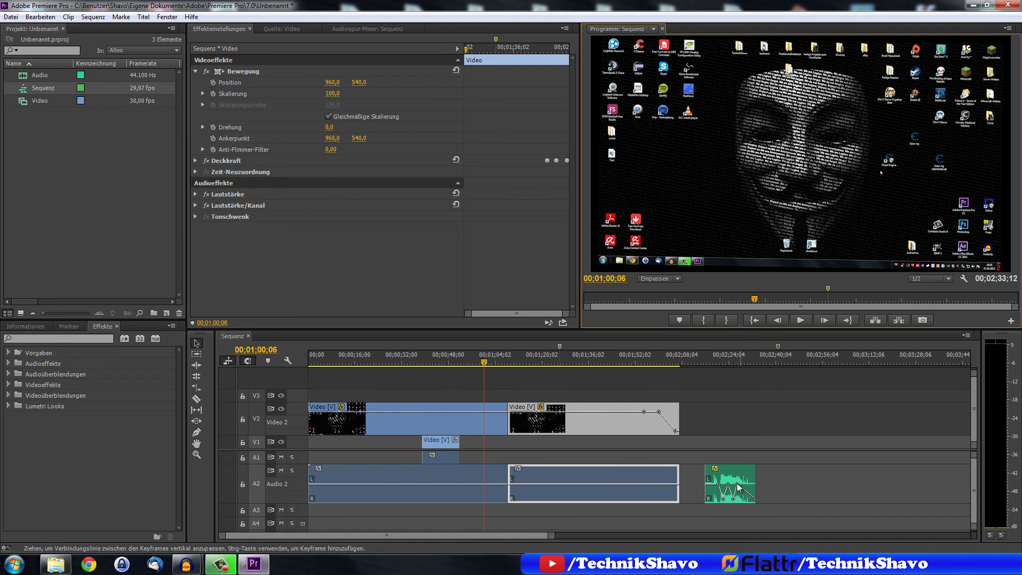
- Shift the green audio and second clip right, enable Snap, and drag the second clip back toward the first
drag(736, 482, 847, 483)
drag(618, 423, 701, 424)
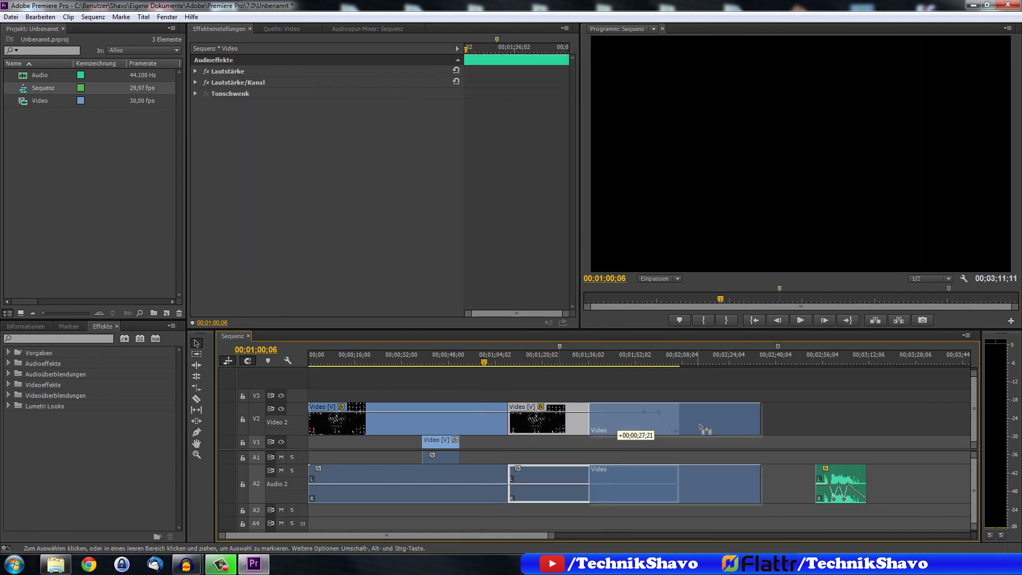
click(288, 361)
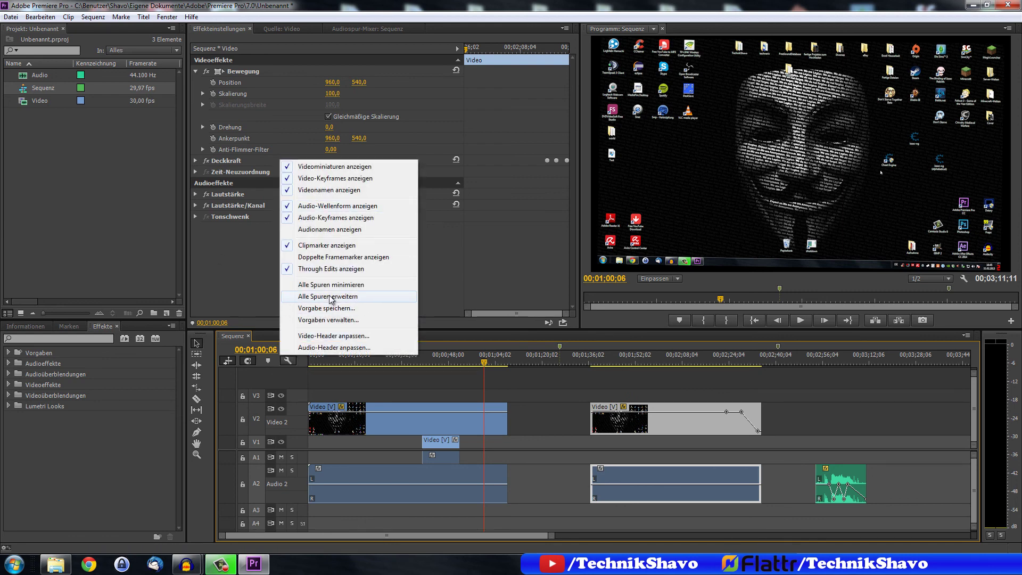
click(290, 362)
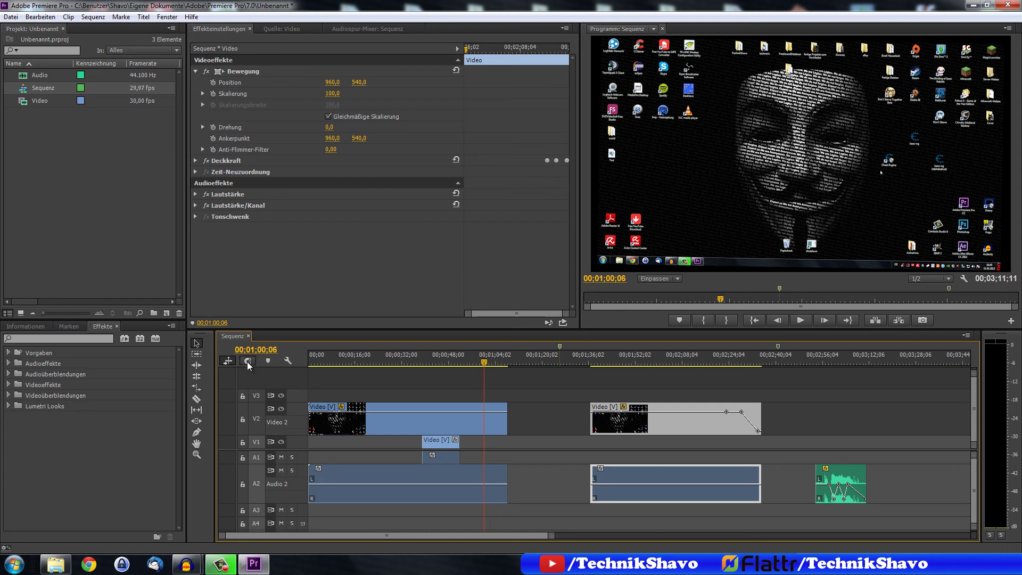
click(247, 362)
mouse_move(685, 421)
mouse_down()
mouse_move(610, 430)
mouse_move(624, 430)
mouse_move(599, 414)
mouse_move(586, 472)
mouse_up()
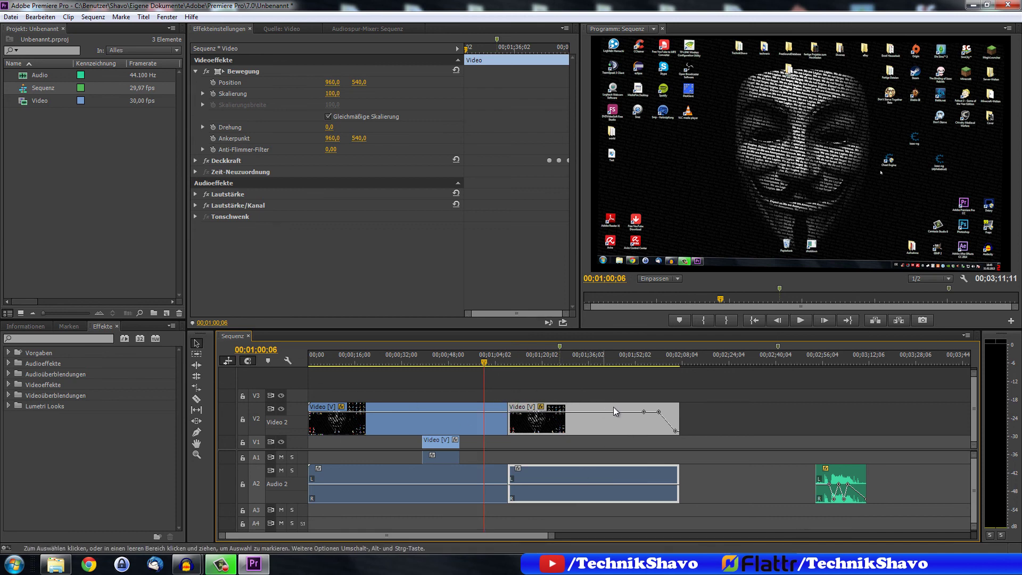
- Slide the second V2/A2 clip left over the first and drop it just after it
click(547, 363)
mouse_move(614, 410)
mouse_down()
mouse_move(682, 410)
mouse_move(655, 432)
mouse_move(586, 425)
mouse_up()
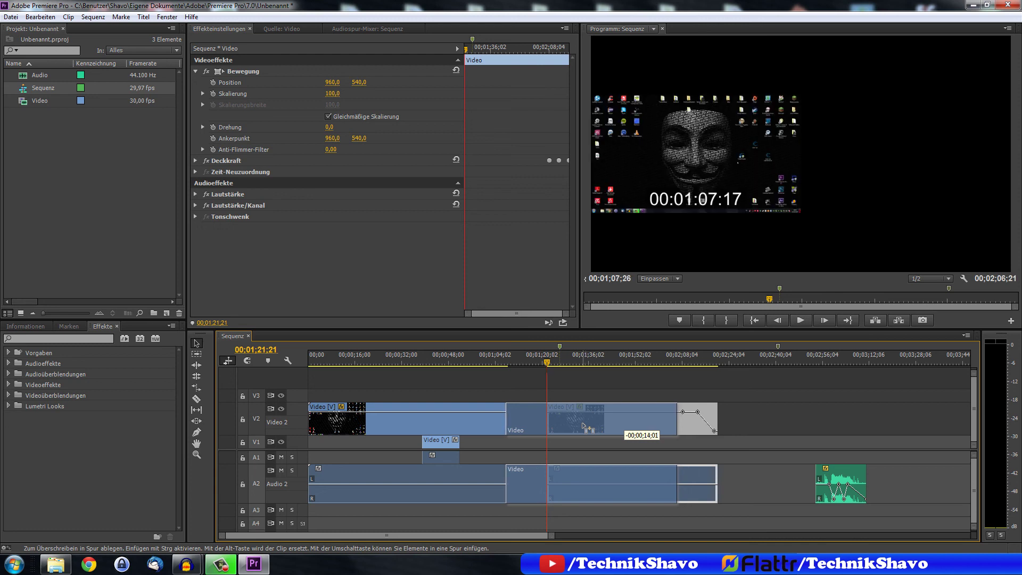
drag(586, 425, 578, 425)
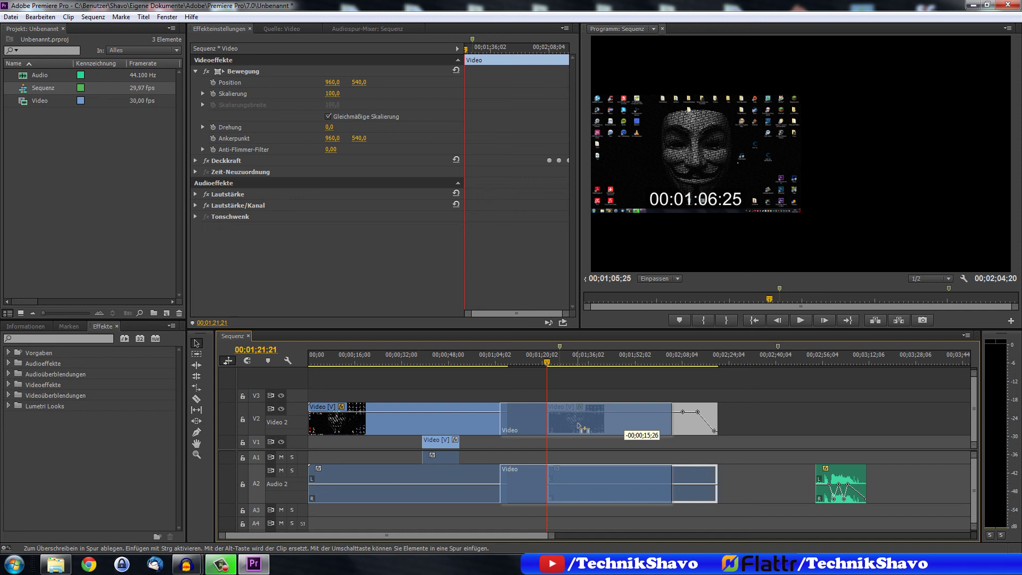
drag(578, 425, 585, 425)
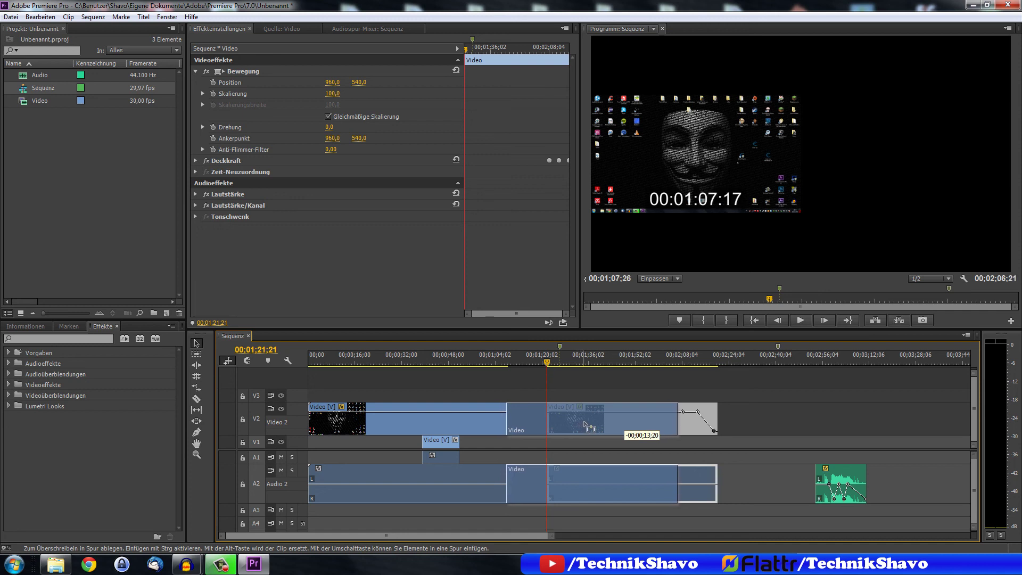
drag(584, 425, 591, 425)
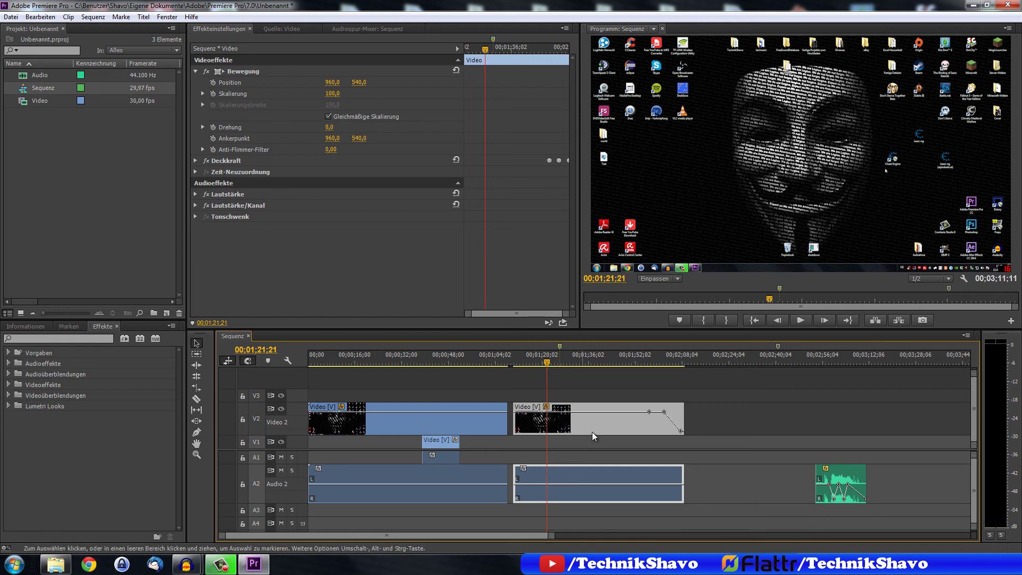
- Snap the second clip and its Audio 2 part flush against the end of the first clip
drag(595, 429, 590, 429)
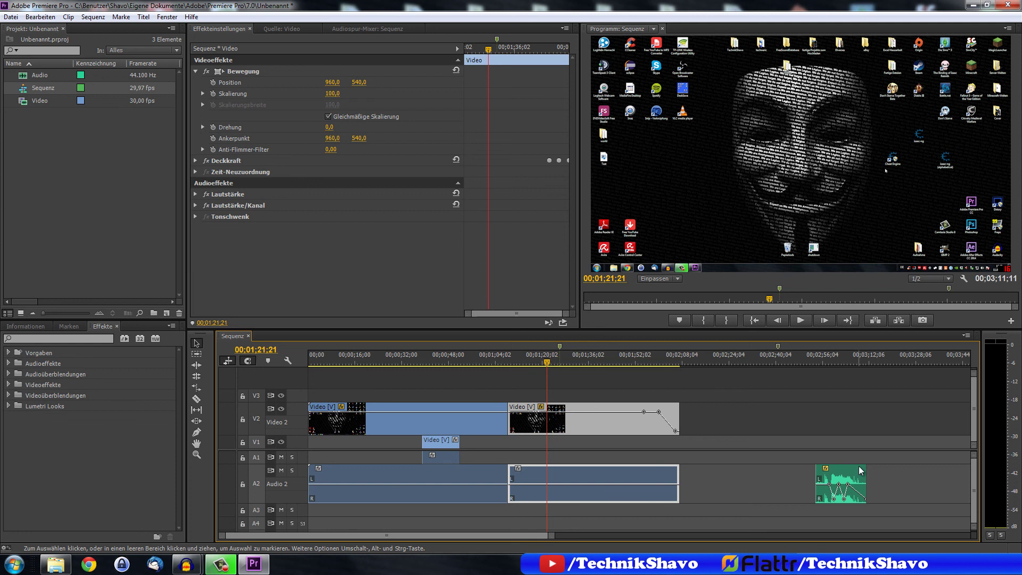
mouse_move(861, 470)
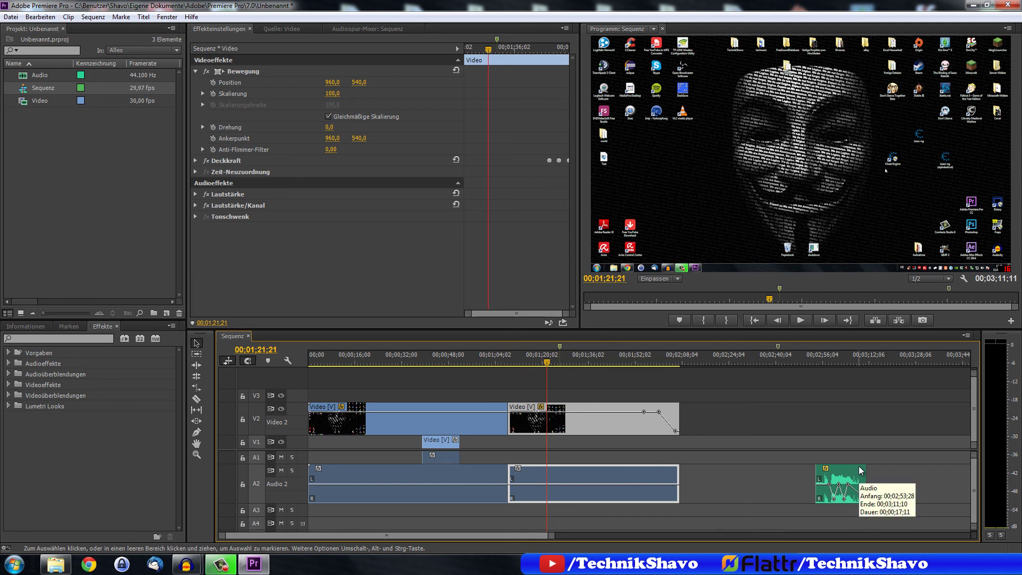